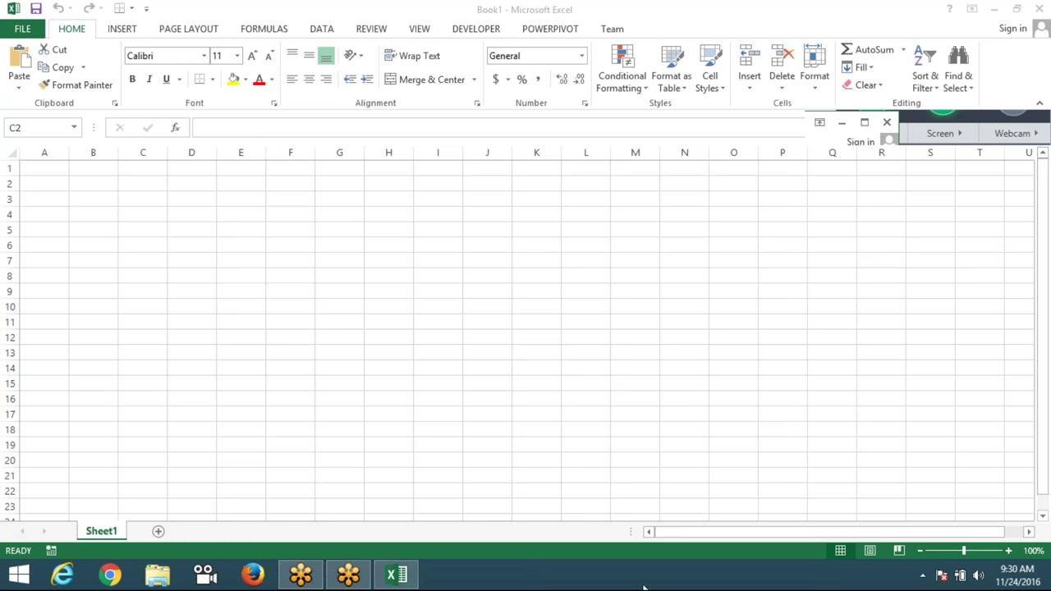
Step: Enter the header 'Name' in A1 and a sample first name in A2
key("Escape")
left_click(56, 167)
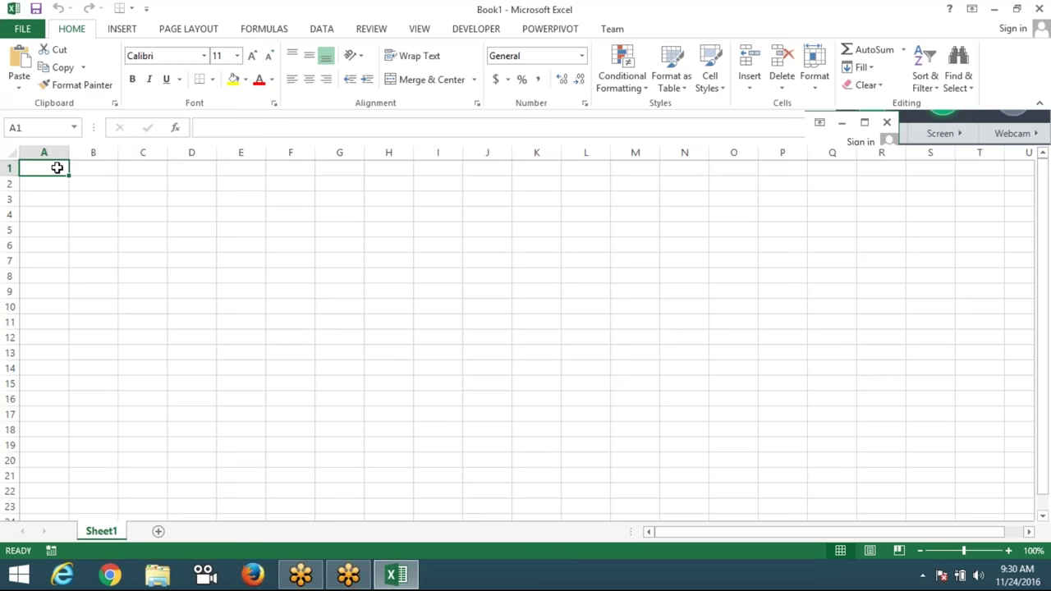
type("Name")
key("Return")
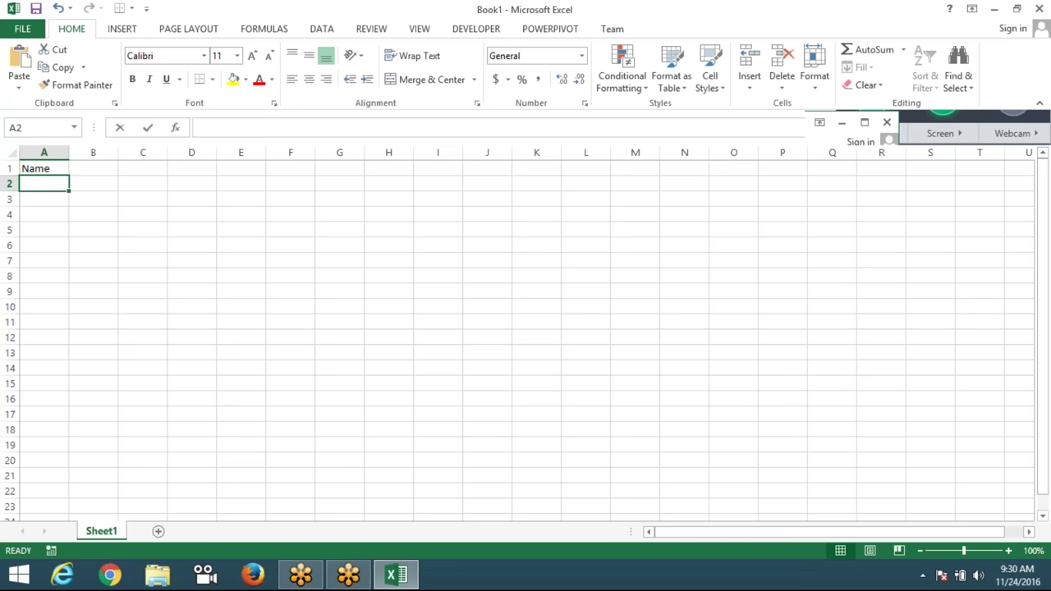
type("Pujneet")
key("Return")
Step: Undo the fill of the misspelled name and retype the first name correctly in A2
key("Up")
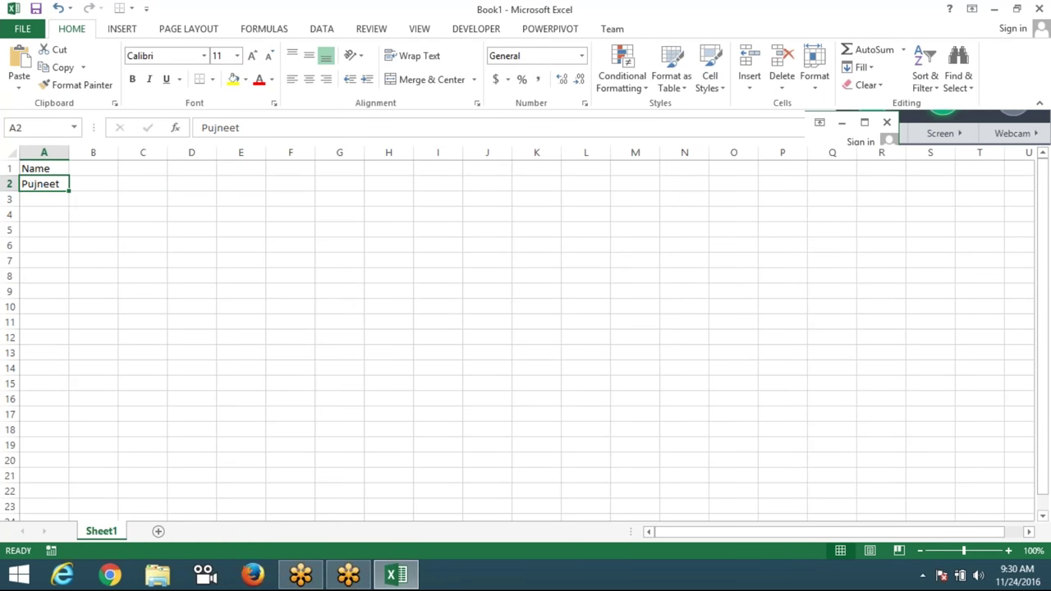
left_click_drag(68, 206, 69, 558)
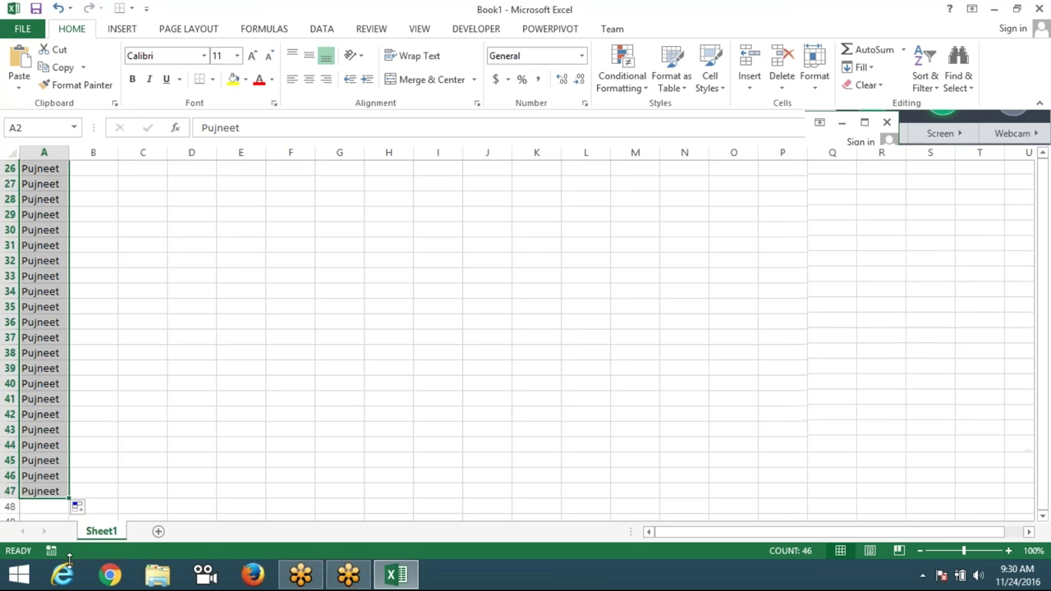
key("ctrl+z")
type("Puneet")
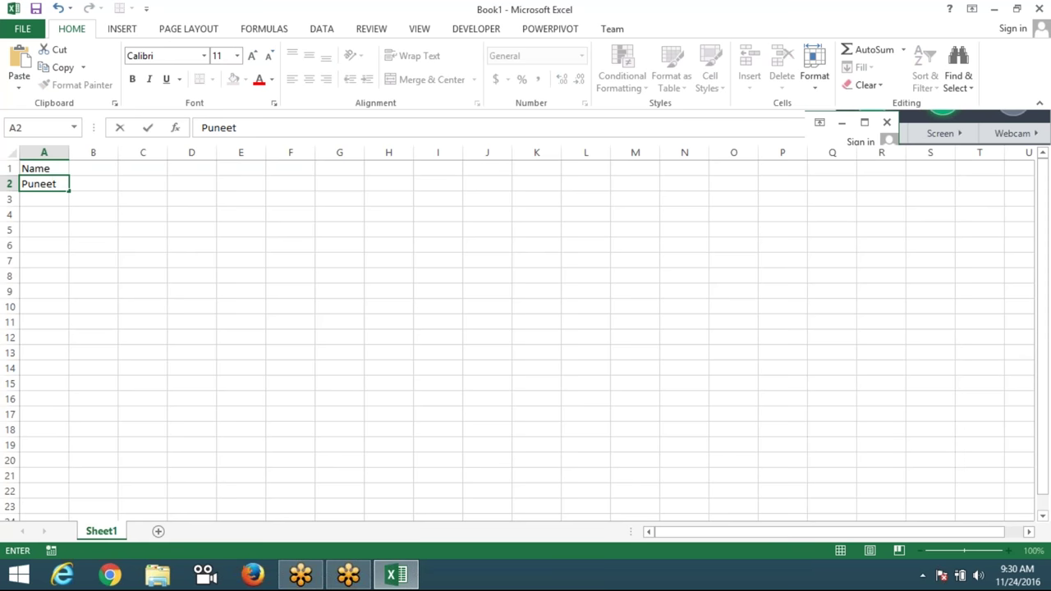
key("Return")
Step: Fill the corrected name down column A to row 80 and select the filled names
left_click(58, 184)
left_click_drag(70, 191, 69, 538)
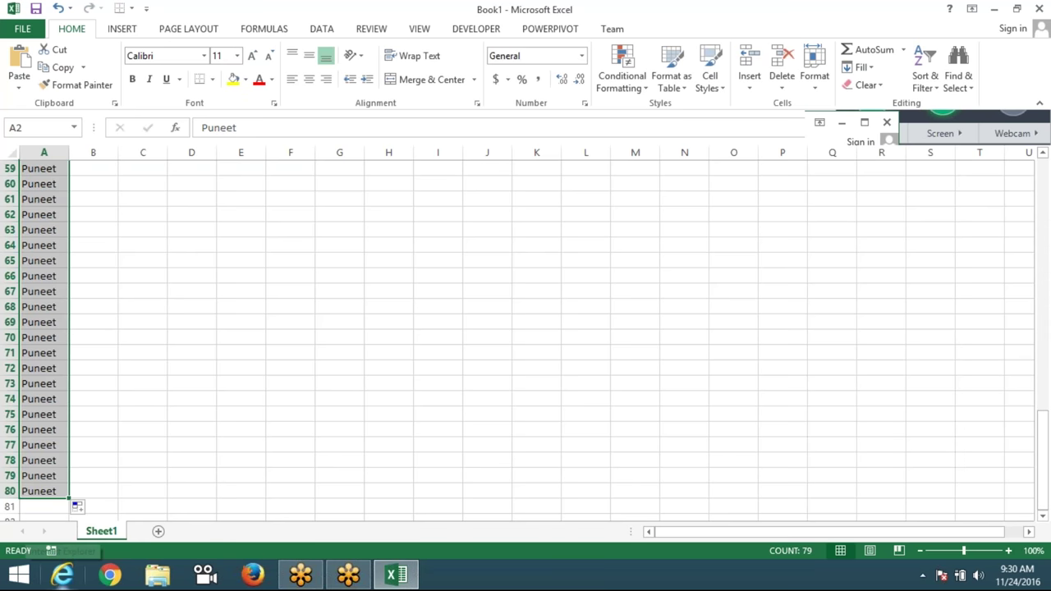
scroll(525, 337, "up", 20)
left_click(39, 184)
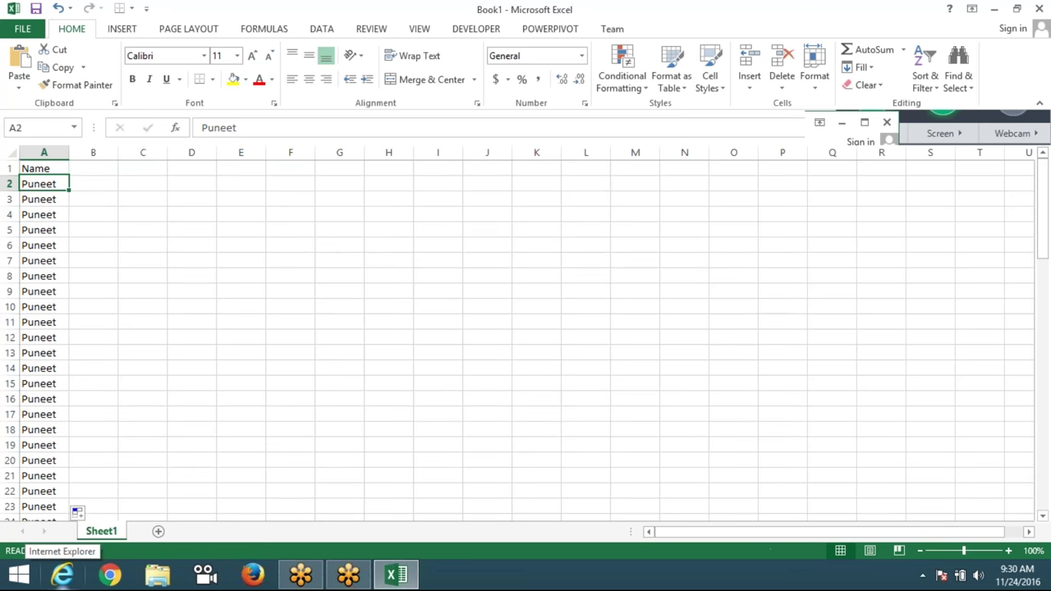
key("ctrl+shift+Down")
Step: Clear the repeated names and type a new sample first name in A2
key("Delete")
key("ctrl+Home")
key("Down")
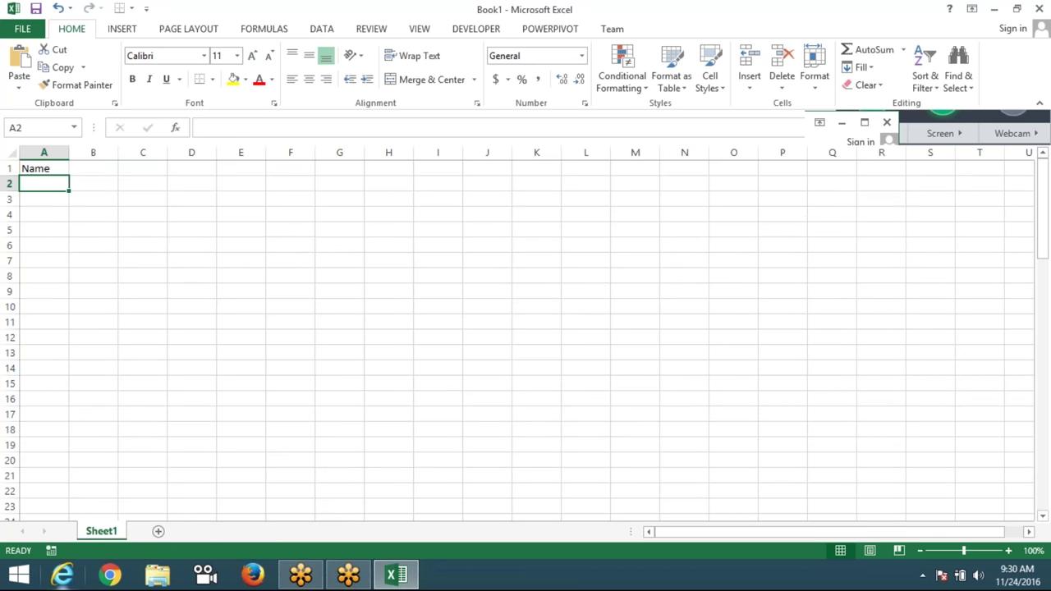
type("Neha")
key("Return")
Step: Test the fill handle on A2, replacing its name with another sample first name
left_click(65, 186)
left_click_drag(69, 190, 72, 207)
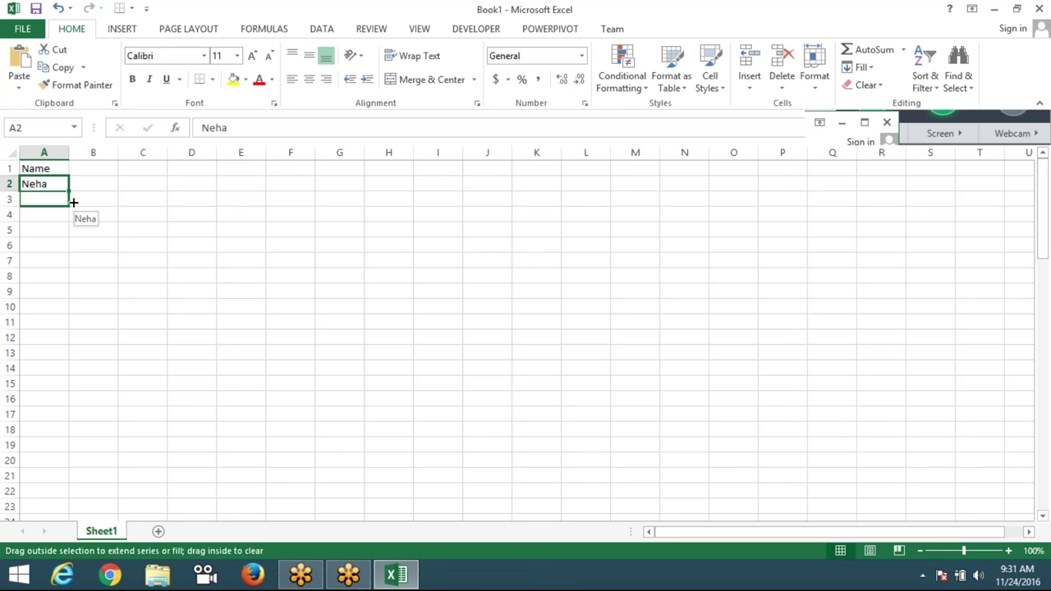
left_click_drag(71, 207, 72, 191)
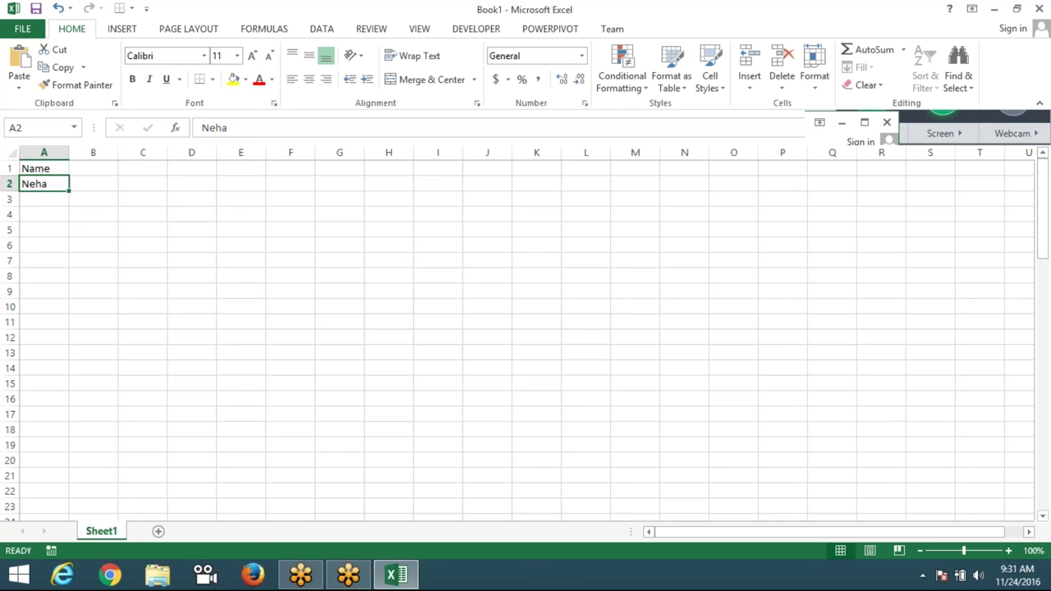
type("Ravi")
left_click(57, 213)
left_click(45, 179)
left_click_drag(68, 191, 72, 194)
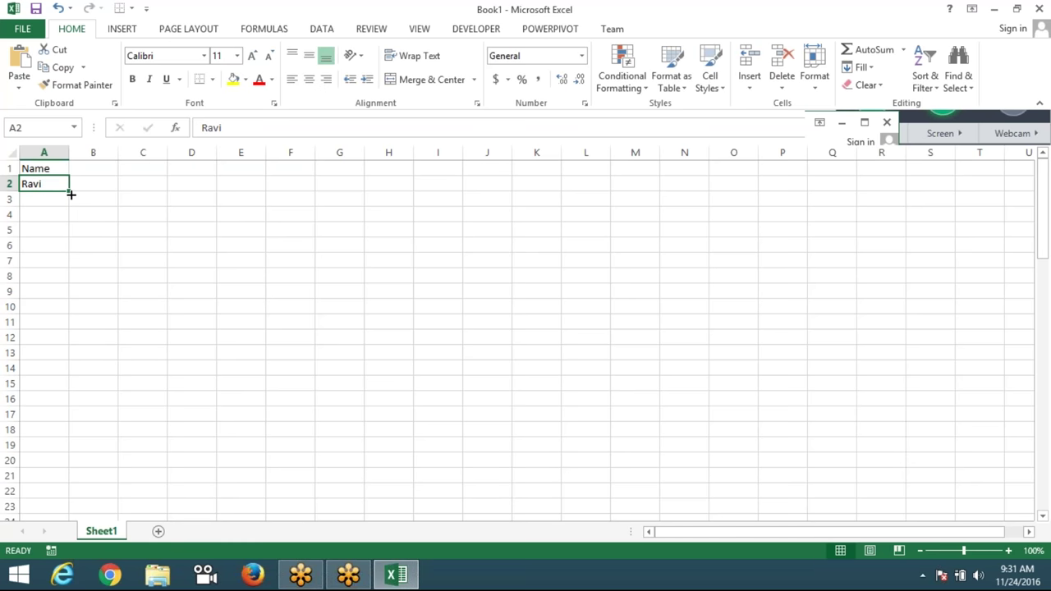
Step: Close the Book1 workbook window
left_click(115, 232)
scroll(217, 322, "down", 4)
scroll(61, 197, "up", 4)
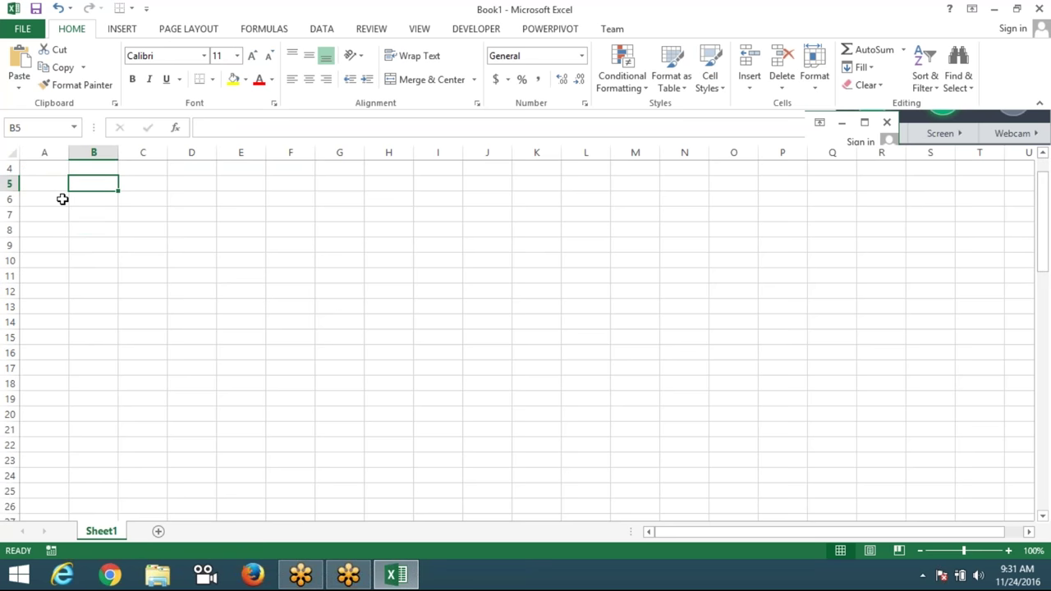
left_click(1036, 8)
Step: Discard Book1 without saving, launch Excel 2016 from Start, and create a blank workbook
left_click(539, 306)
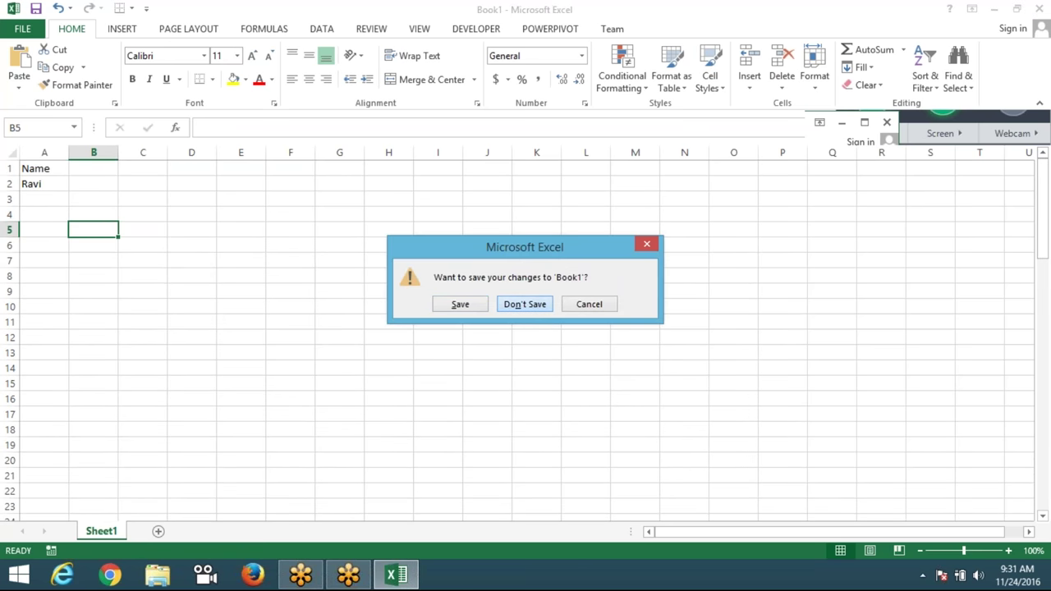
key("super")
type("201")
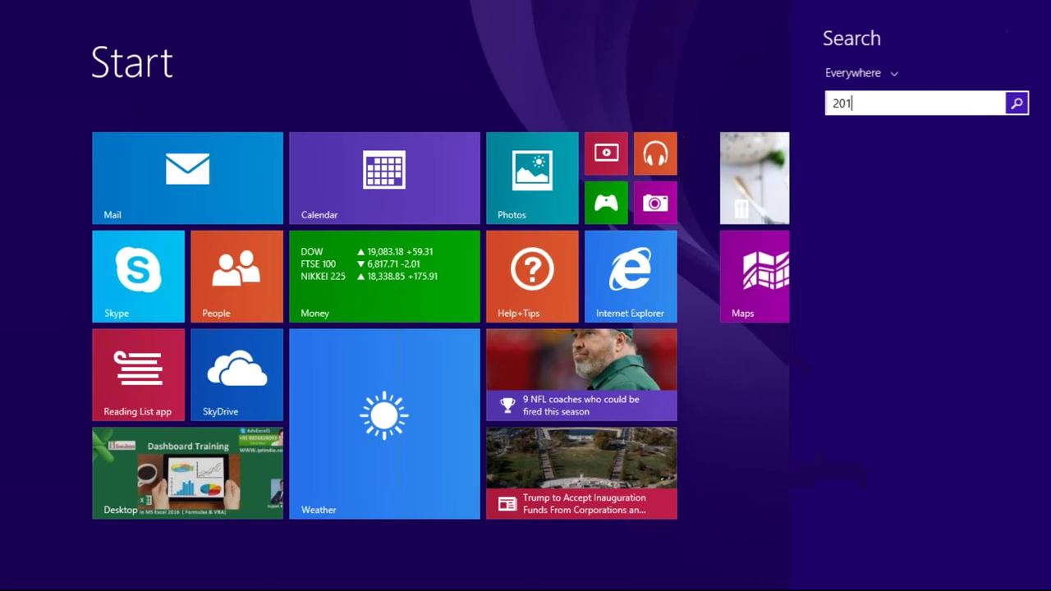
type("6")
key("super")
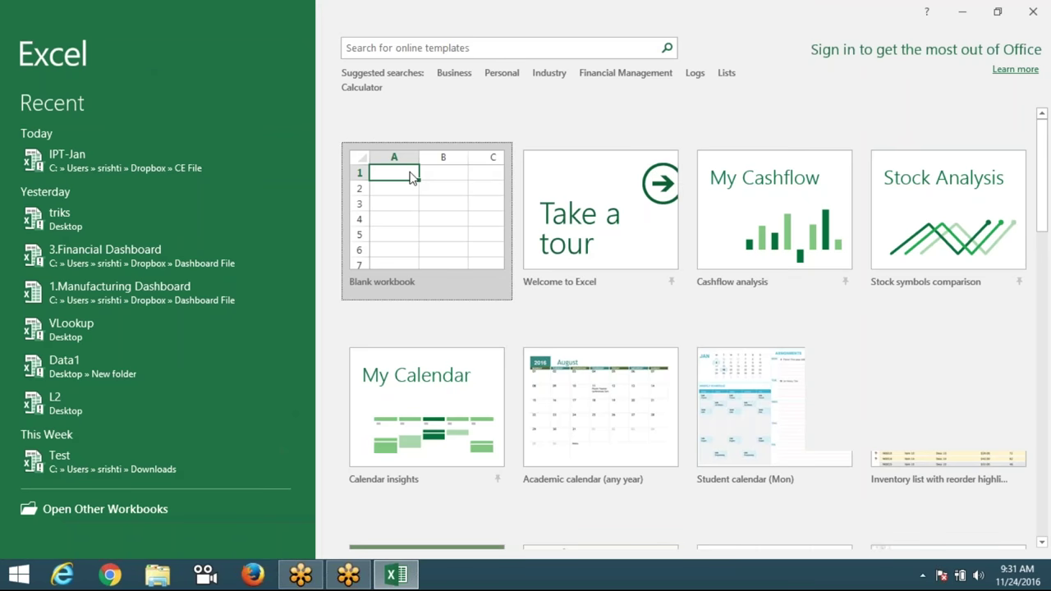
left_click(412, 178)
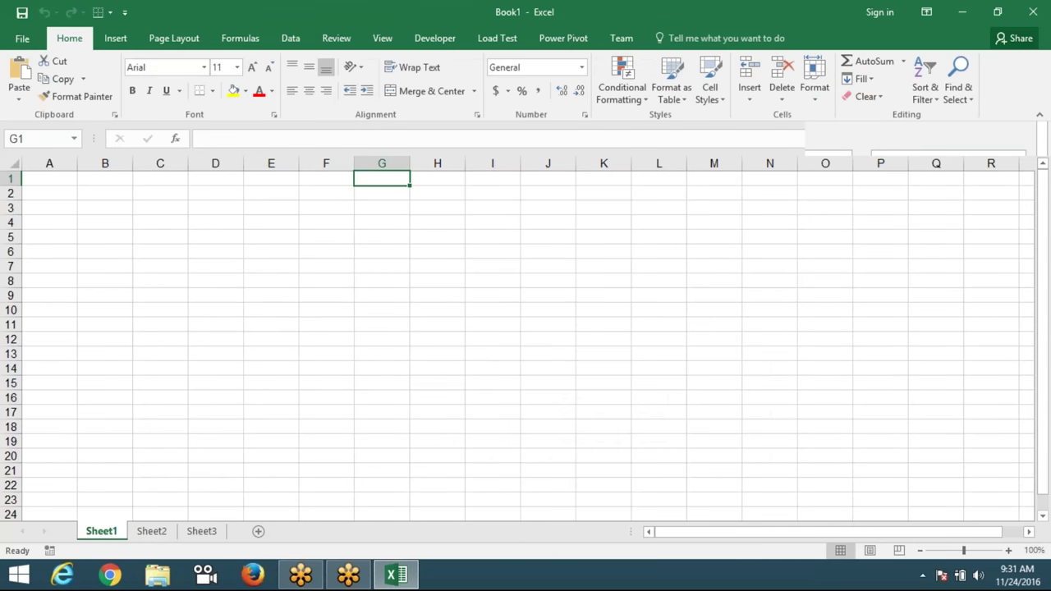
Step: Enter 'Name' in A1 and a first name in A2, then fill a name list down column A
left_click(49, 178)
type("Name")
key("Return")
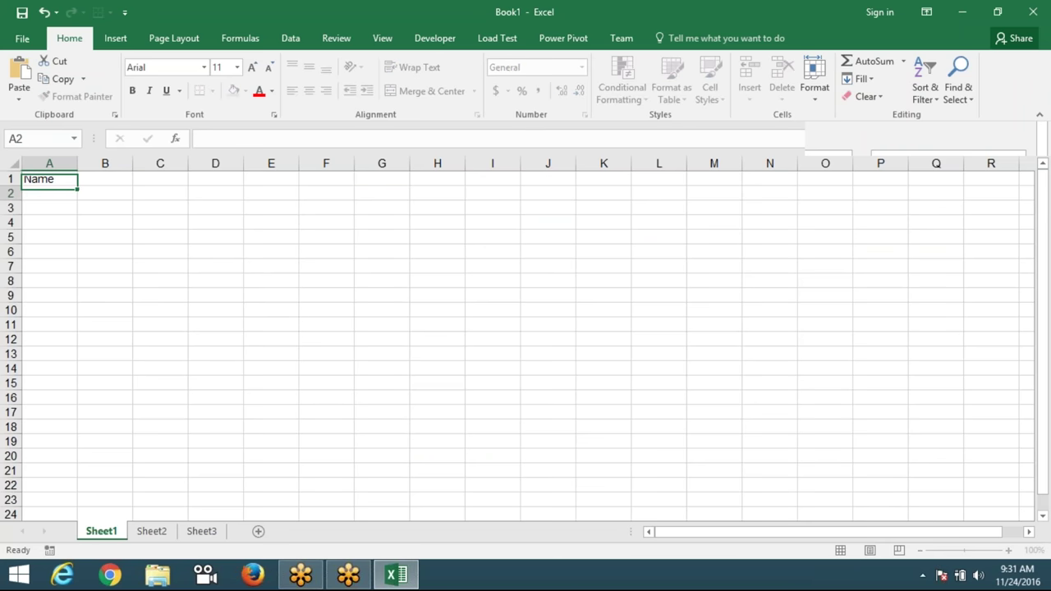
type("Puneet")
key("Return")
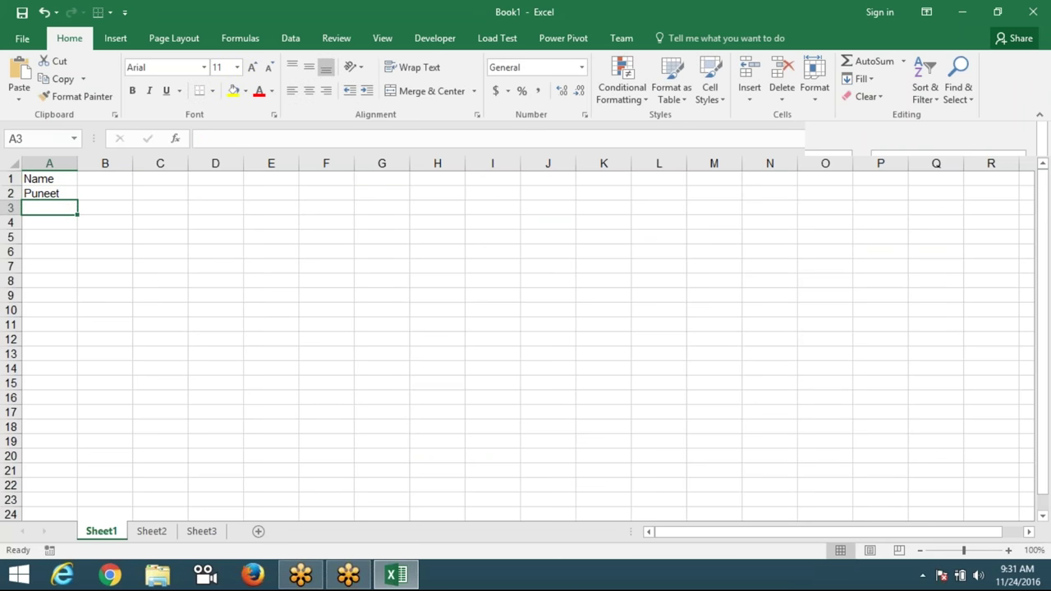
left_click(70, 195)
left_click_drag(77, 213, 79, 519)
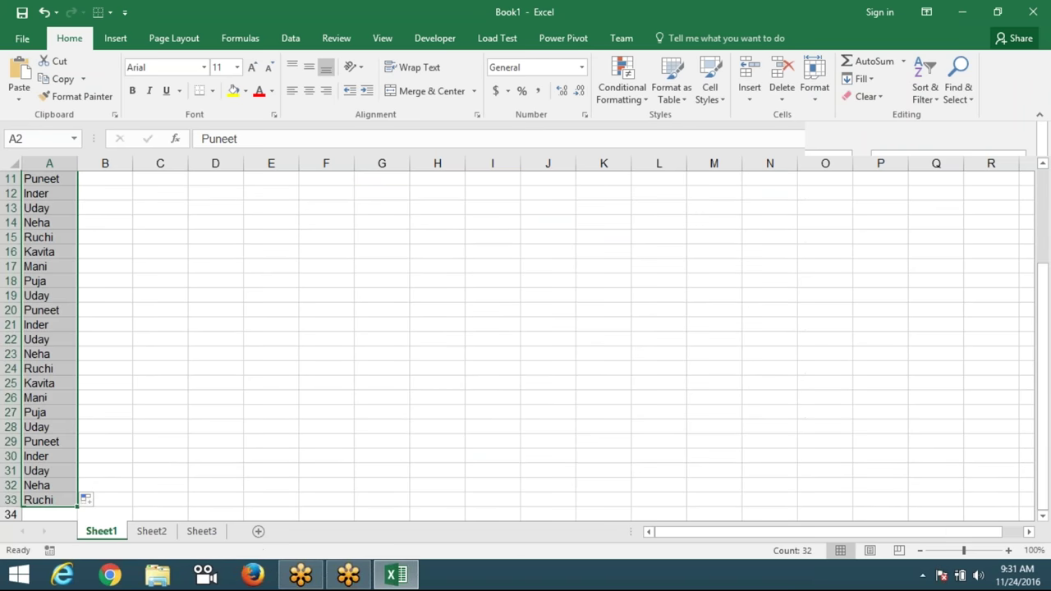
Step: Clear the extra names below row 10, leaving nine names
key("ctrl+Home")
key("Down")
key("Down")
key("Down")
key("Down")
key("Down")
key("Down")
key("Down")
key("Down")
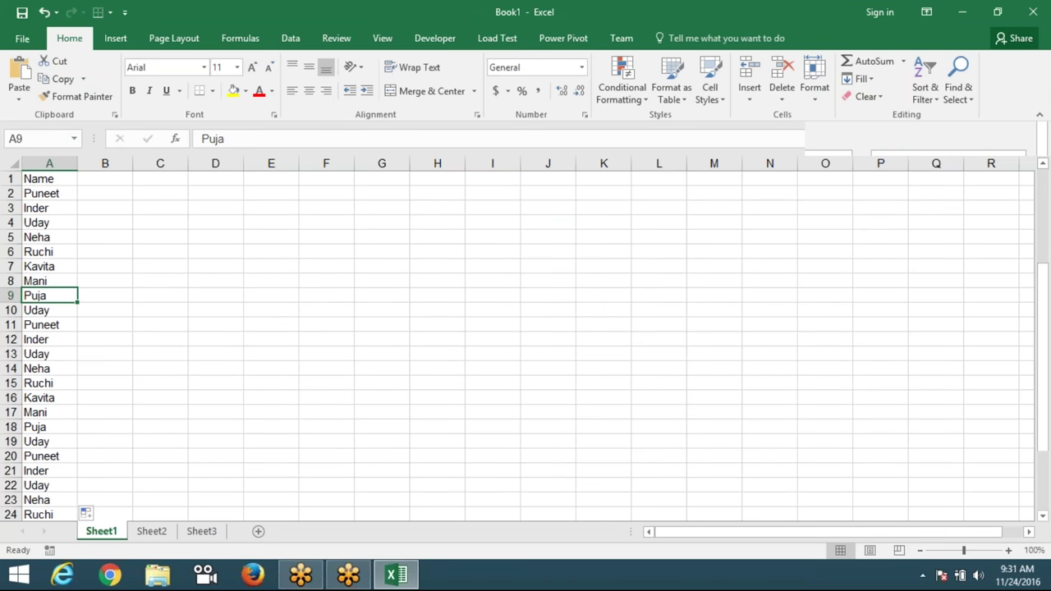
key("Down")
key("Down")
key("shift+Down")
key("shift+Down")
key("shift+Down")
key("shift+Down")
key("shift+Down")
key("shift+Down")
key("Delete")
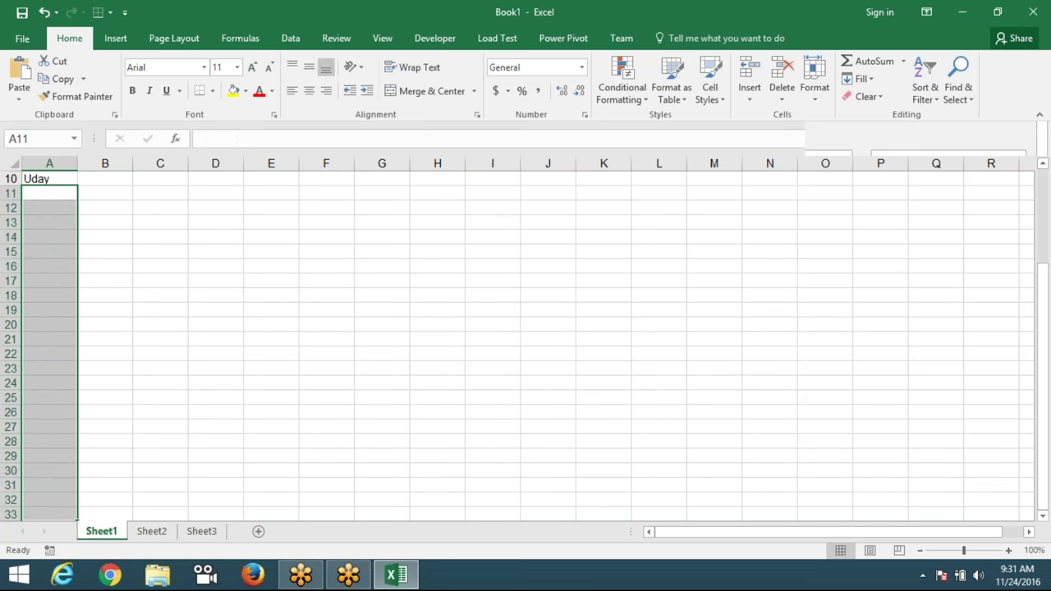
key("Up")
Step: Enter the month header 'Jan' in B1
key("ctrl+Home")
key("Right")
type("Jan")
key("Return")
Step: Fill Jan–Dec across B1:M1 and enter =RANDBETWEEN(10,90) in B2
left_click(105, 178)
mouse_move(132, 185)
left_mouse_down()
mouse_move(817, 198)
mouse_move(763, 197)
left_mouse_up()
left_click(120, 194)
type("=")
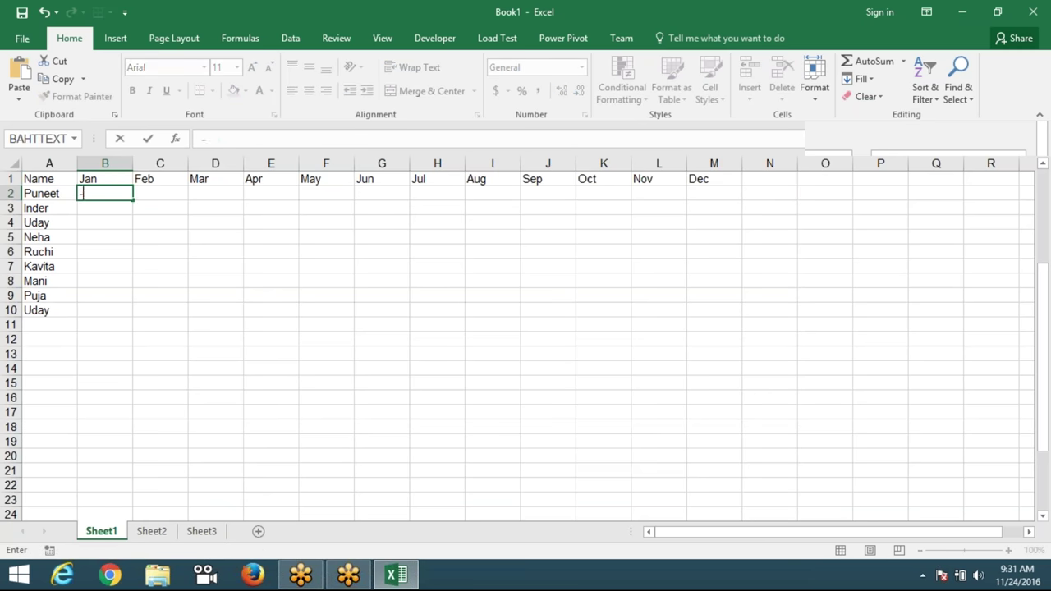
type("ra")
key("Down")
key("Down")
key("Tab")
type("10")
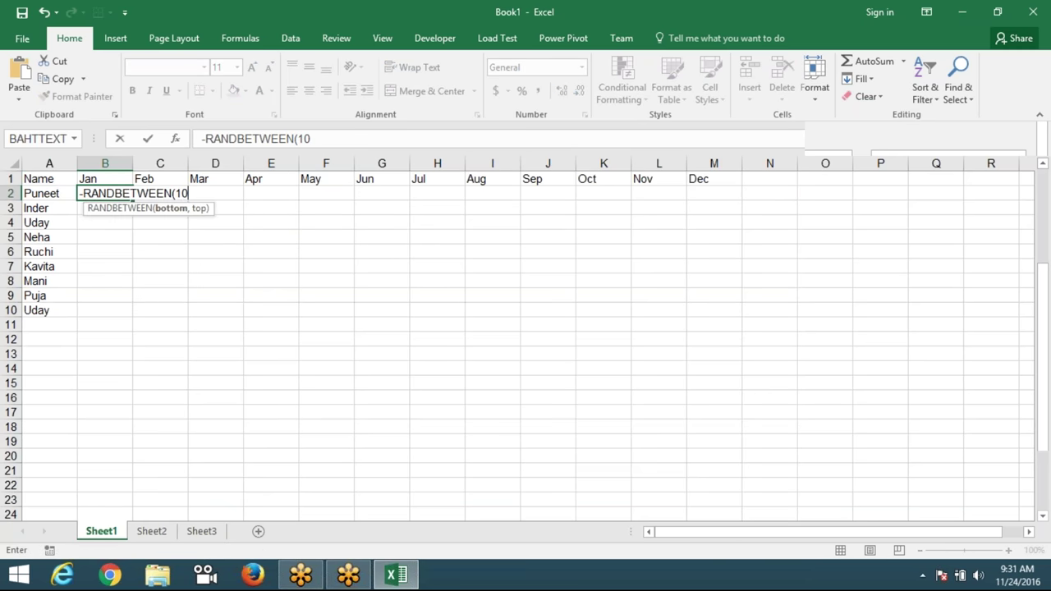
key("Escape")
type("=")
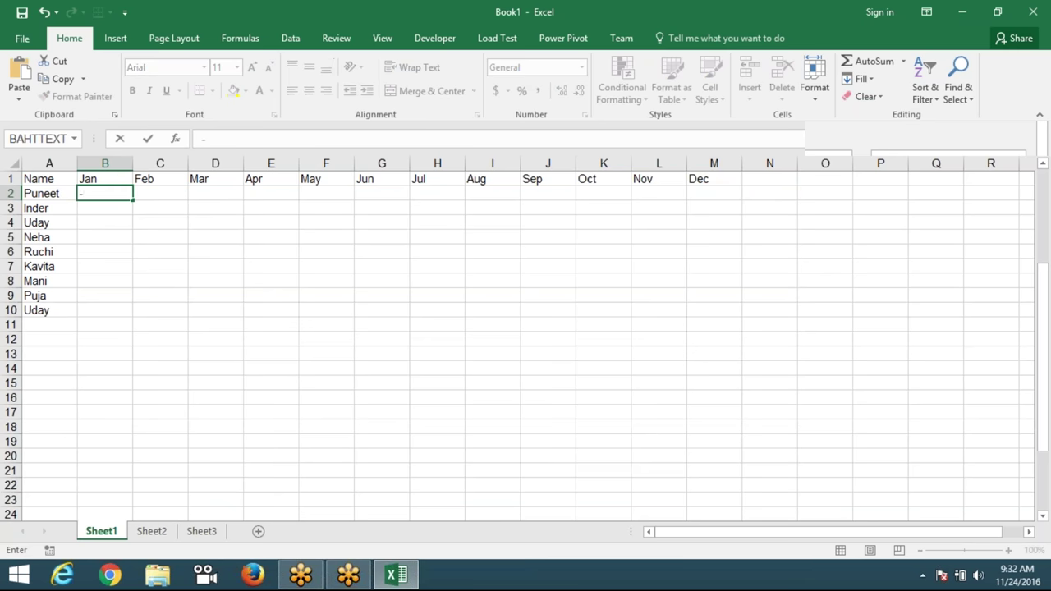
type("ra")
key("Down")
key("Down")
key("Tab")
type("10,")
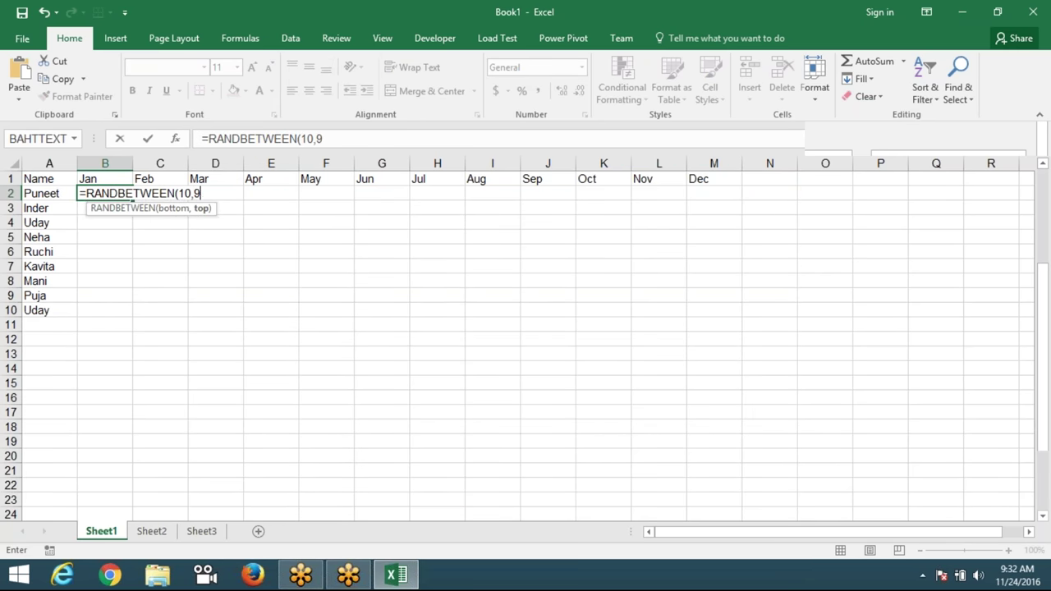
type("90")
key("ctrl+Return")
Step: Fill the formula over B2:M10 and paste the grid back as fixed values
mouse_move(105, 192)
left_mouse_down()
mouse_move(659, 193)
mouse_move(714, 208)
mouse_move(714, 310)
left_mouse_up()
key("ctrl+d")
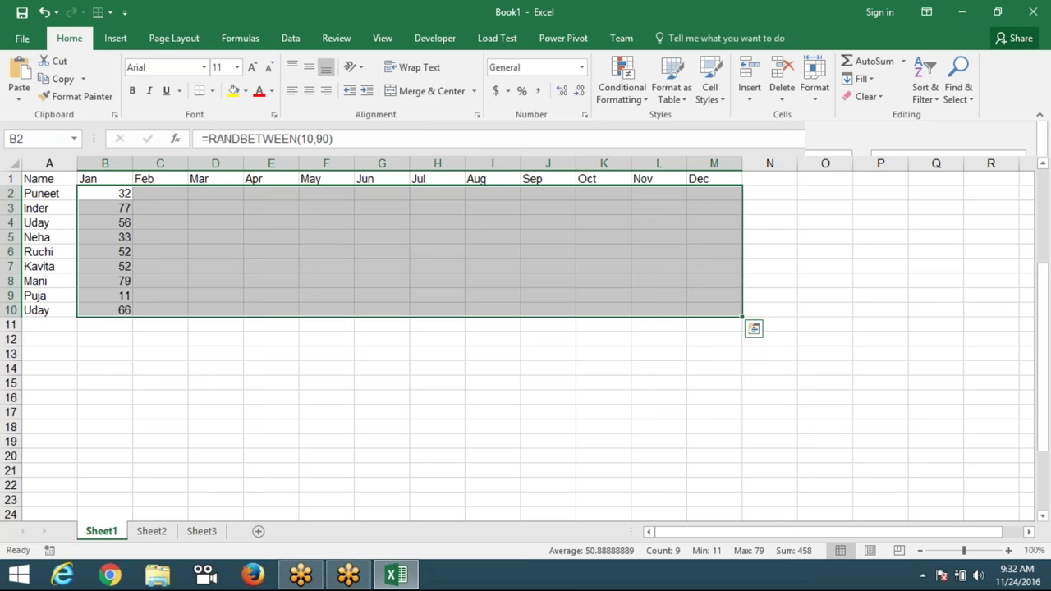
key("ctrl+r")
key("ctrl+c")
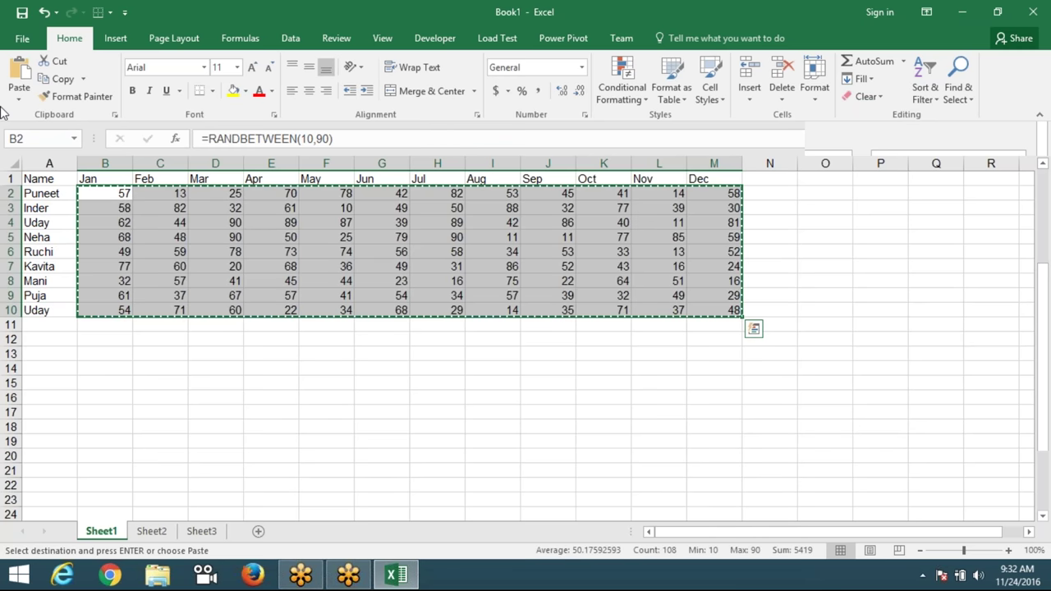
left_click(18, 92)
left_click(15, 200)
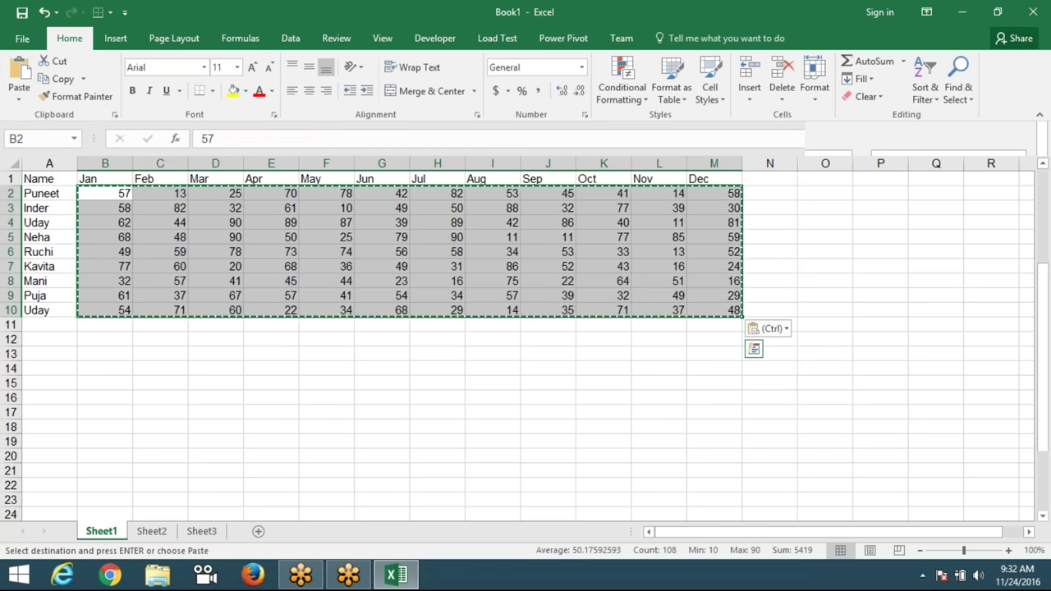
key("Escape")
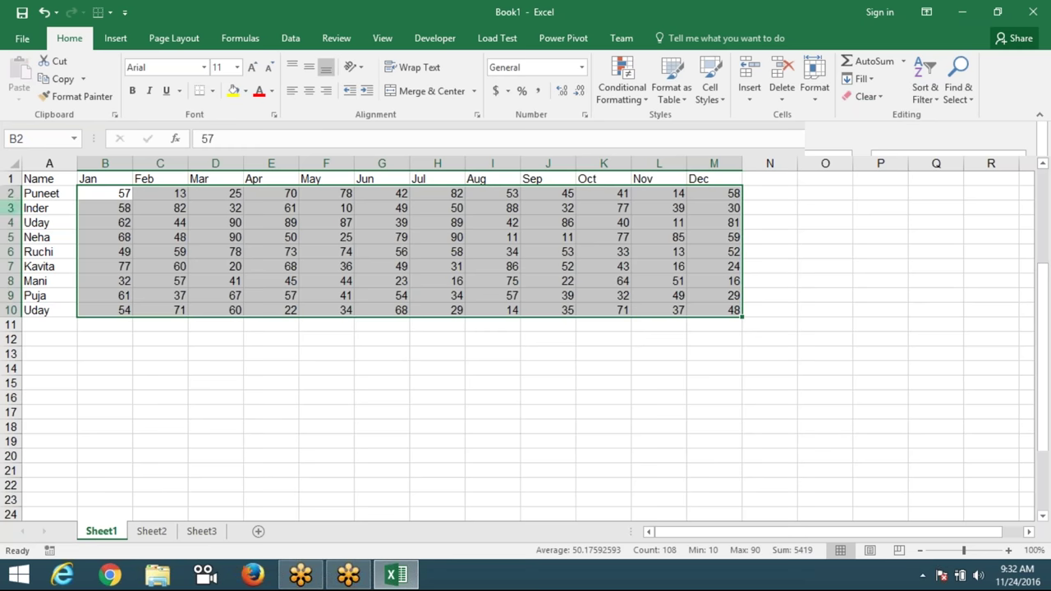
Step: Copy the name list A1:A10 from Sheet1 into column A of Sheet2
left_click(96, 370)
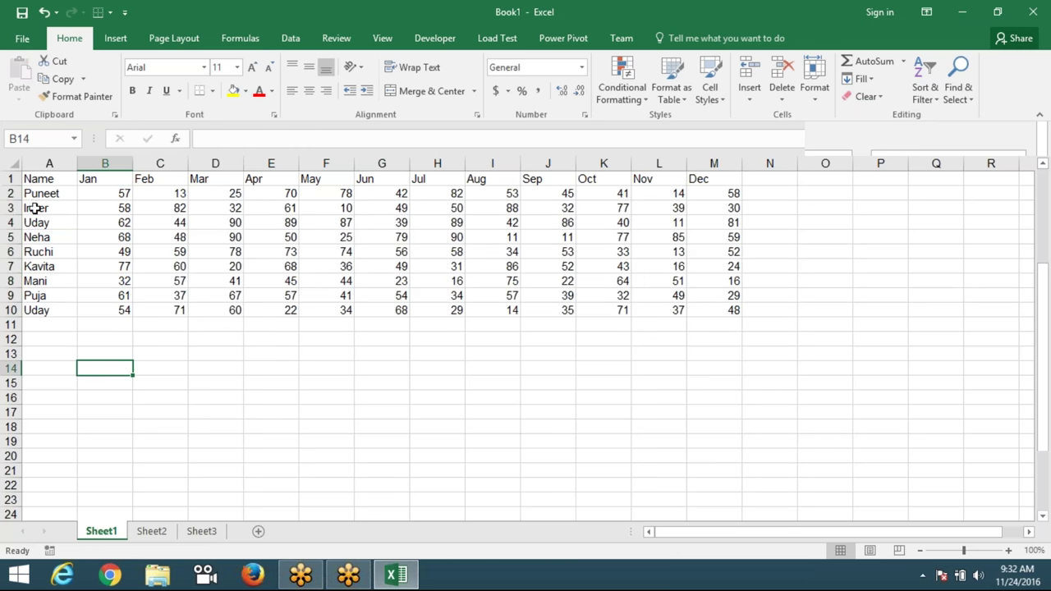
left_click_drag(38, 179, 41, 194)
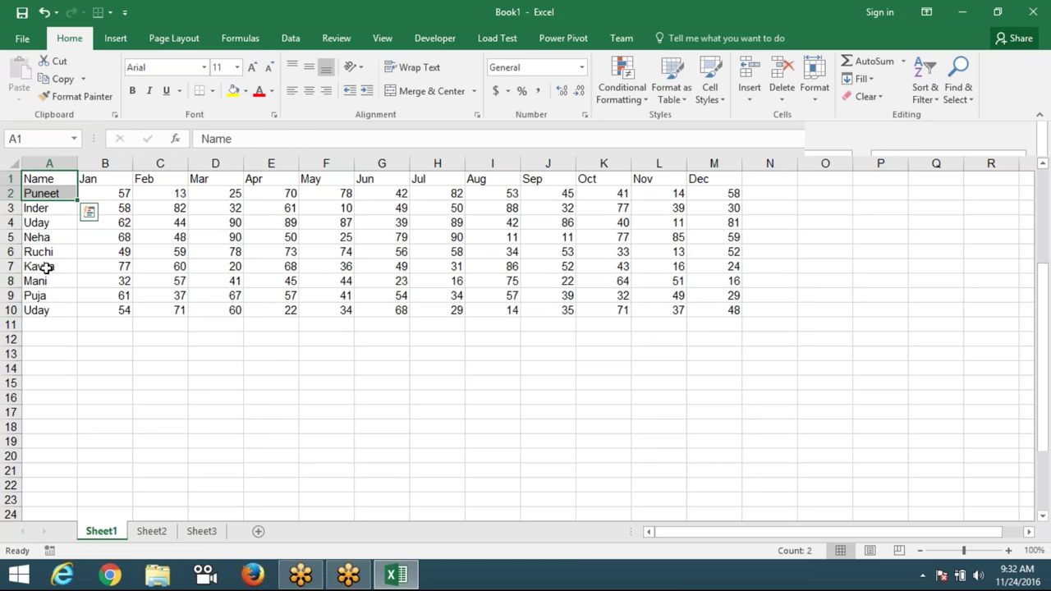
left_click_drag(37, 179, 36, 309)
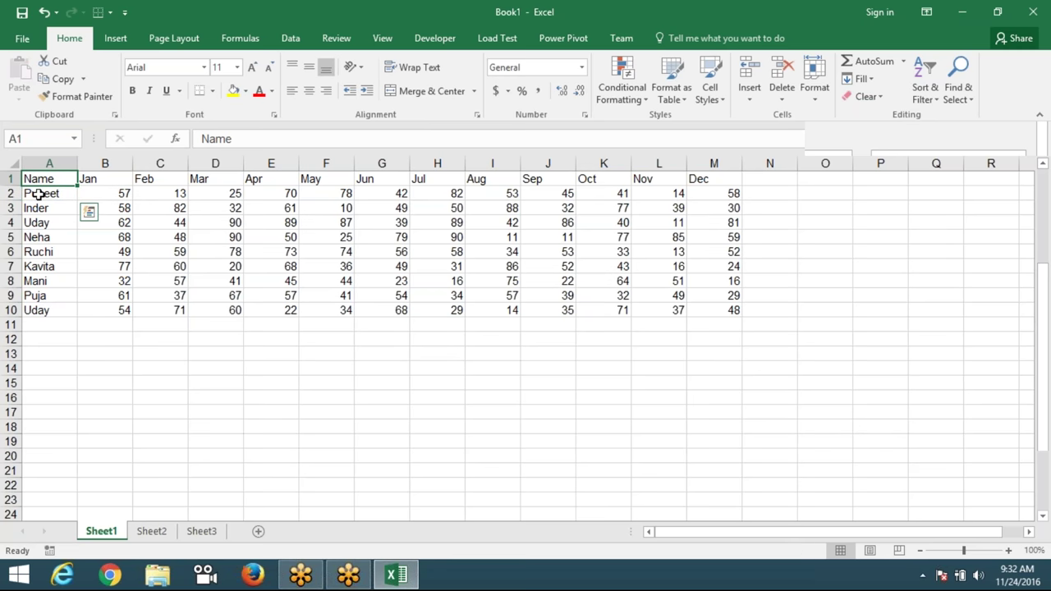
key("ctrl+c")
left_click(150, 532)
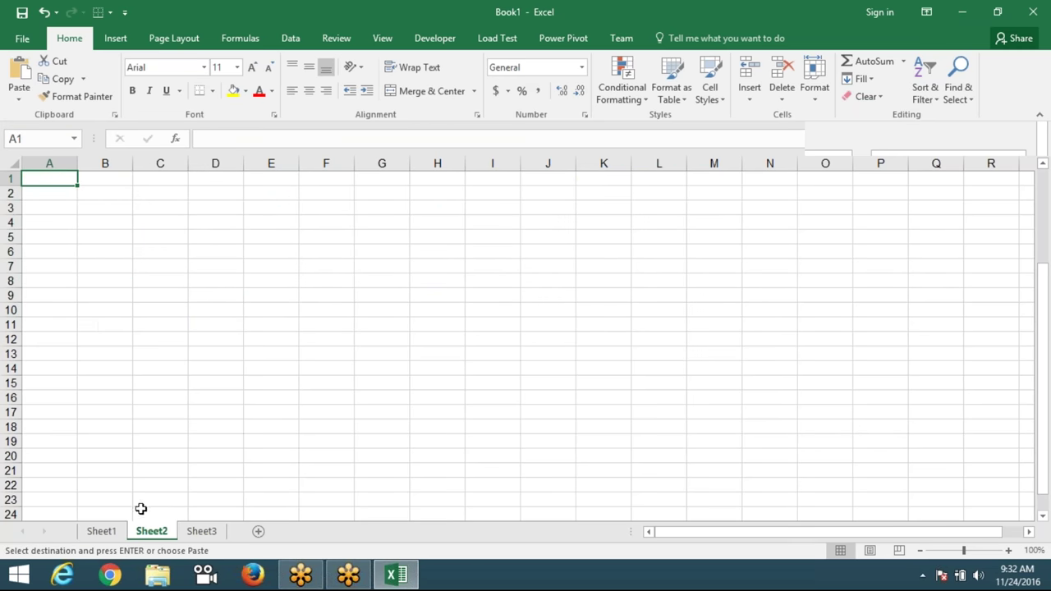
key("ctrl+v")
key("Escape")
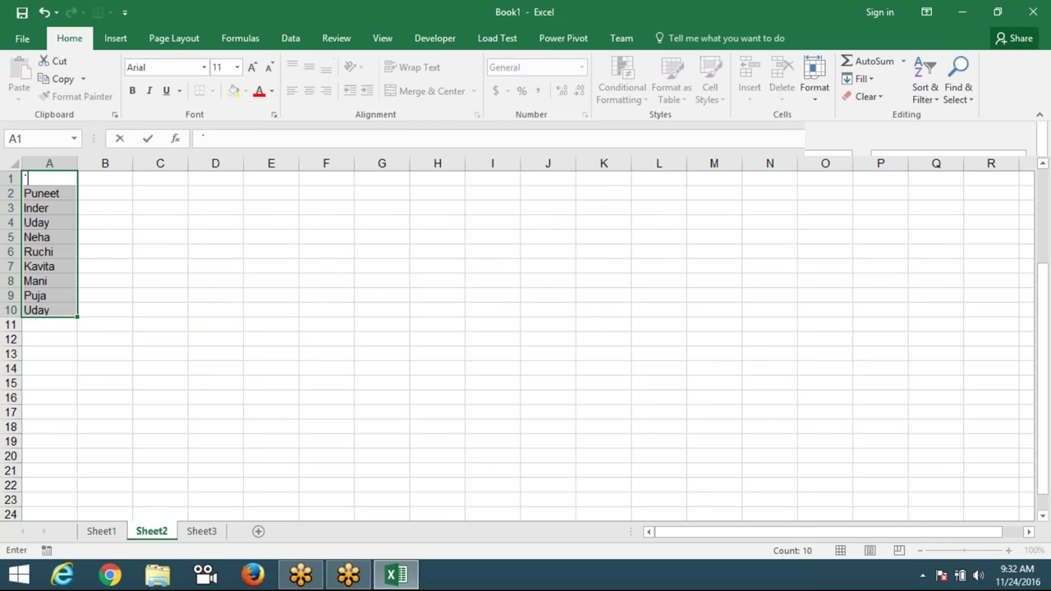
Step: Insert a blank row above the names, then enter Q in B1 and 1 in B2
left_click(12, 178)
key("ctrl+shift+plus")
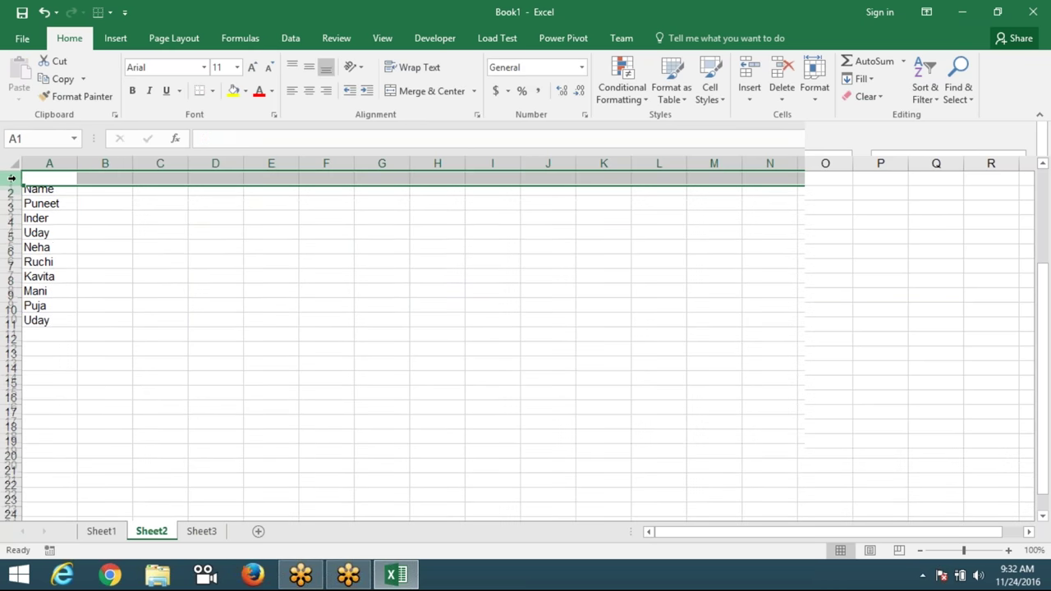
key("Right")
type("Q")
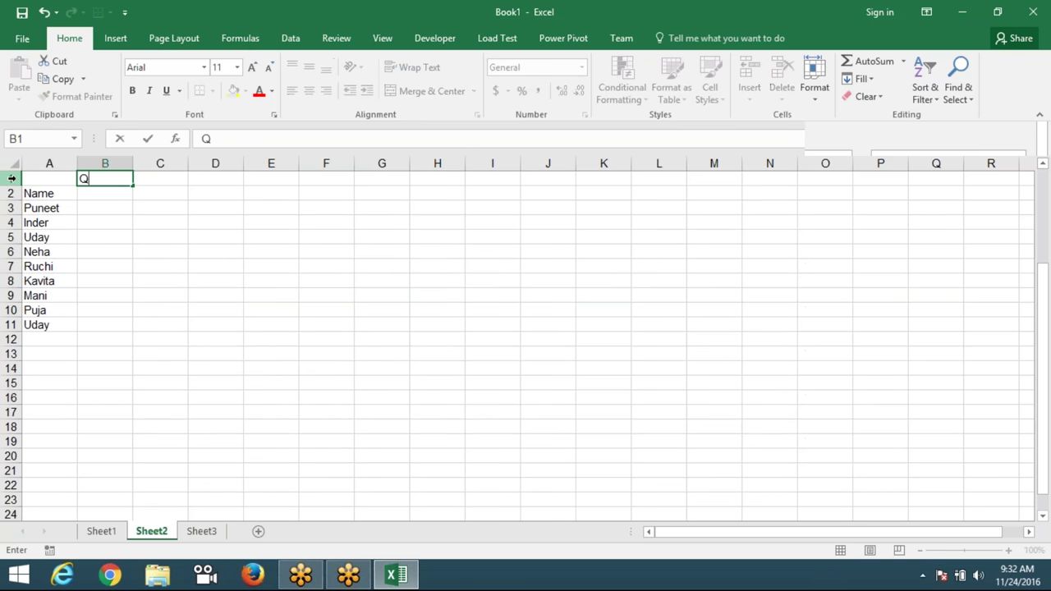
key("Return")
type("1")
key("Return")
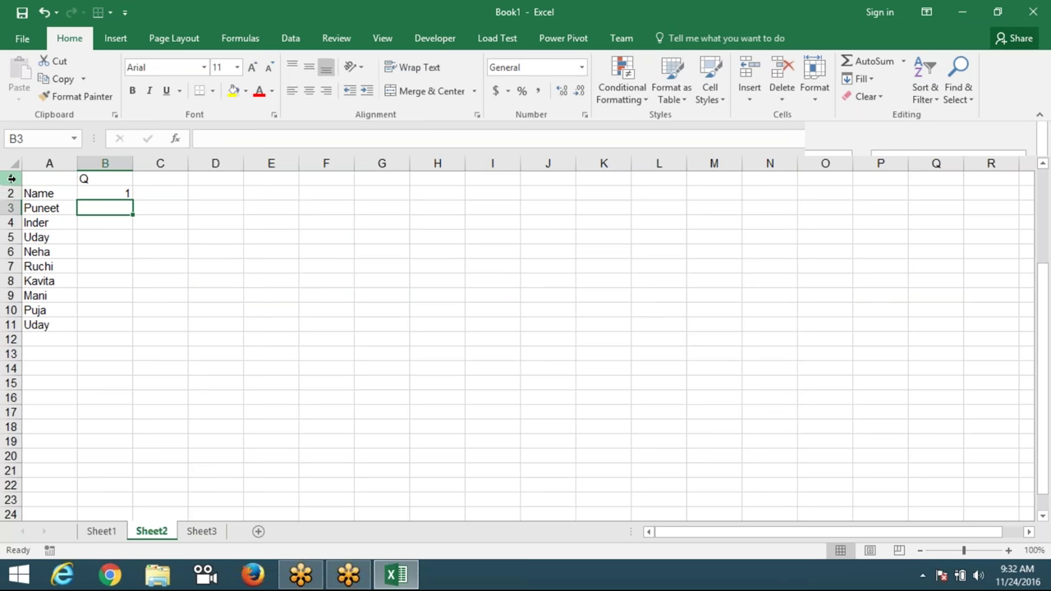
Step: Select the Jan–Mar month columns on Sheet1 to review the first quarter's data
left_click(102, 531)
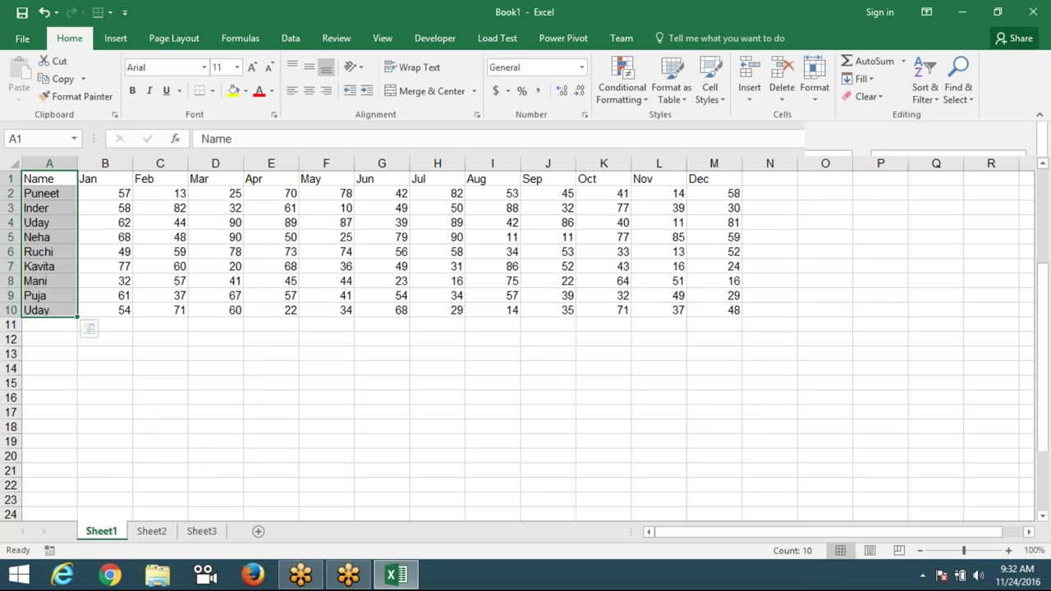
left_click(105, 163)
left_click_drag(105, 163, 239, 164)
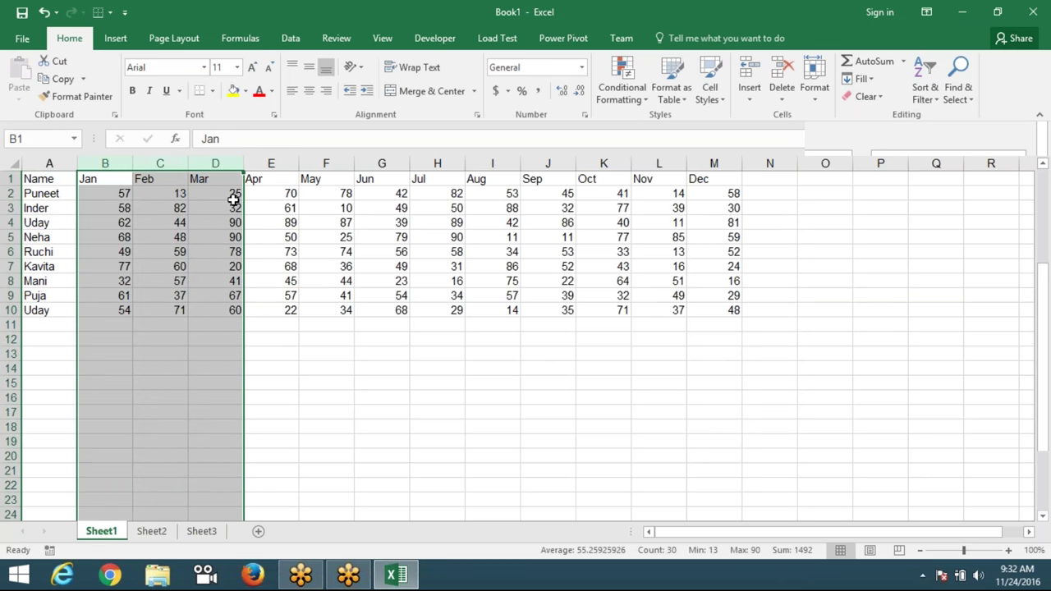
scroll(225, 324, "down", 1)
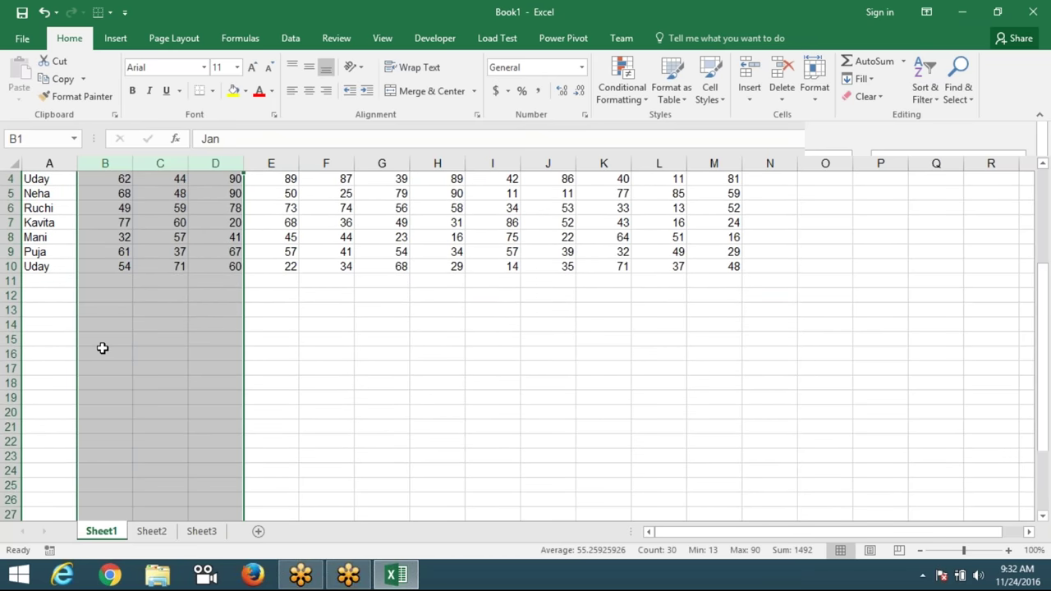
scroll(101, 345, "up", 1)
Step: Try quarter values 2 and 3 in Sheet2's cell B2
left_click(152, 532)
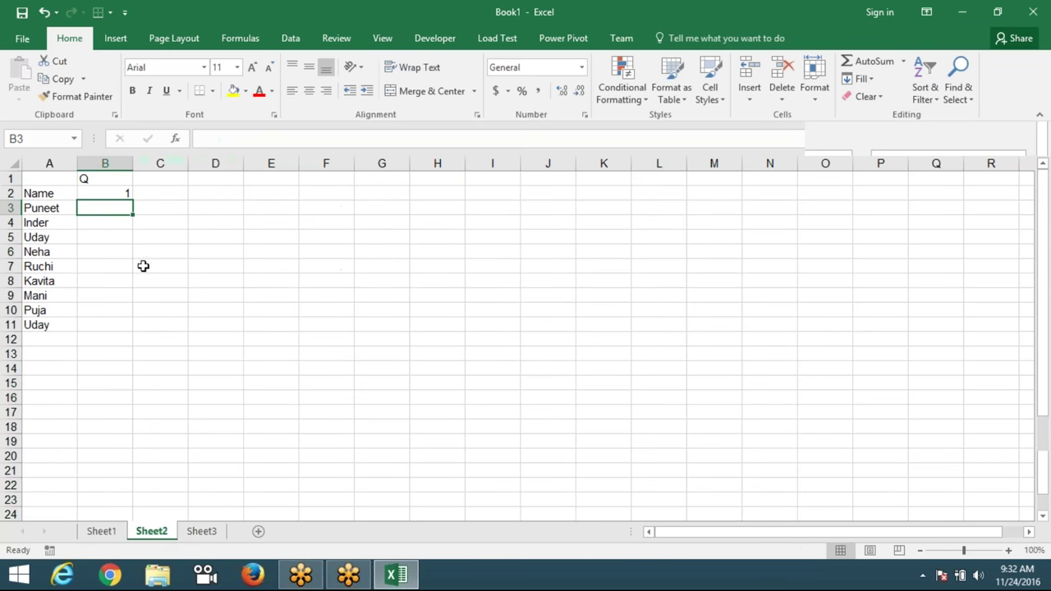
left_click(115, 197)
type("2")
key("ctrl+Return")
type("3")
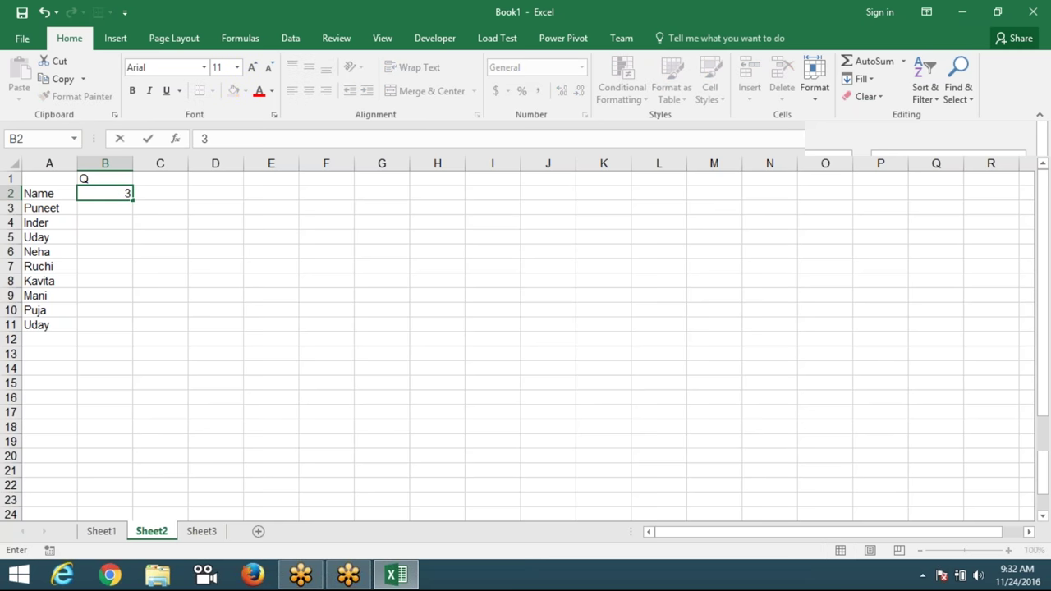
key("Up")
key("Down")
Step: Reset B2 to quarter 1 and start a CHOOSE formula in C2 indexed on B2
type("1")
key("Tab")
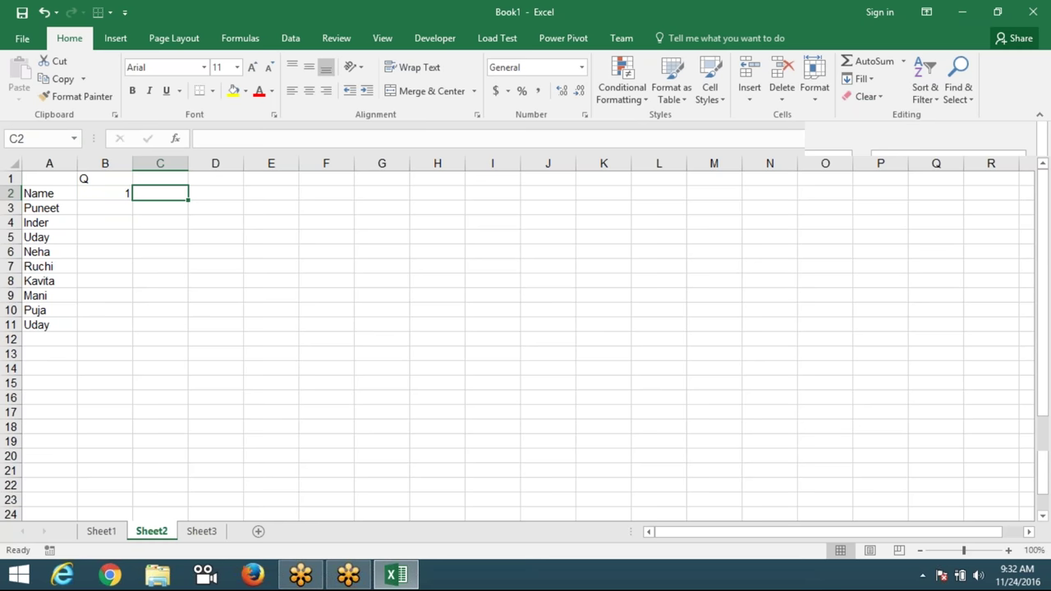
type("=ch")
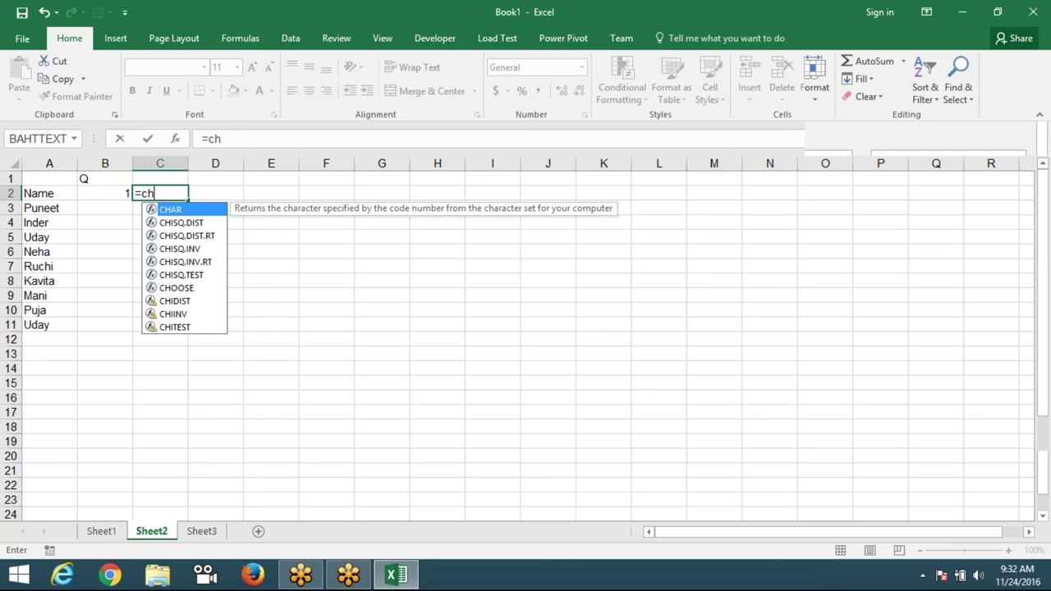
type("p")
key("BackSpace")
type("oo")
key("Tab")
left_click(105, 193)
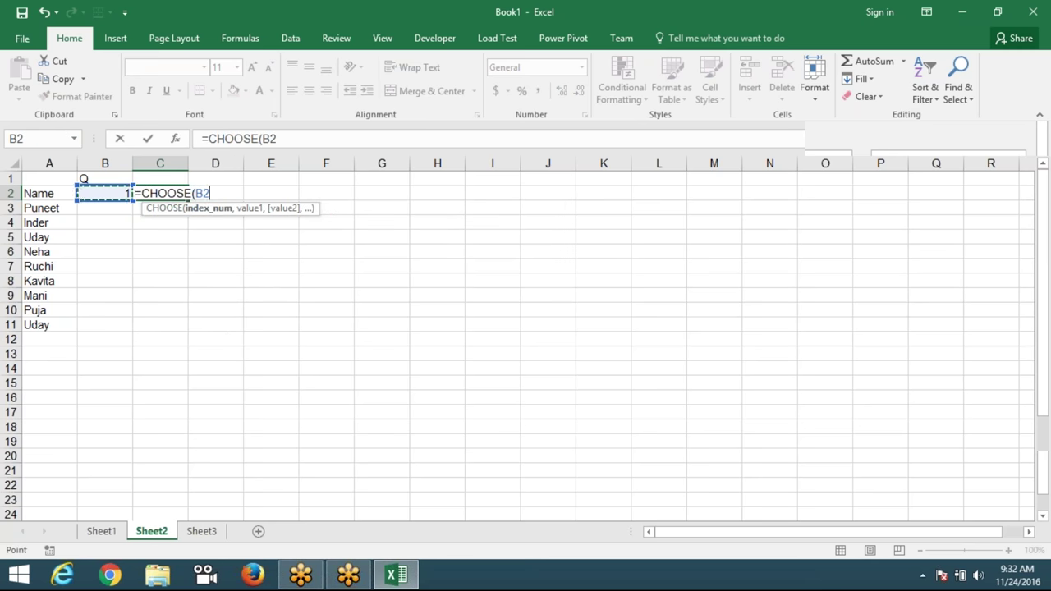
Step: Complete C2 as =CHOOSE(B2,"Jan","Apr","Jul","Oct"), which shows Jan
type(",\"")
key("BackSpace")
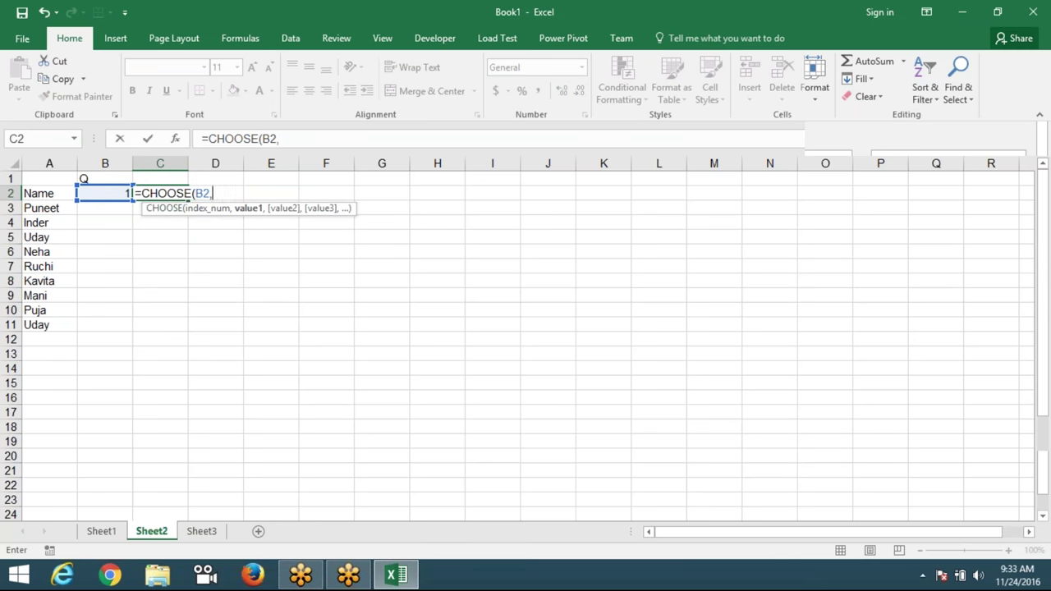
type("\"")
type("Jan")
type("\",\"")
type("ASpr")
key("BackSpace")
key("BackSpace")
key("BackSpace")
type("pr\",\"Jul\"")
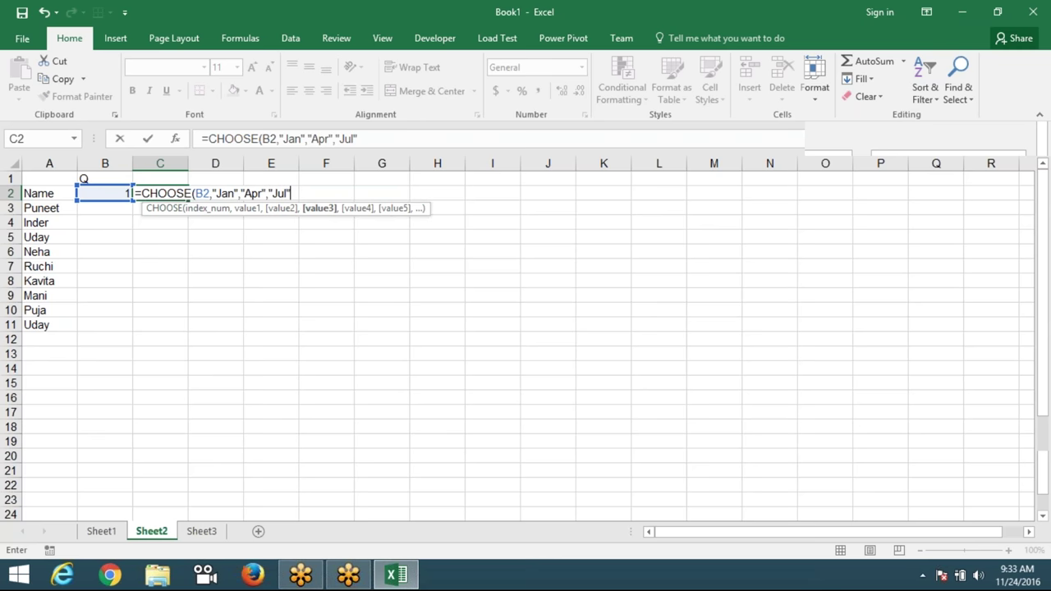
type(",\"")
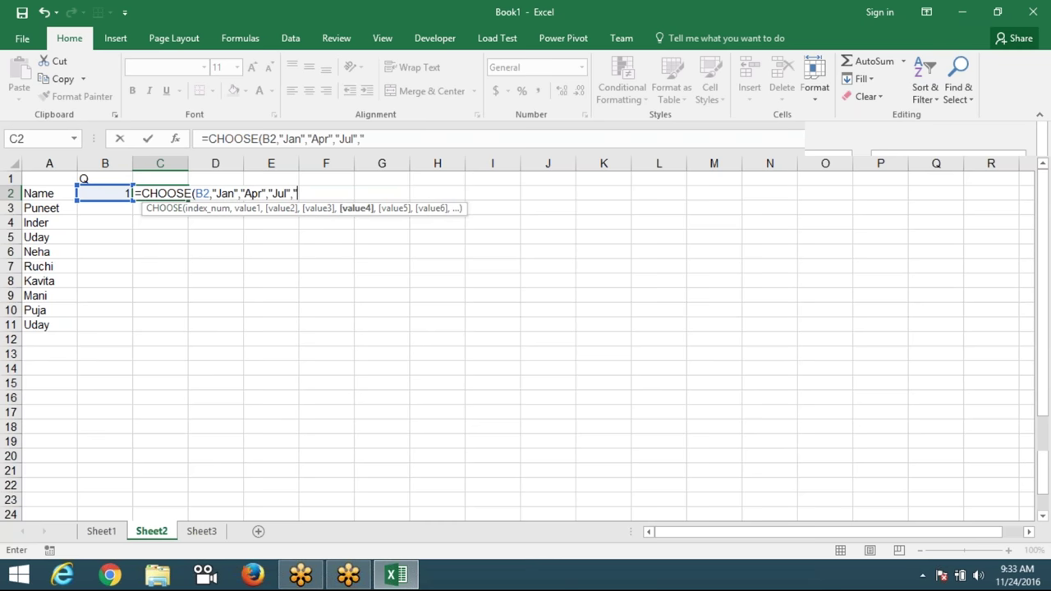
type("O")
type("ct")
key("Return")
key("Up")
key("Left")
key("Right")
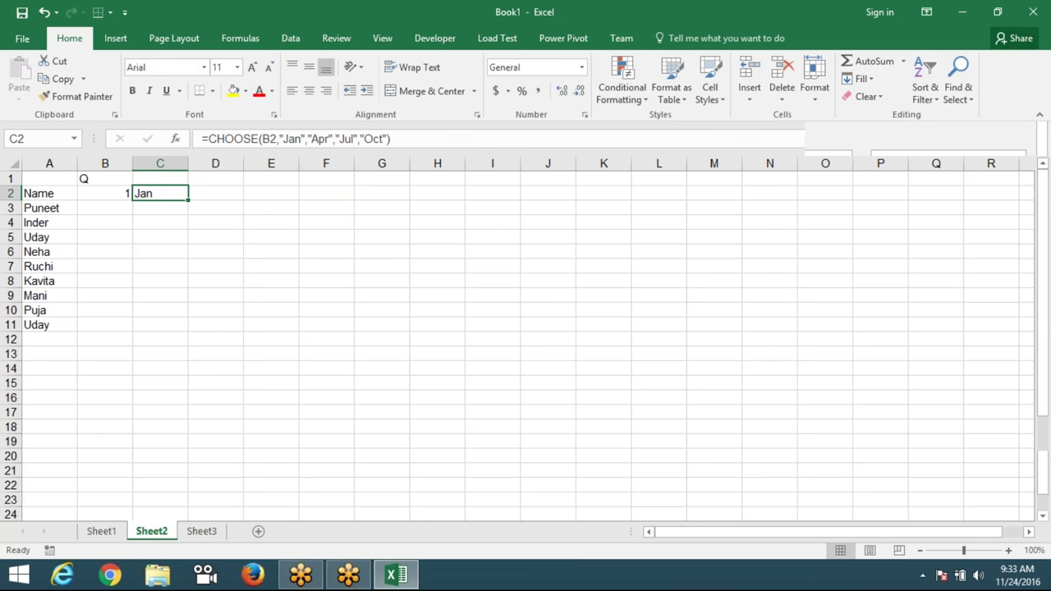
left_click(215, 193)
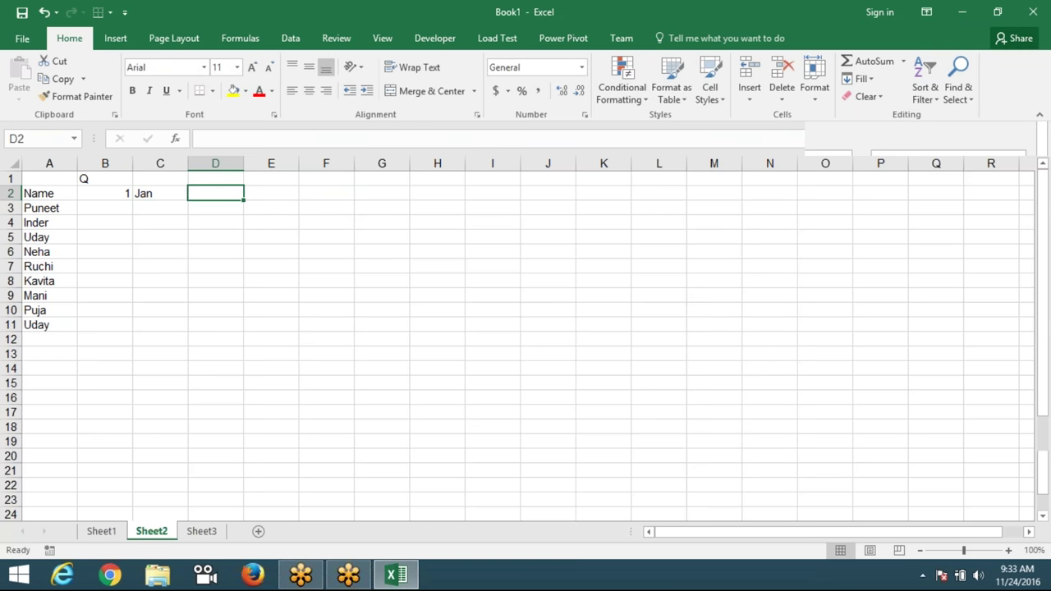
Step: Enter =MATCH(C2,Sheet1!1:1,0) in D2 to locate C2's month in Sheet1's header row
type("=mat")
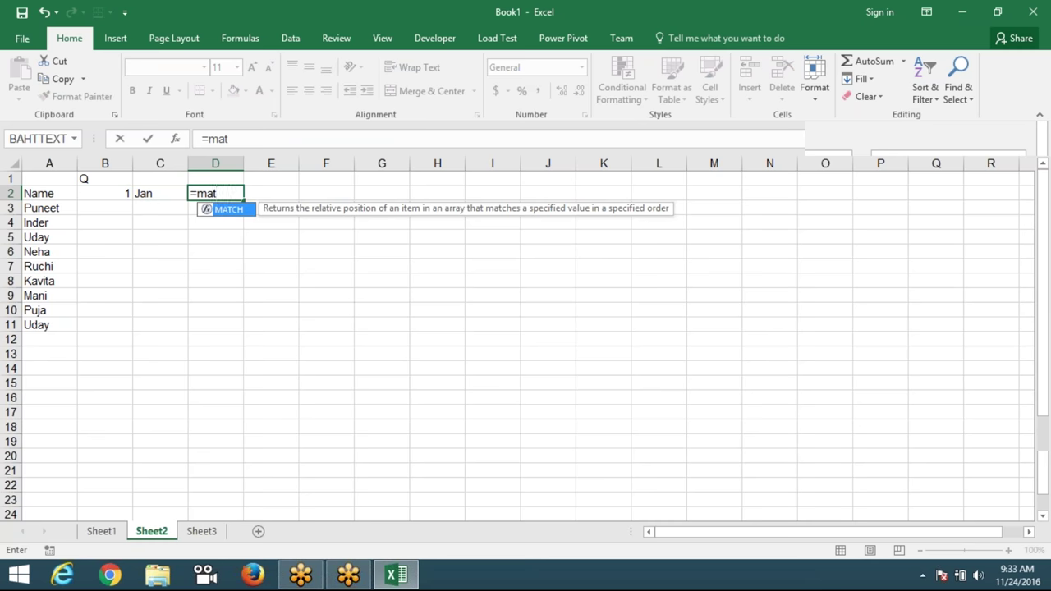
key("Tab")
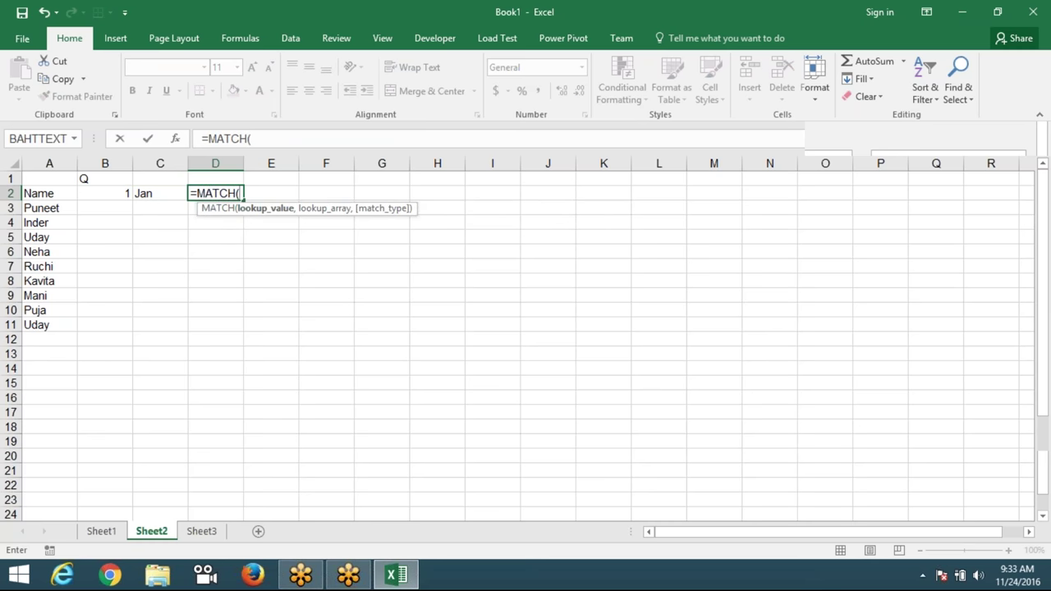
left_click(160, 193)
type(",")
left_click(102, 532)
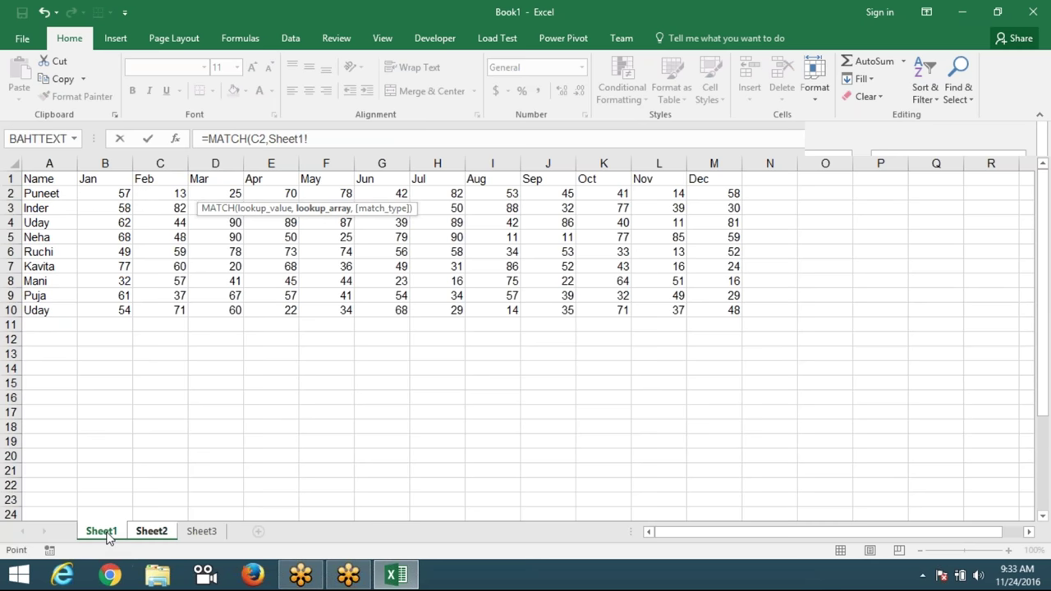
left_click(10, 179)
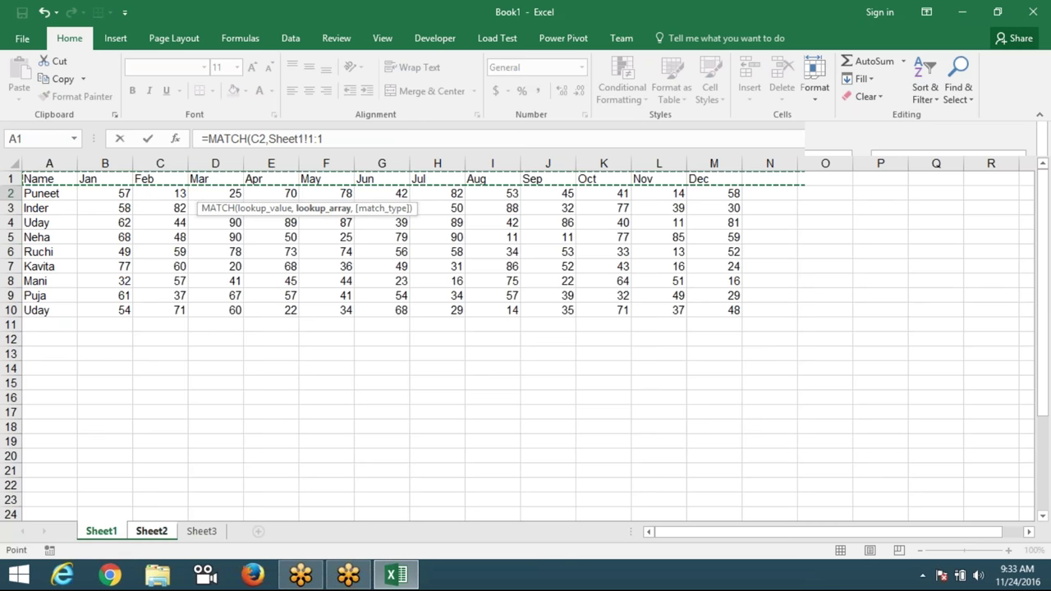
type(",0")
key("Return")
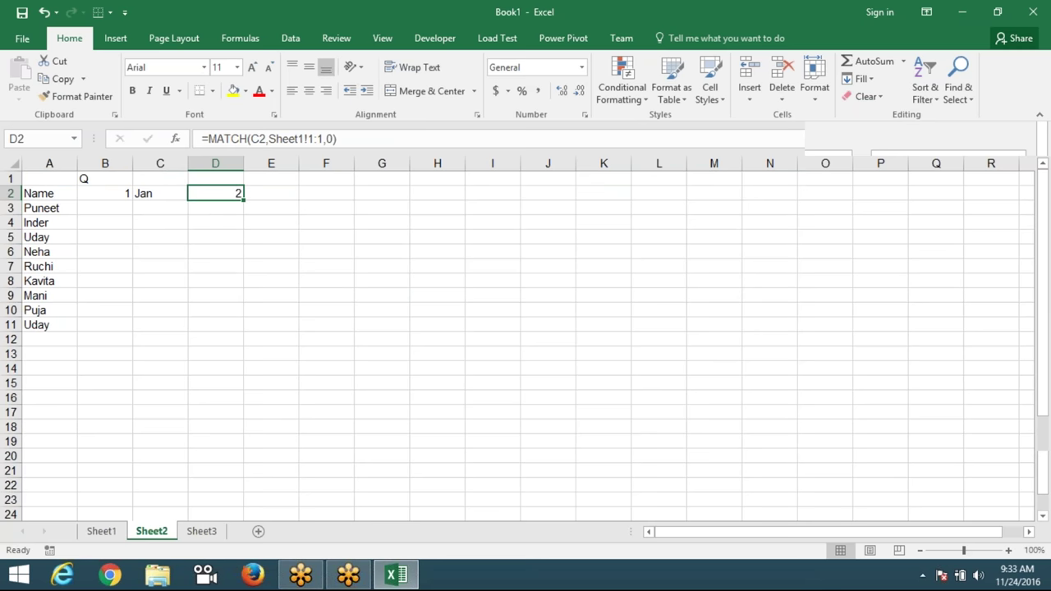
left_click(271, 193)
Step: Enter an ADDRESS formula in E2 that uses D2 as the column number
type("=")
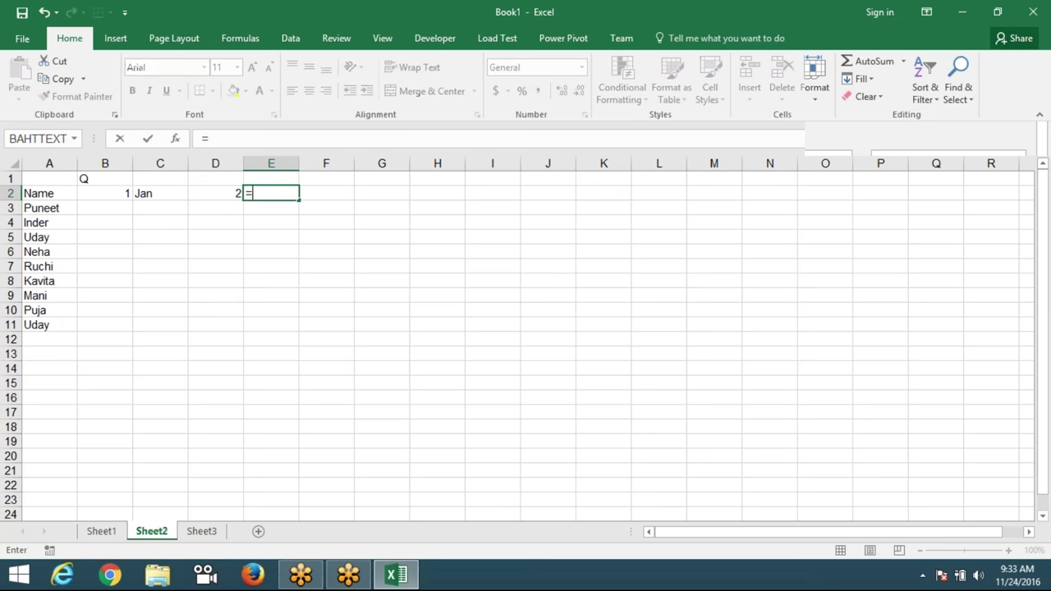
type("ad")
key("Tab")
left_click(215, 193)
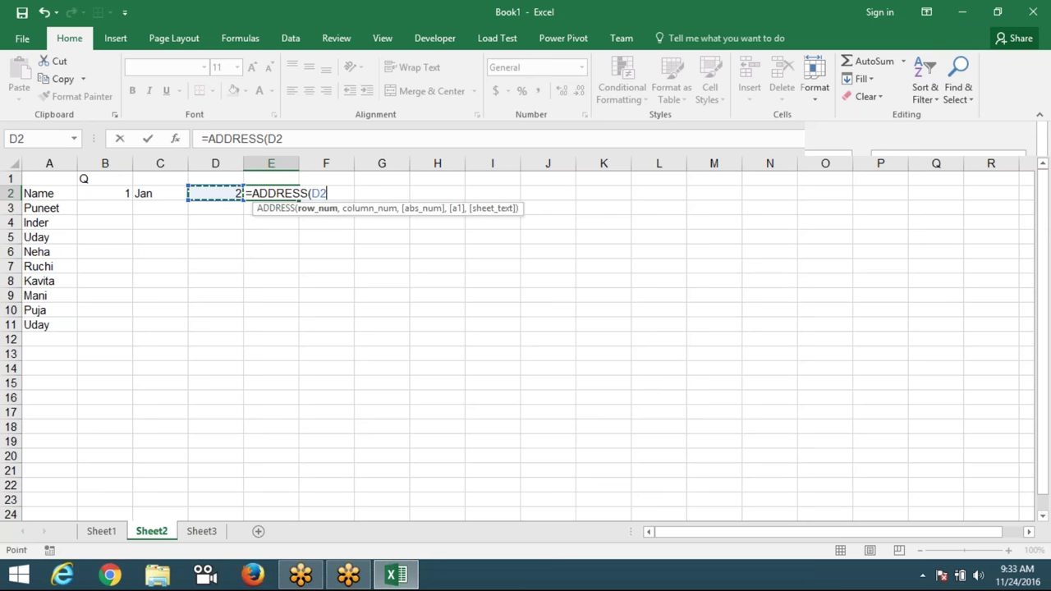
key("BackSpace")
key("BackSpace")
type("1,")
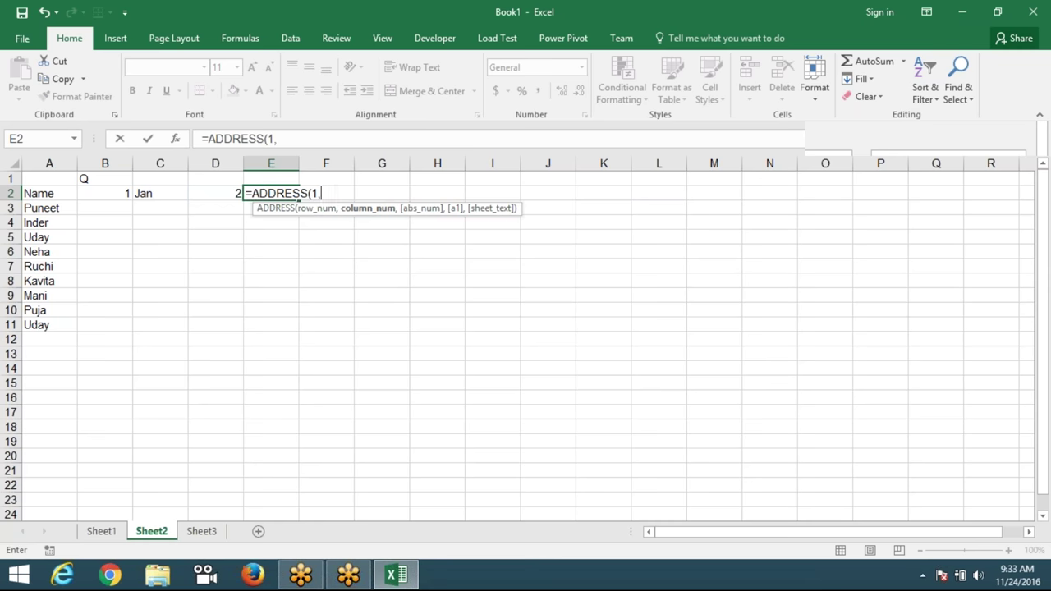
type("2")
key("BackSpace")
left_click(204, 193)
key("Return")
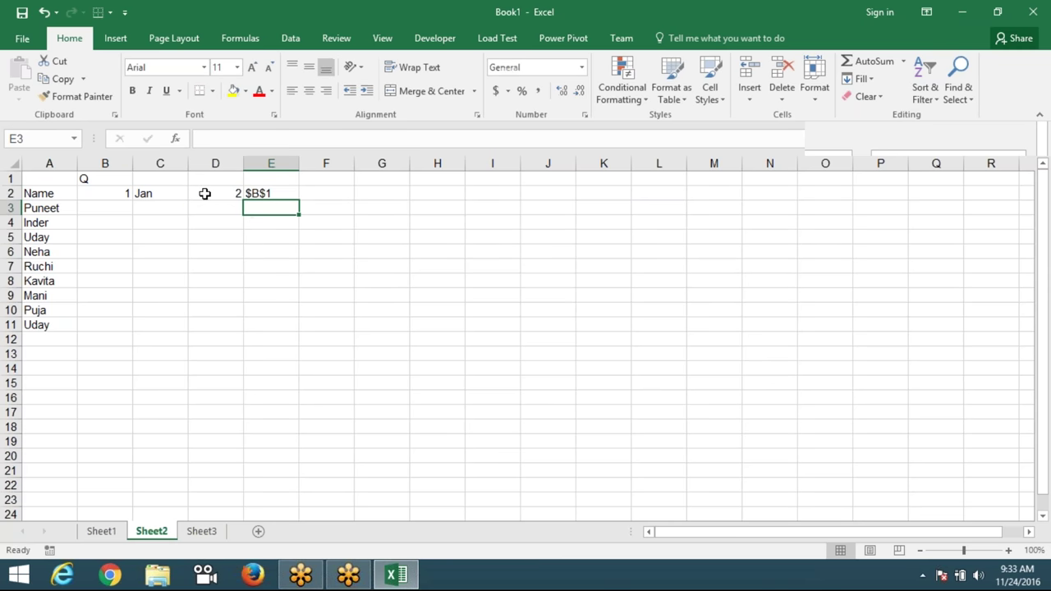
Step: Change E2's row argument to 2, making =ADDRESS(2,D2) return $B$2
left_click(161, 189)
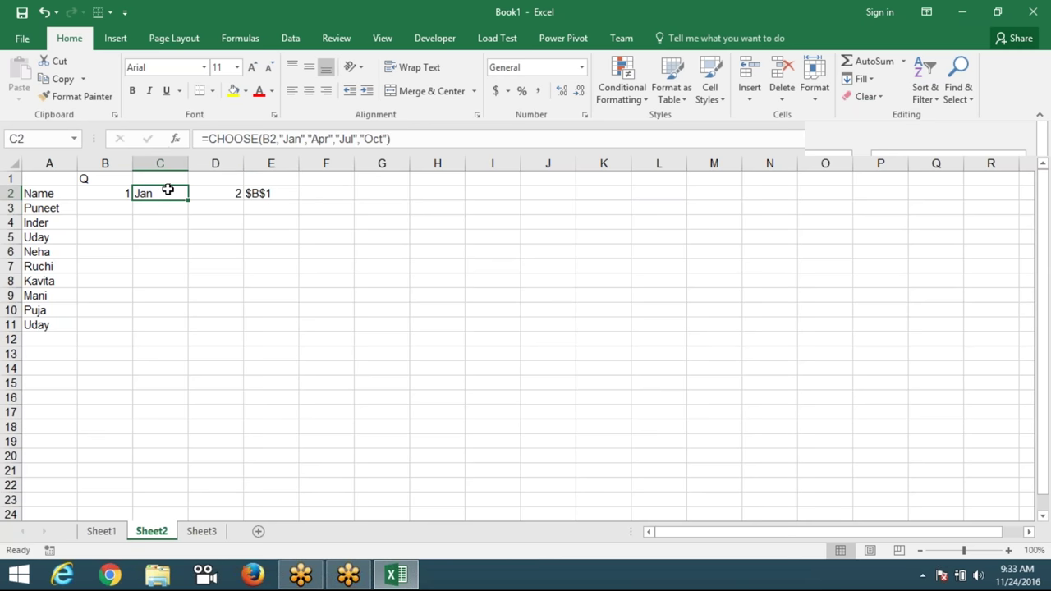
left_click(260, 195)
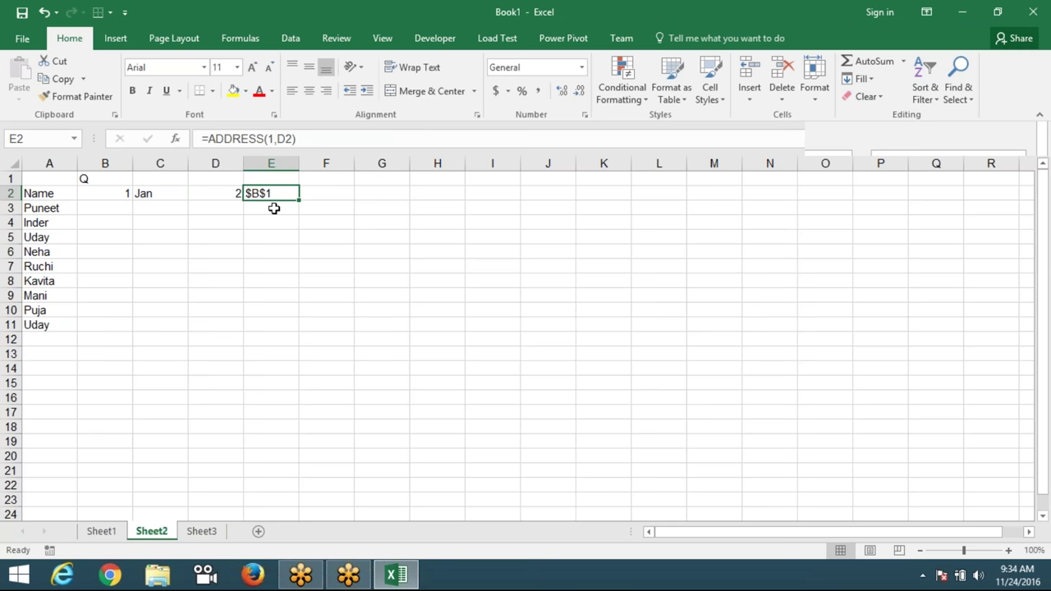
left_click(272, 140)
type("2")
key("Return")
left_click(288, 195)
Step: Compare Sheet1's month table and names with the Sheet2 result, then select Sheet2's C3
left_click(101, 531)
left_click(148, 243)
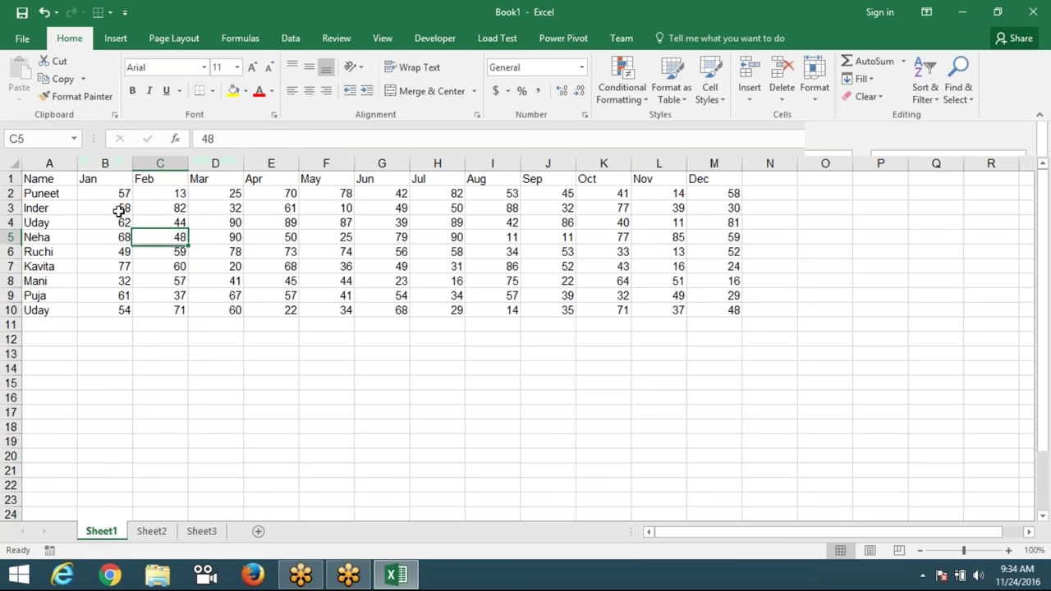
left_click(96, 182)
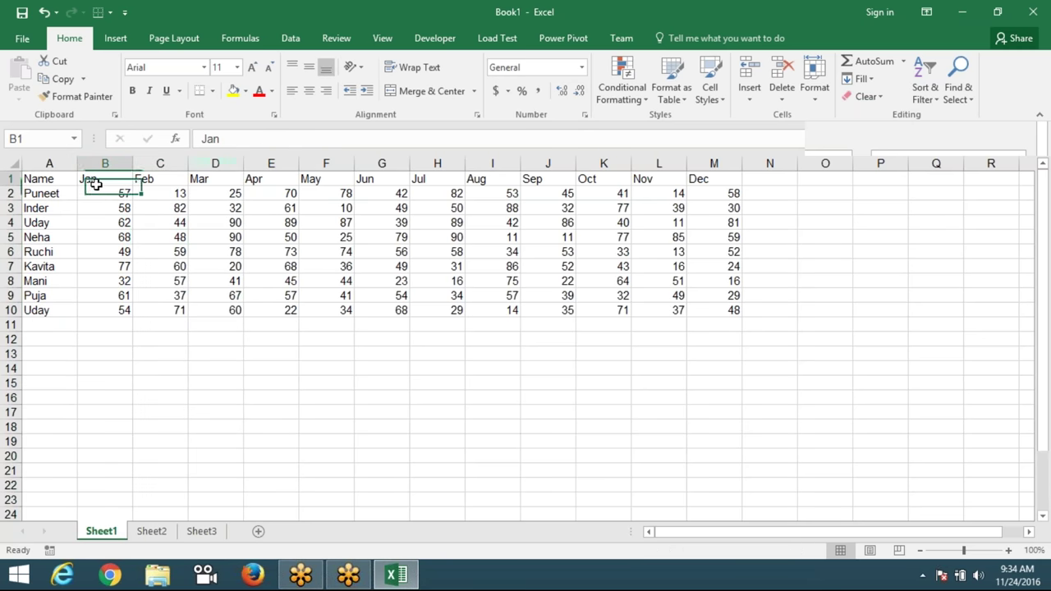
left_click(219, 312)
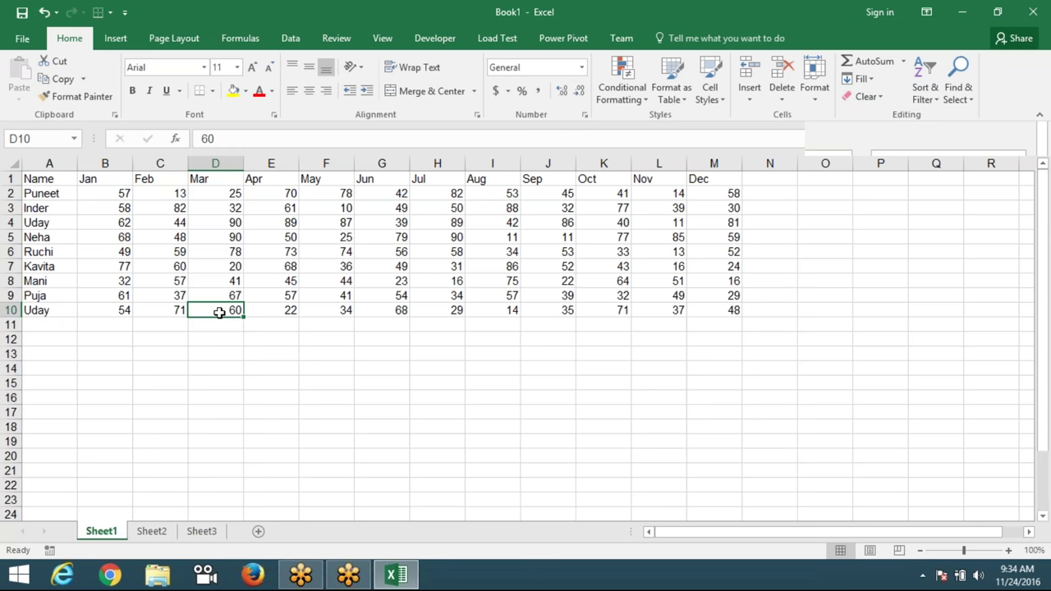
left_click(156, 534)
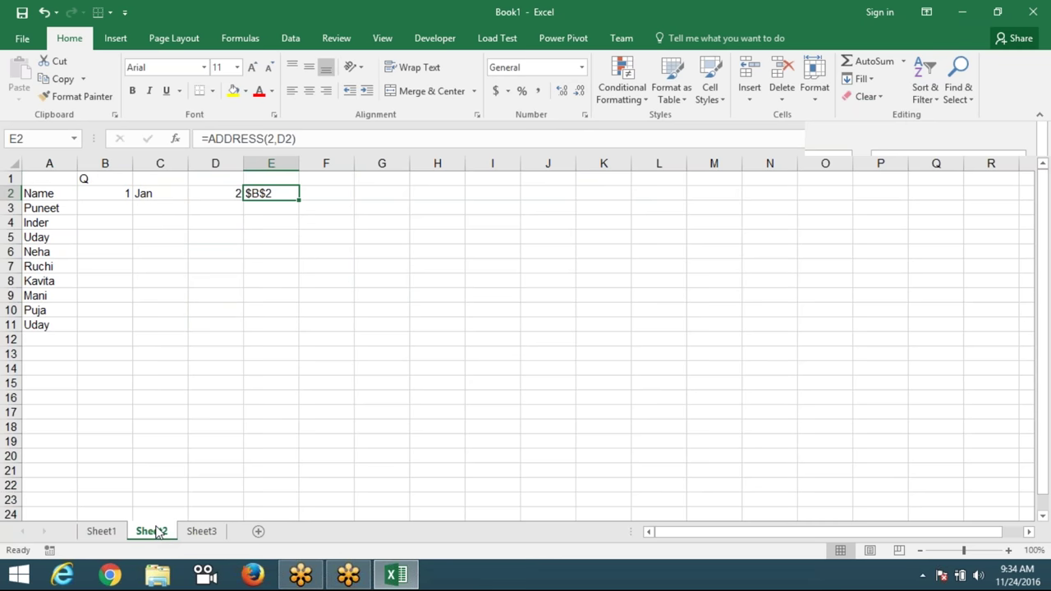
left_click(102, 531)
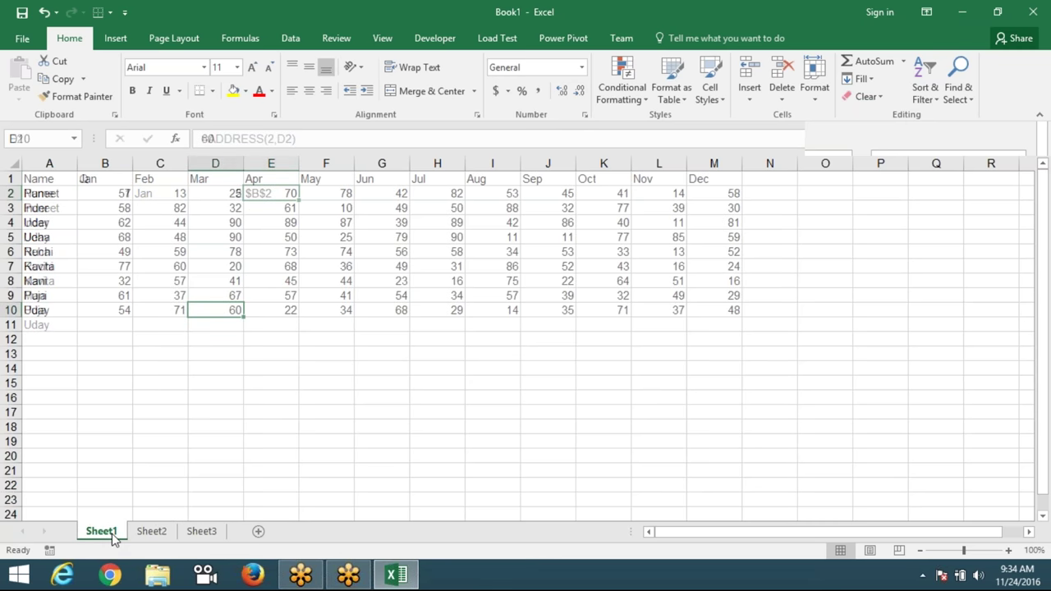
left_click(39, 206)
left_click(37, 194)
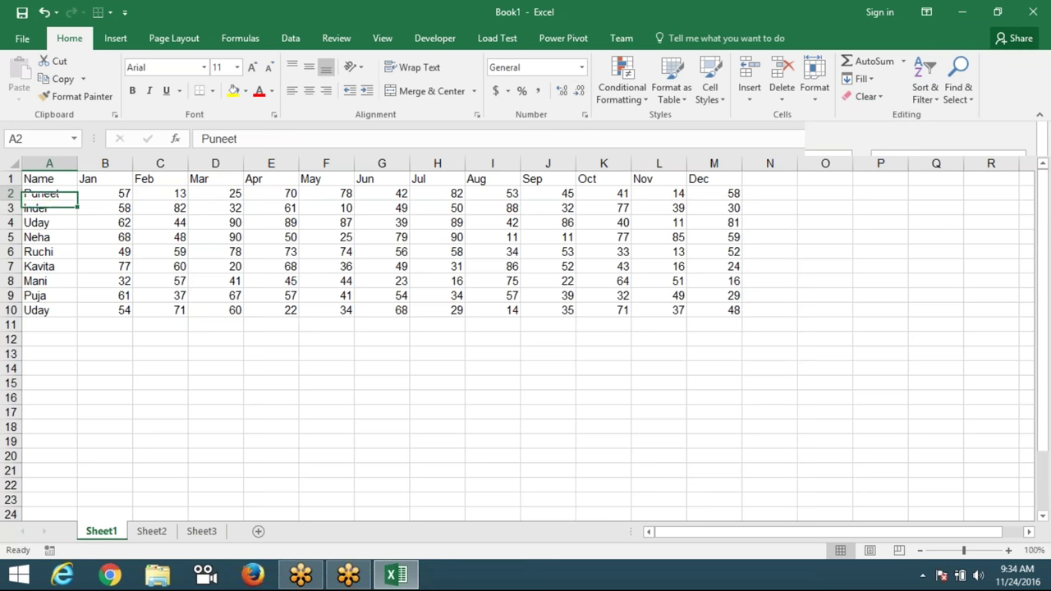
left_click(156, 534)
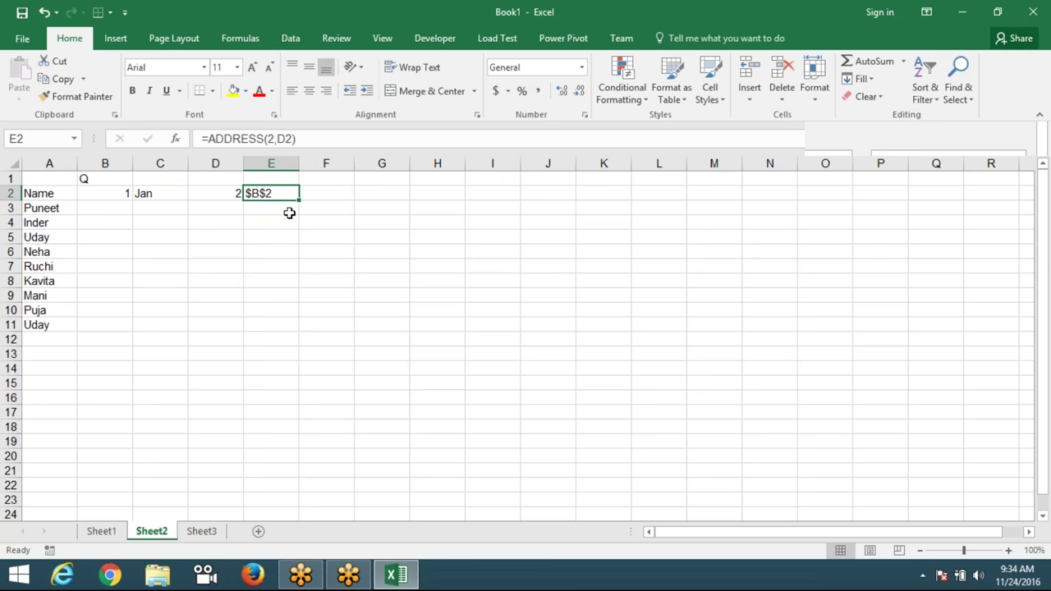
left_click(166, 209)
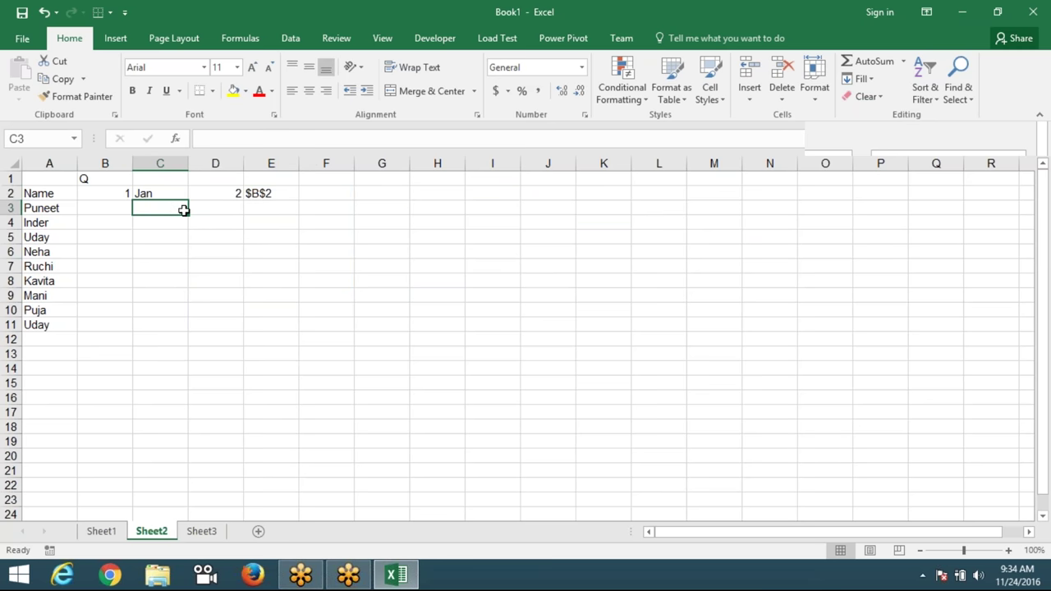
Step: Enter =MATCH(A3,Sheet1!A:A,0) in C3 to find Puneet's row, 2
type("=mat")
key("Tab")
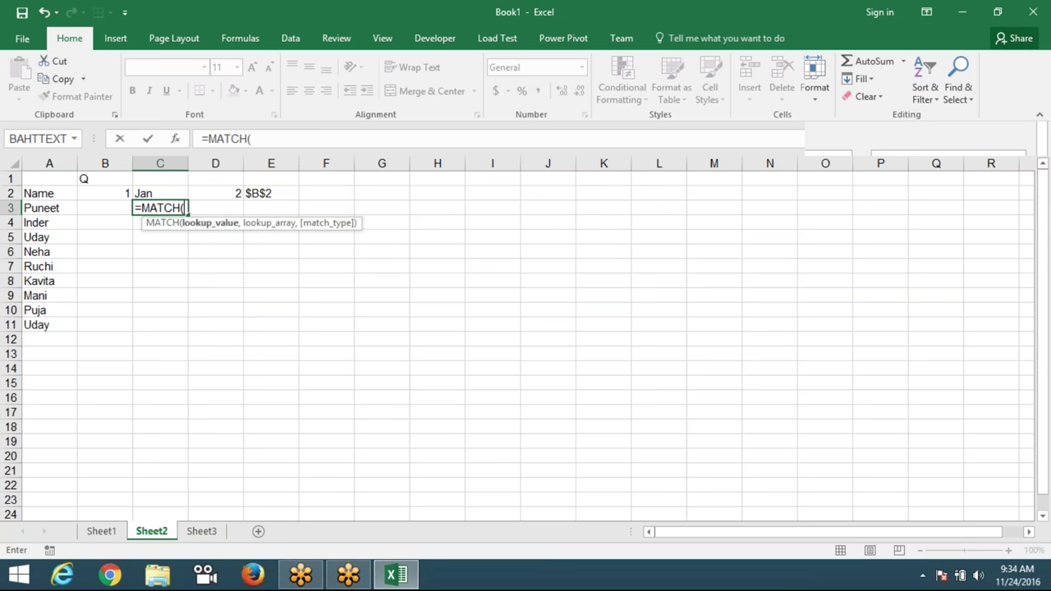
key("Left")
key("Left")
type(",")
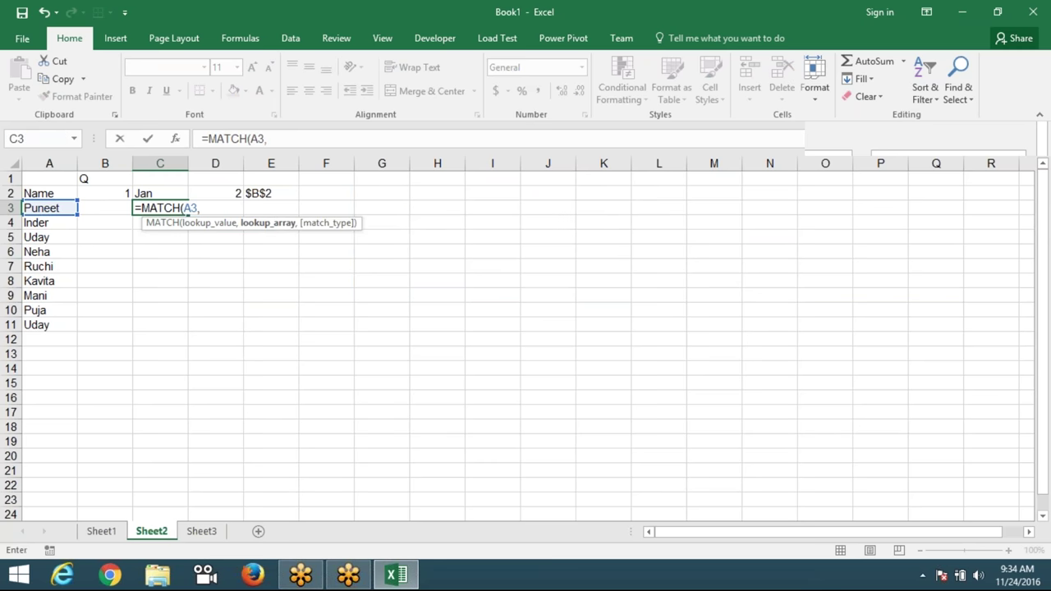
left_click(101, 531)
left_click(49, 163)
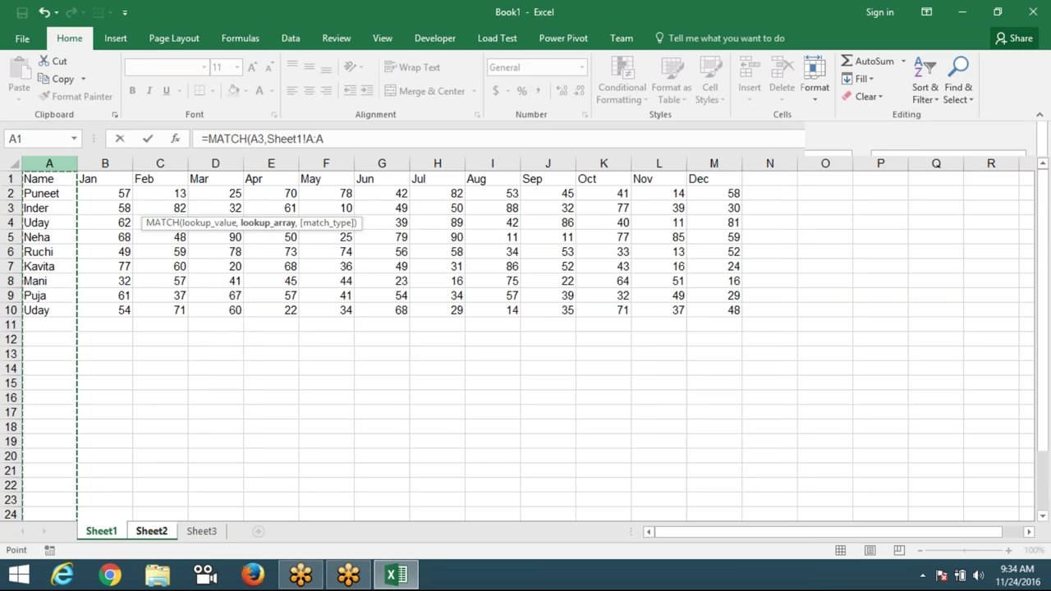
type(",0")
key("Return")
Step: Replace E2's fixed row with C3, making it =ADDRESS(C3,D2)
key("Up")
key("Right")
key("Right")
key("Up")
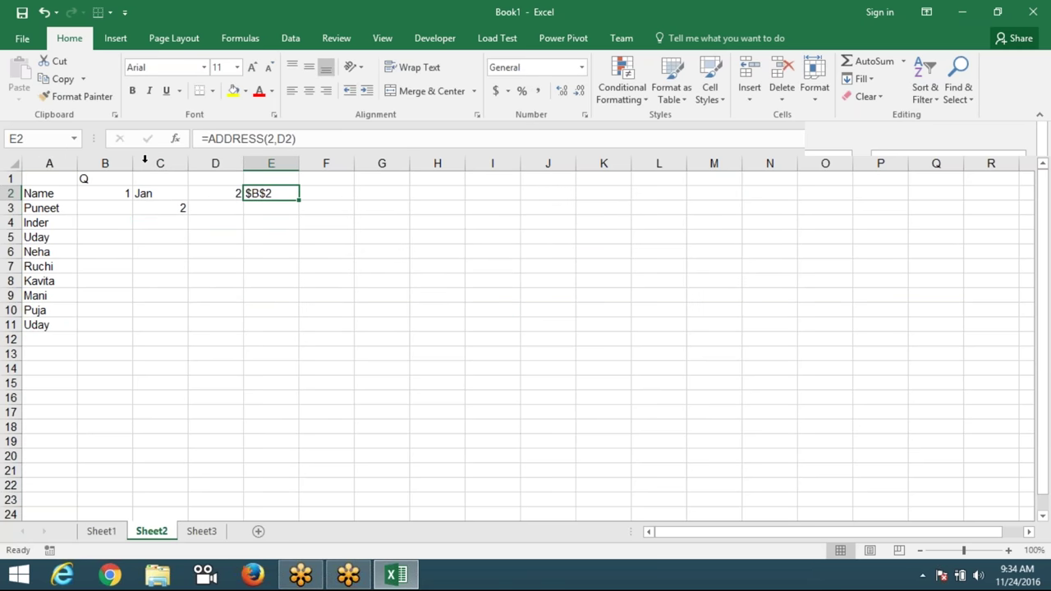
left_click(274, 140)
key("BackSpace")
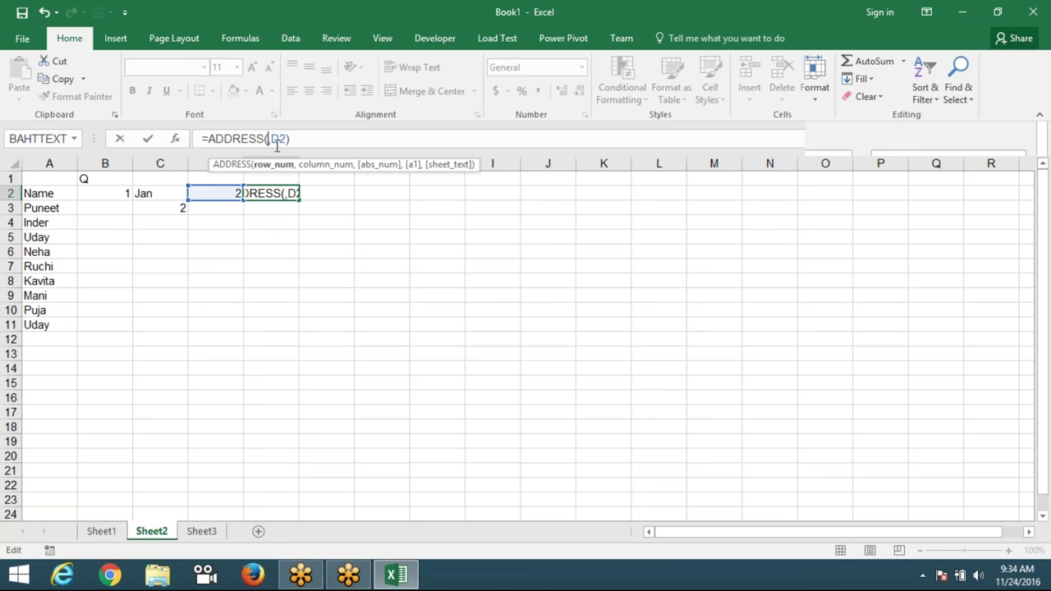
left_click(174, 207)
key("Return")
key("Up")
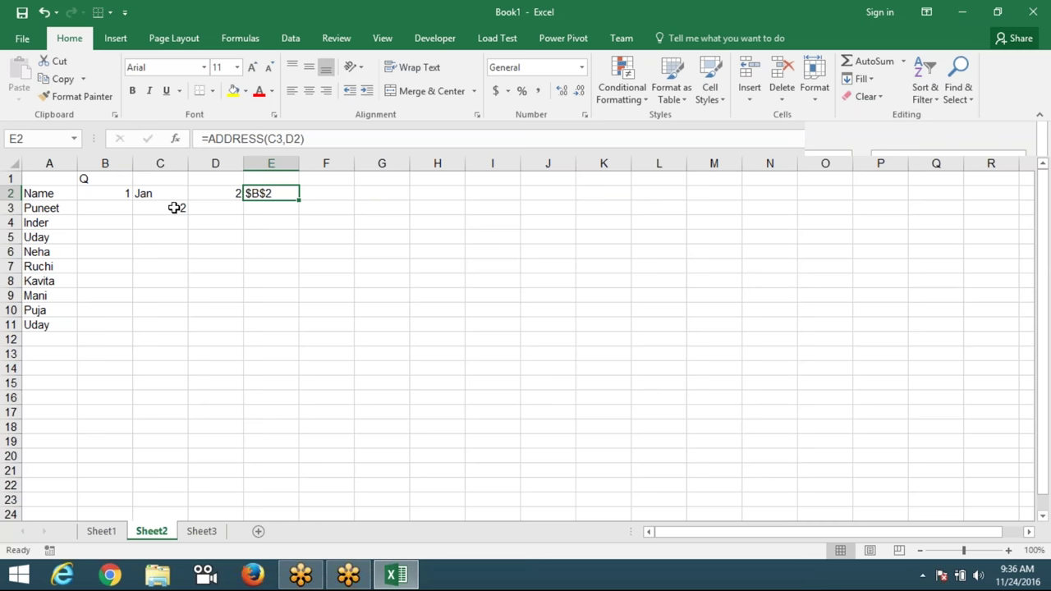
Step: Enter =ADDRESS(C3,D2+2) in F2, returning the end address $D$2
key("Right")
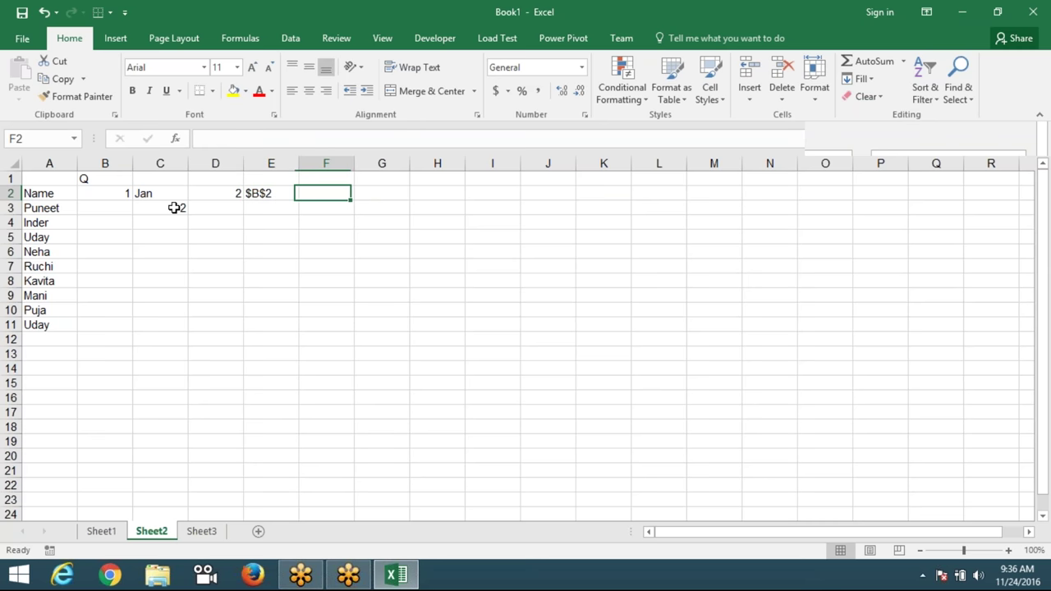
type("=ad")
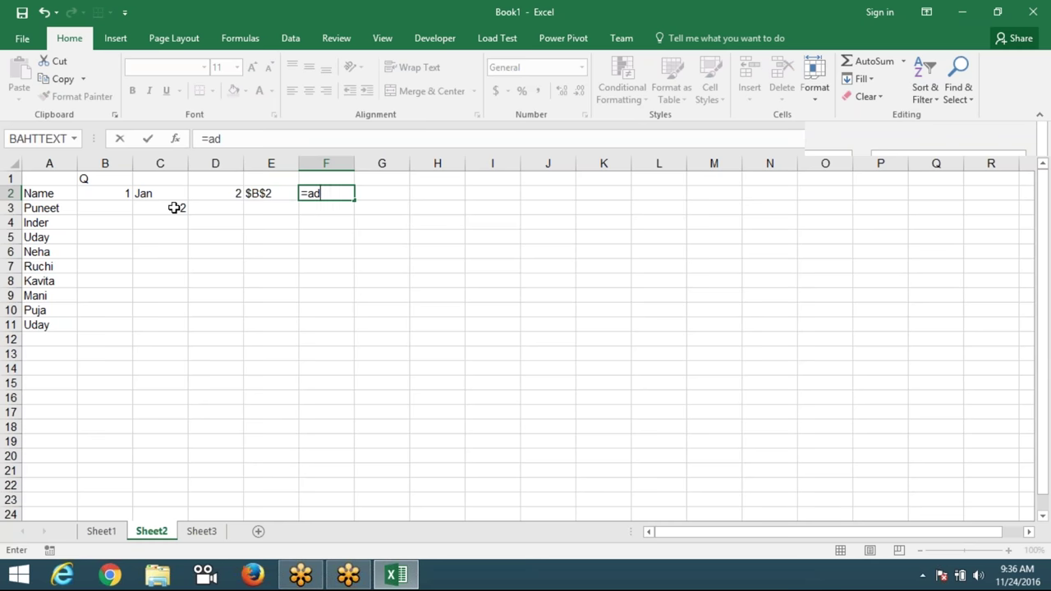
key("BackSpace")
key("BackSpace")
type("ad")
key("Tab")
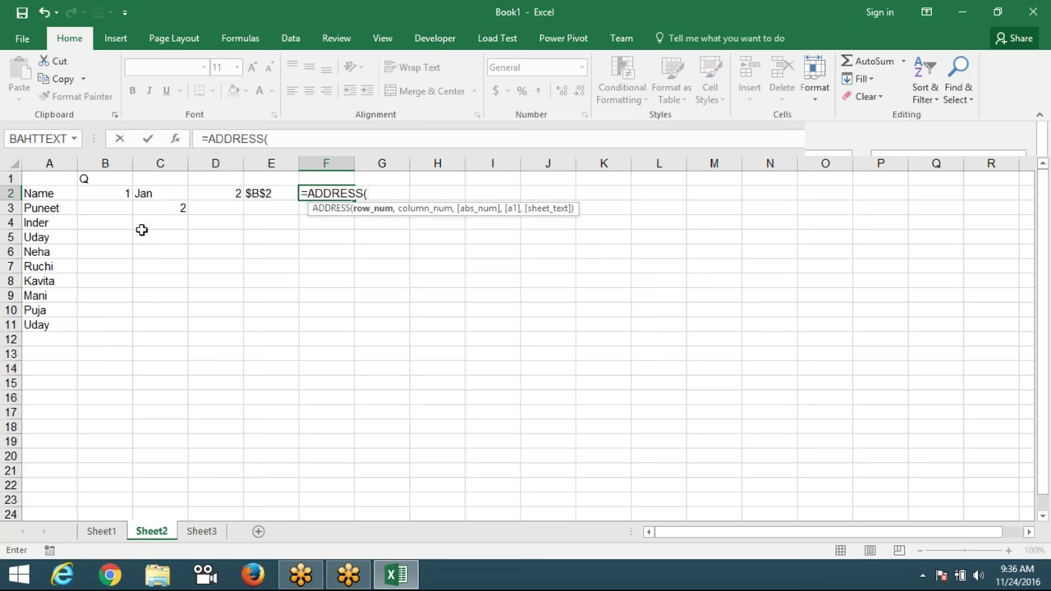
left_click(150, 208)
type(",")
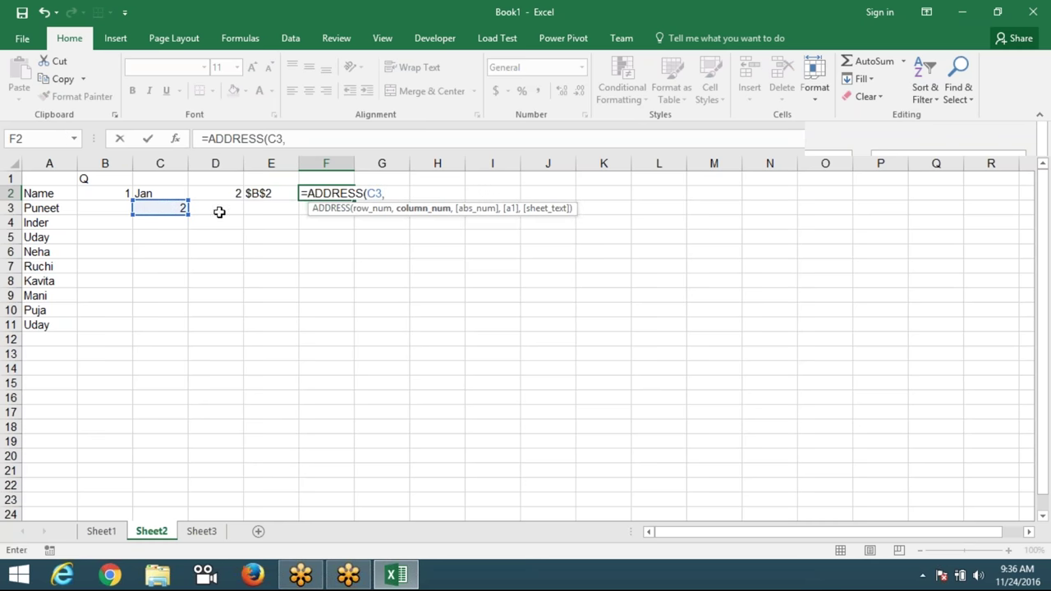
left_click(229, 193)
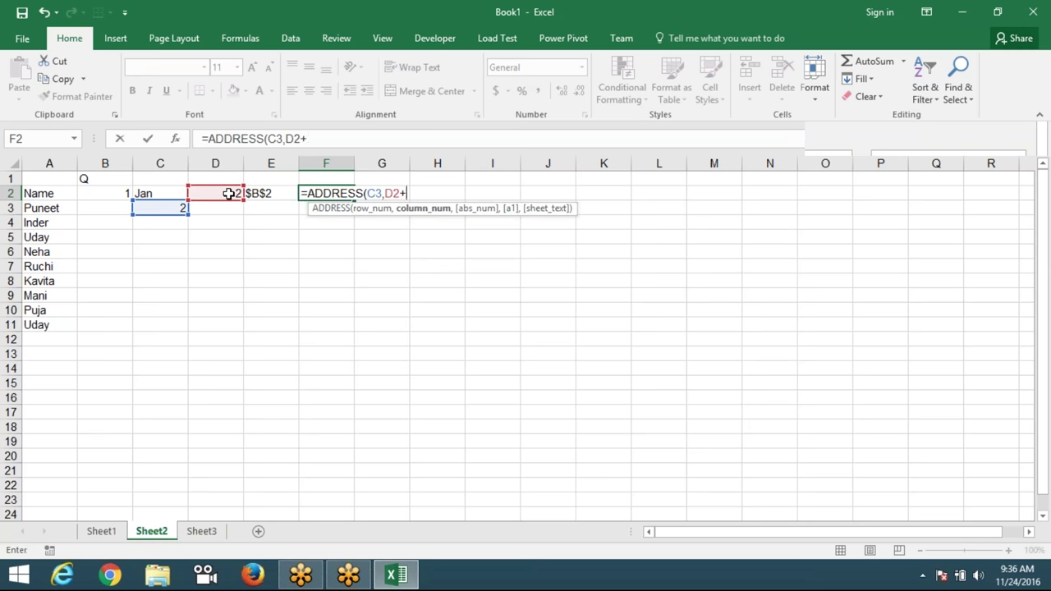
type(")")
key("Return")
key("Up")
Step: Enter ="Sheet1!"&E2&":"&F2 in G2, producing the range text Sheet1!$B$2:$D$2
key("Right")
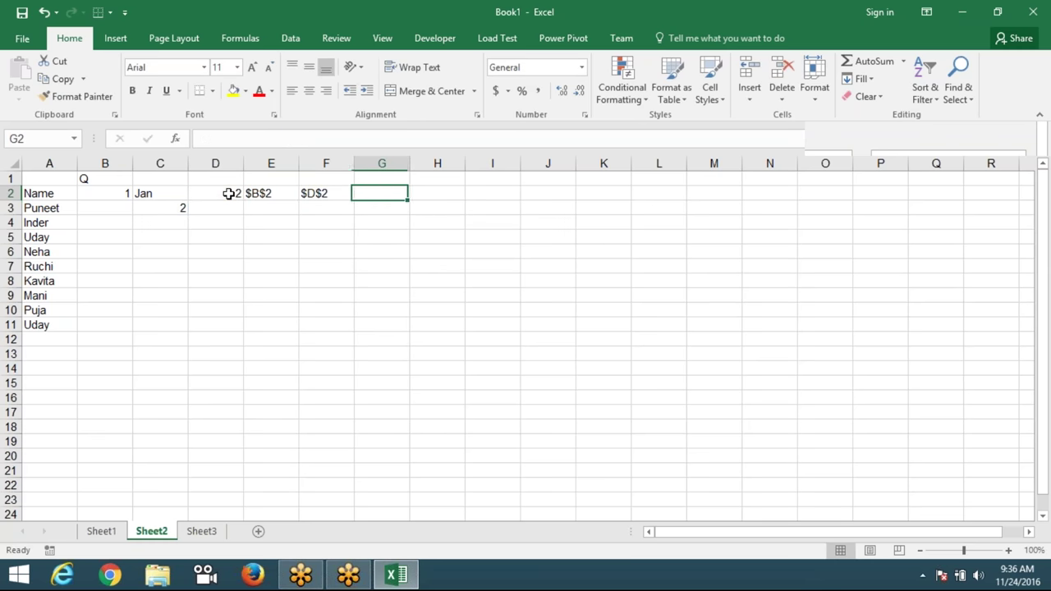
type("=")
key("Escape")
type("=\"Sheet1")
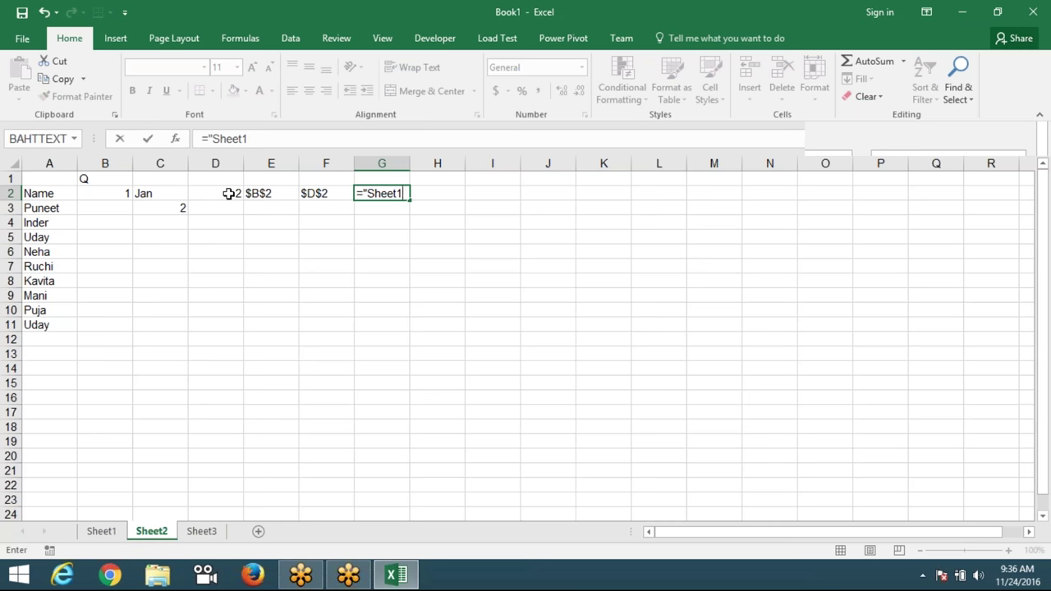
type("!\"")
type("&")
key("Left")
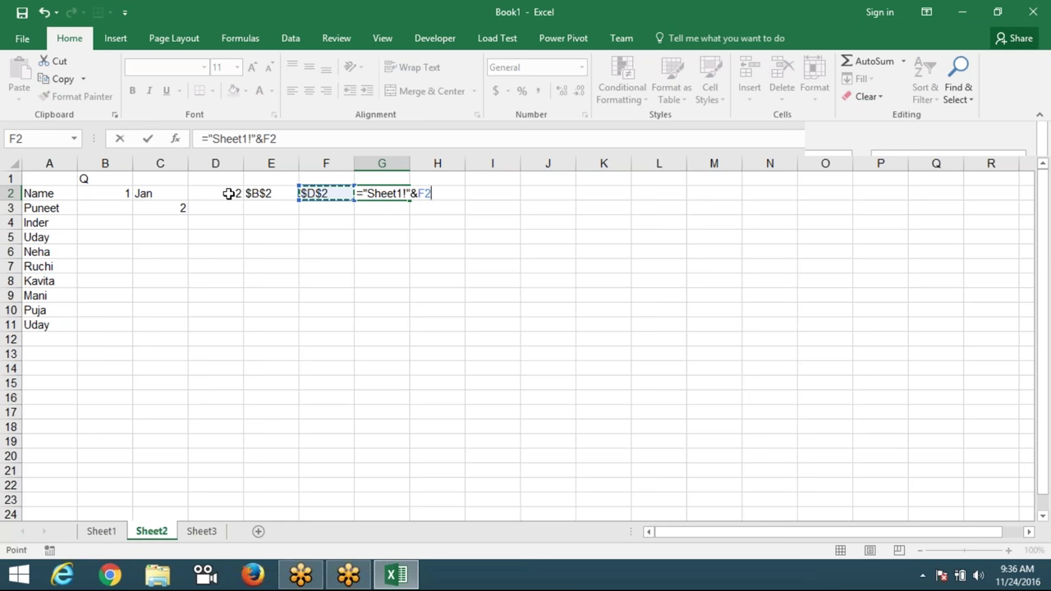
key("Left")
type("&\":\"")
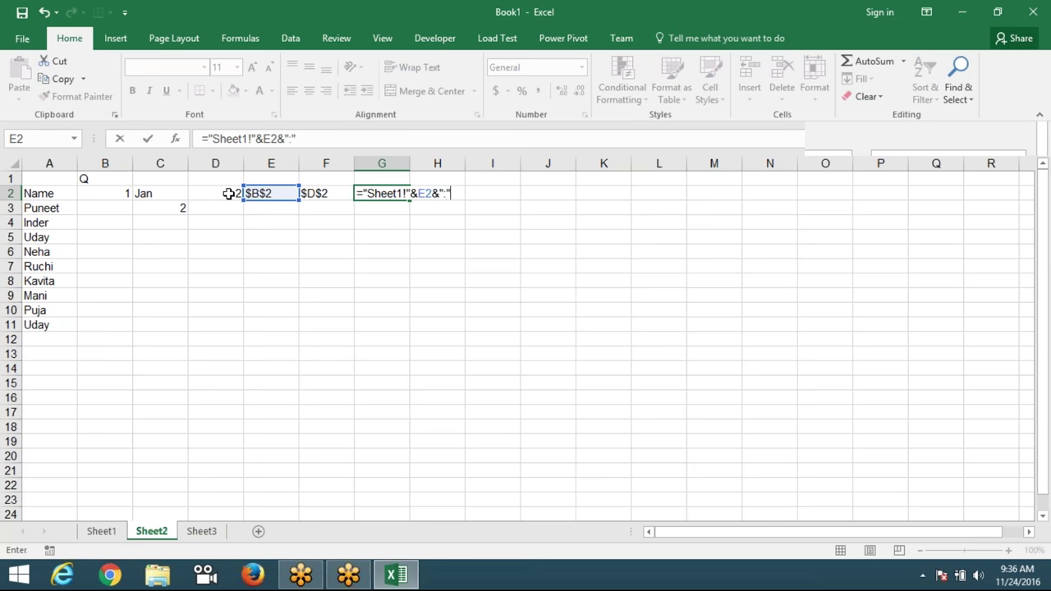
type("&")
key("Left")
key("Return")
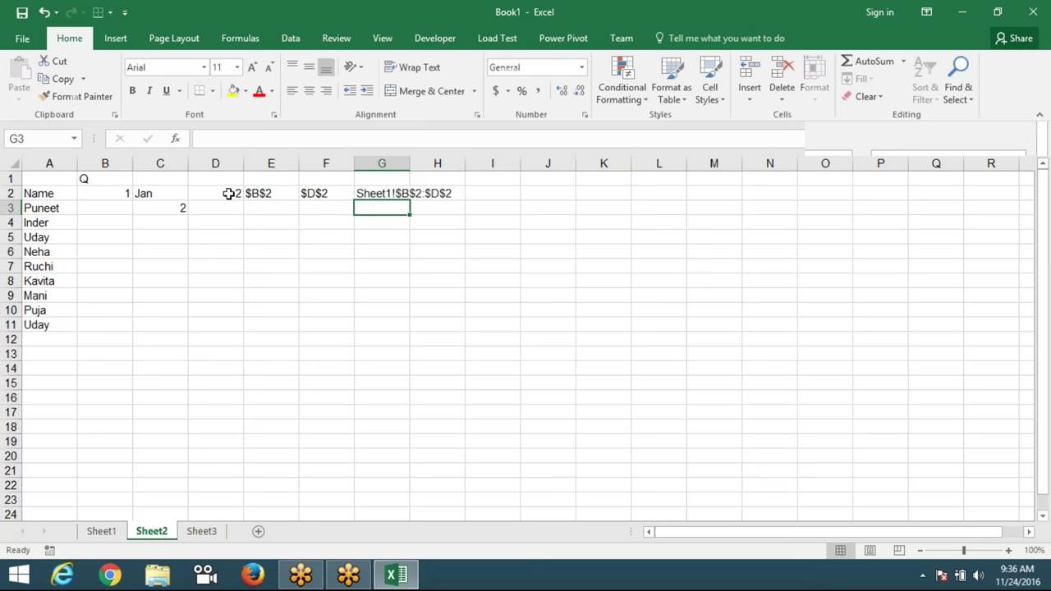
key("Up")
Step: Enter =SUM(INDIRECT(G2)) in B3 and accept Excel's correction, giving 95
key("Down")
key("Left")
key("Left")
key("Left")
key("Left")
key("Left")
type("=")
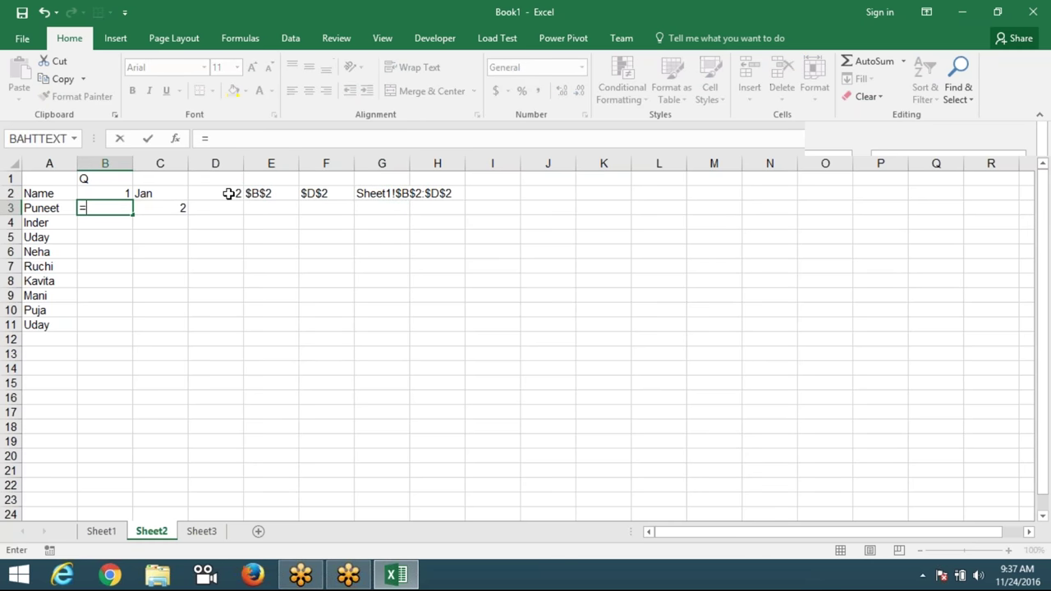
type("sum")
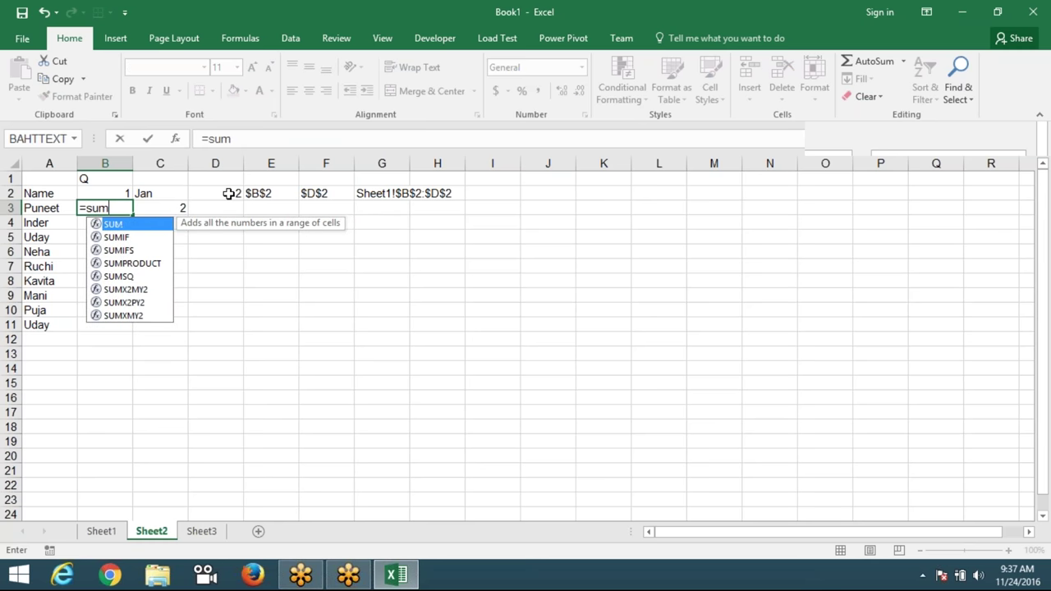
key("Tab")
type("indi")
key("Tab")
key("Right")
key("Right")
key("Right")
key("Right")
key("Right")
key("Up")
key("Return")
key("Return")
left_click(104, 207)
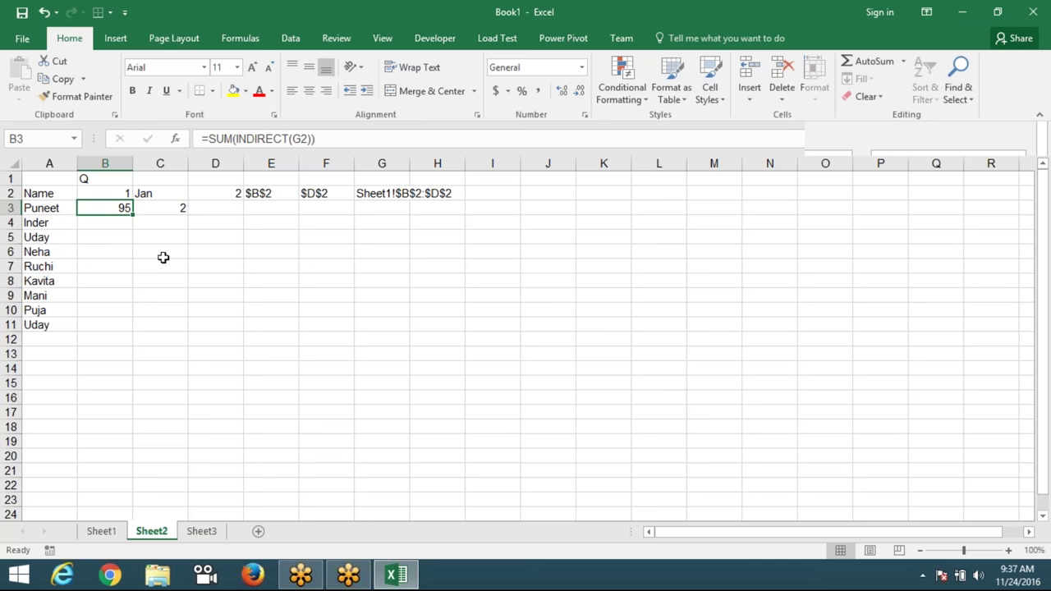
Step: Review Sheet2's CHOOSE, MATCH and ADDRESS formulas against Sheet1's Jan data for Puneet
left_click(158, 194)
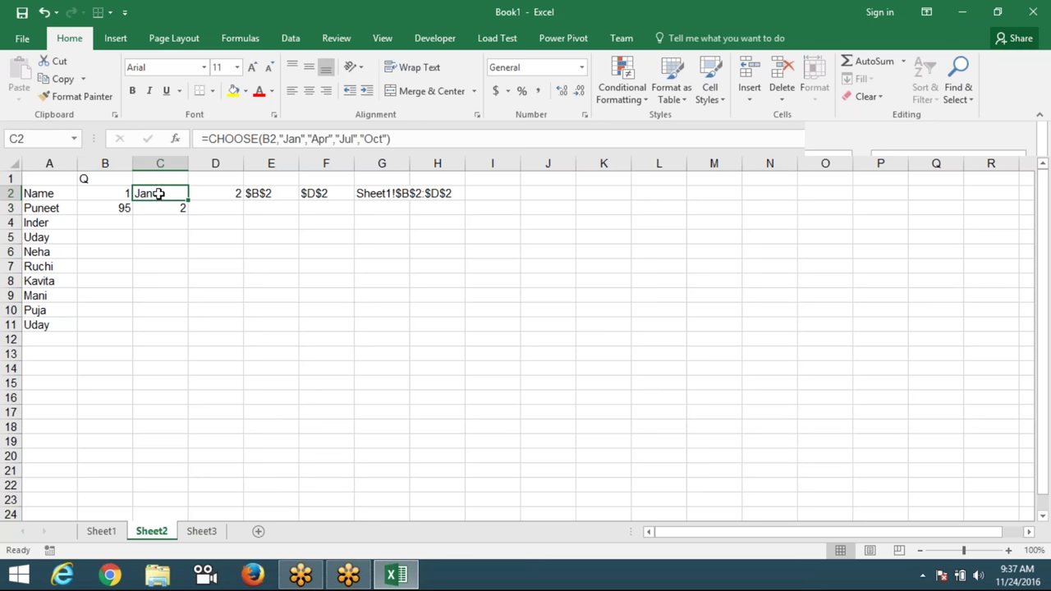
left_click(200, 193)
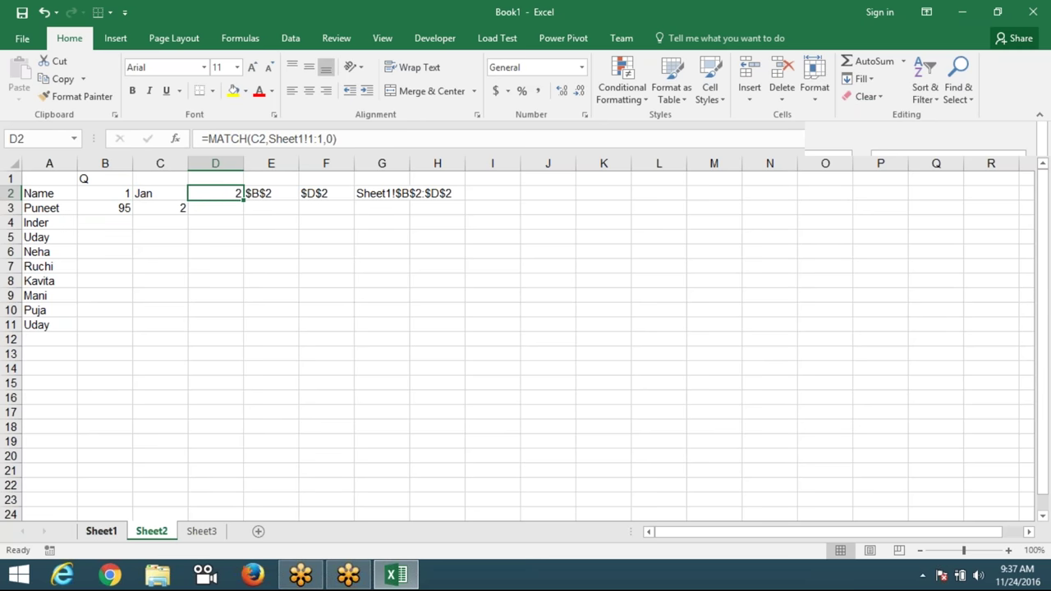
left_click(101, 532)
left_click(116, 163)
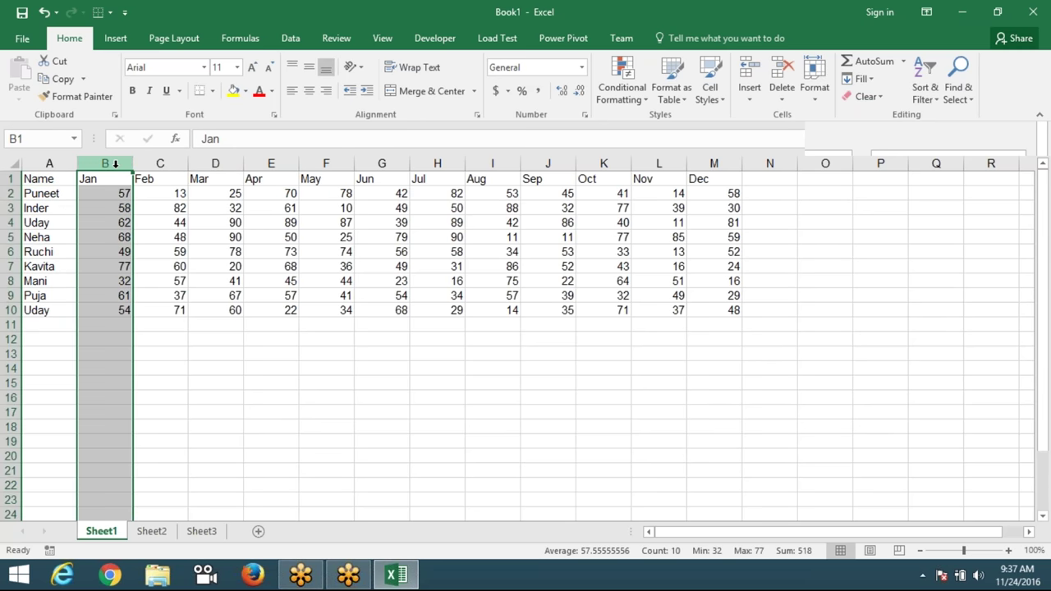
left_click(150, 535)
left_click(170, 210)
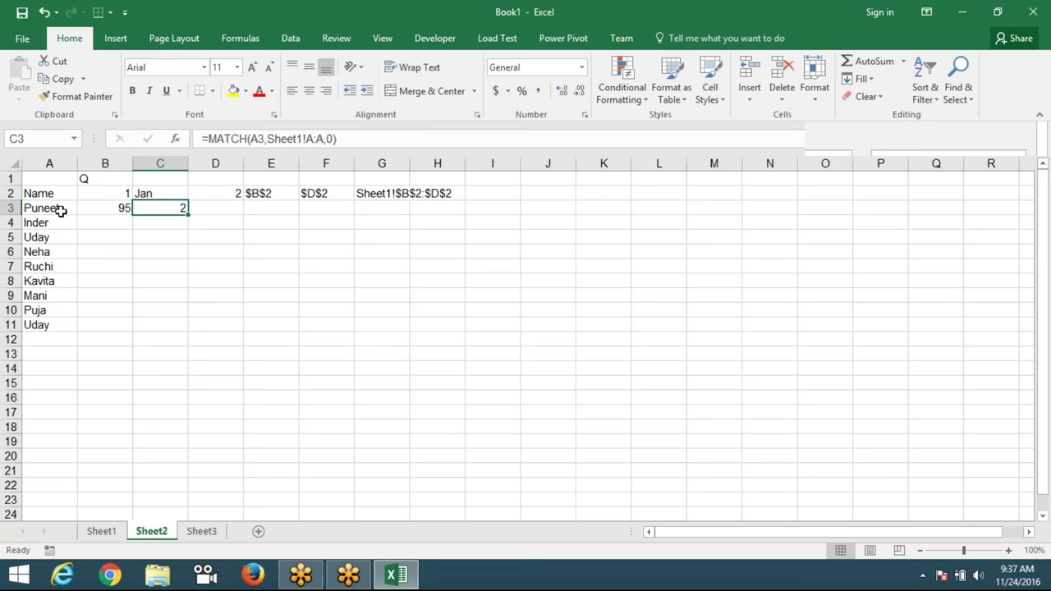
left_click(213, 196)
left_click(168, 207)
left_click(268, 198)
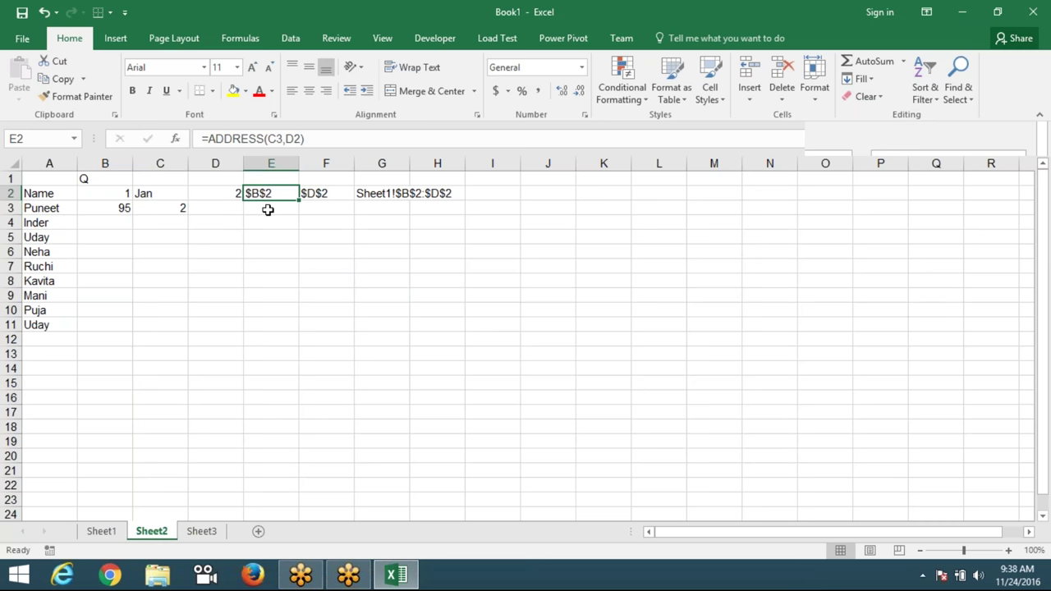
left_click(101, 531)
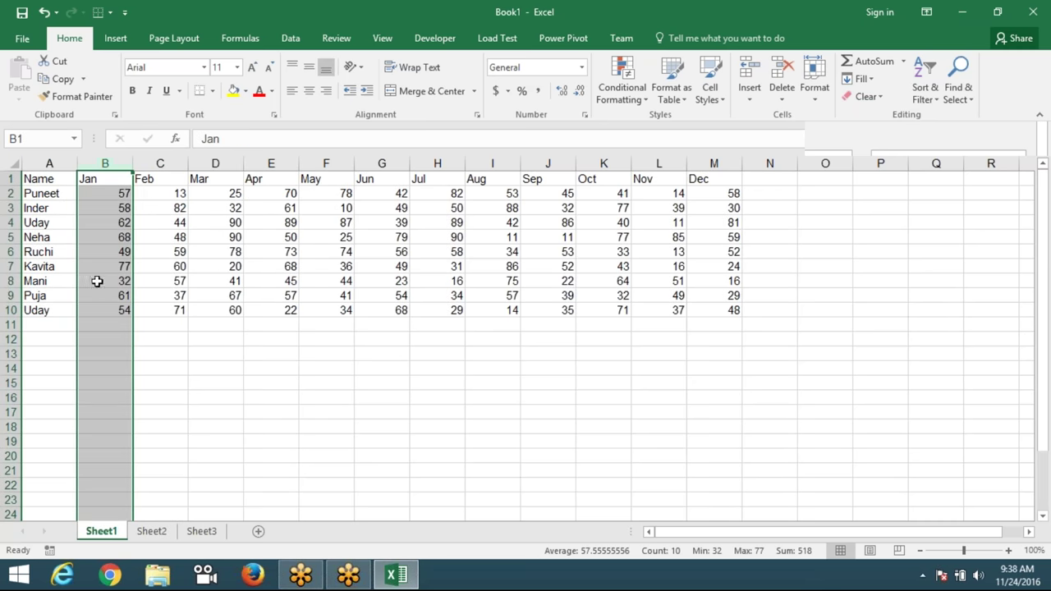
left_click(109, 200)
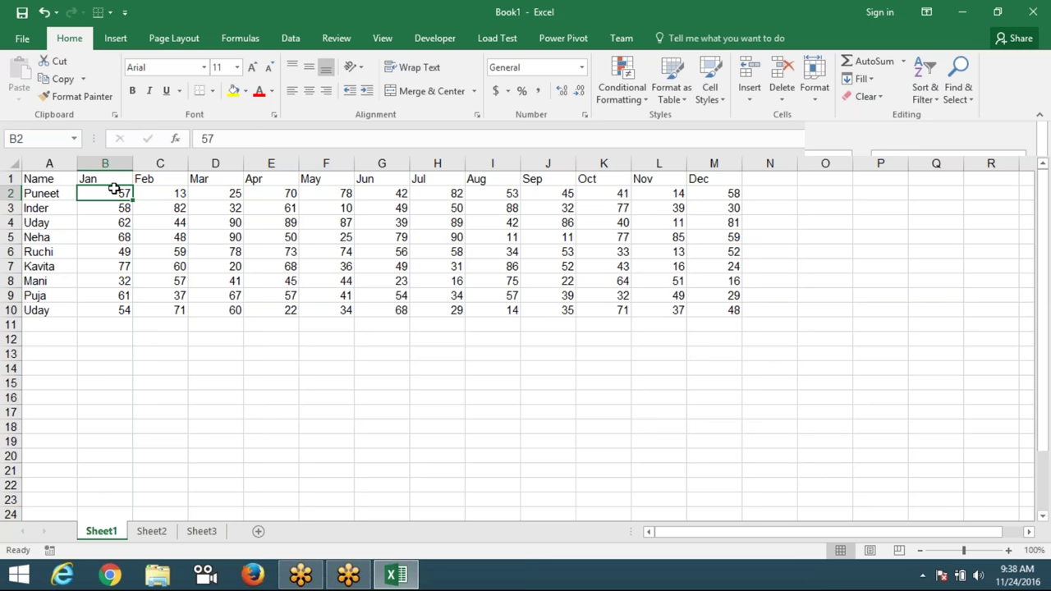
left_click(151, 532)
Step: Re-commit F2's =ADDRESS(C3,D2+2), confirming $D$2, and check Sheet1's Mar value in D2
left_click(321, 195)
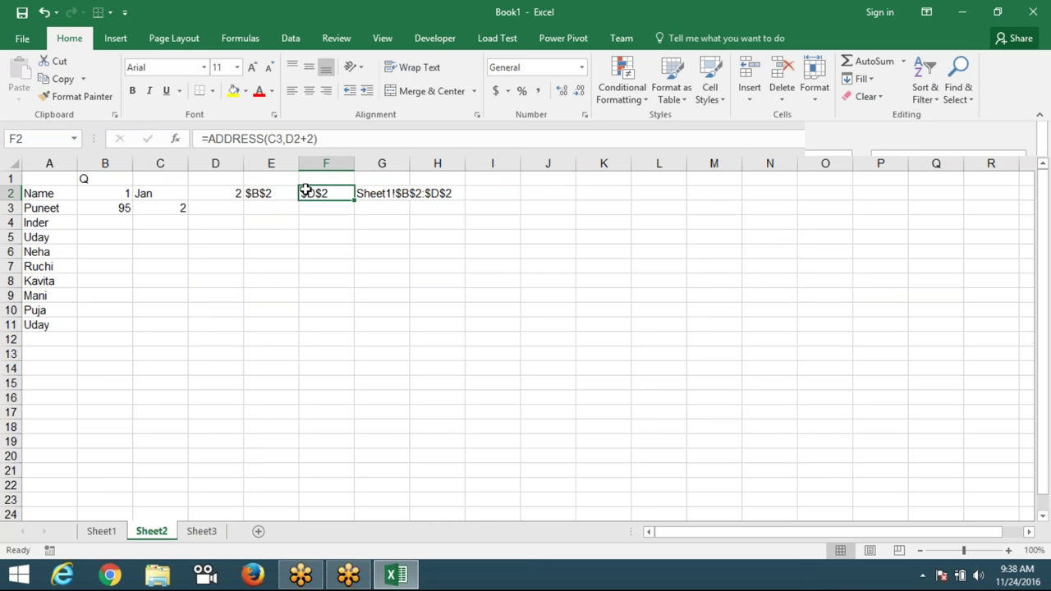
left_click(295, 140)
left_click_drag(285, 139, 311, 138)
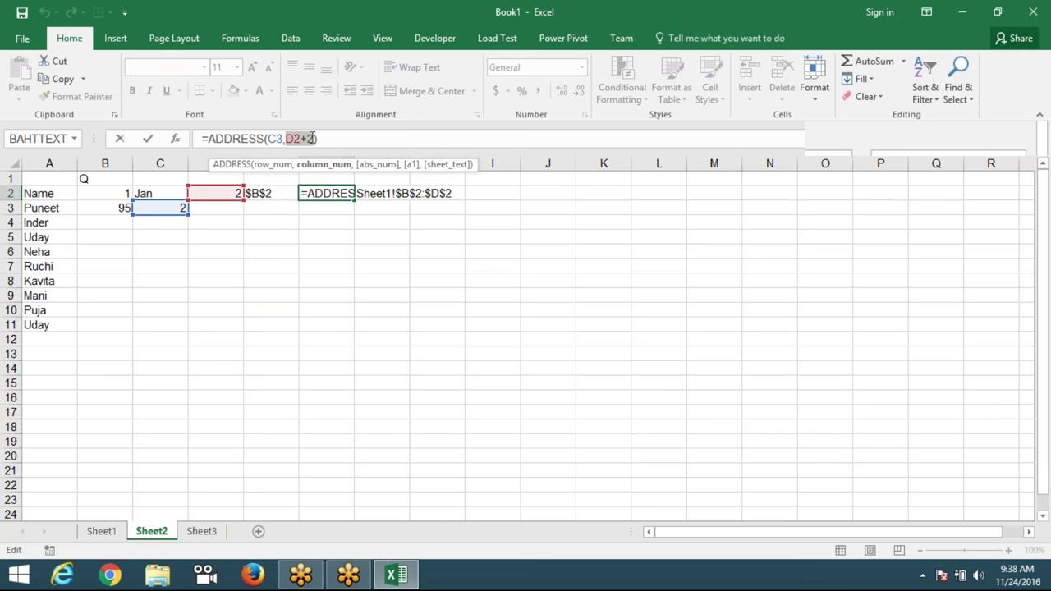
key("Return")
left_click(322, 192)
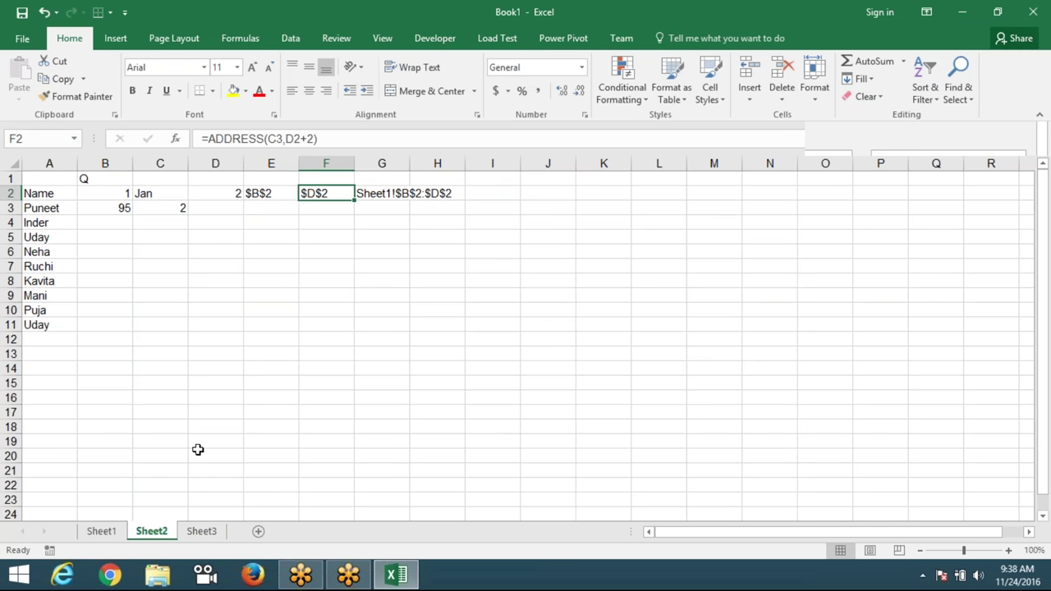
left_click(102, 532)
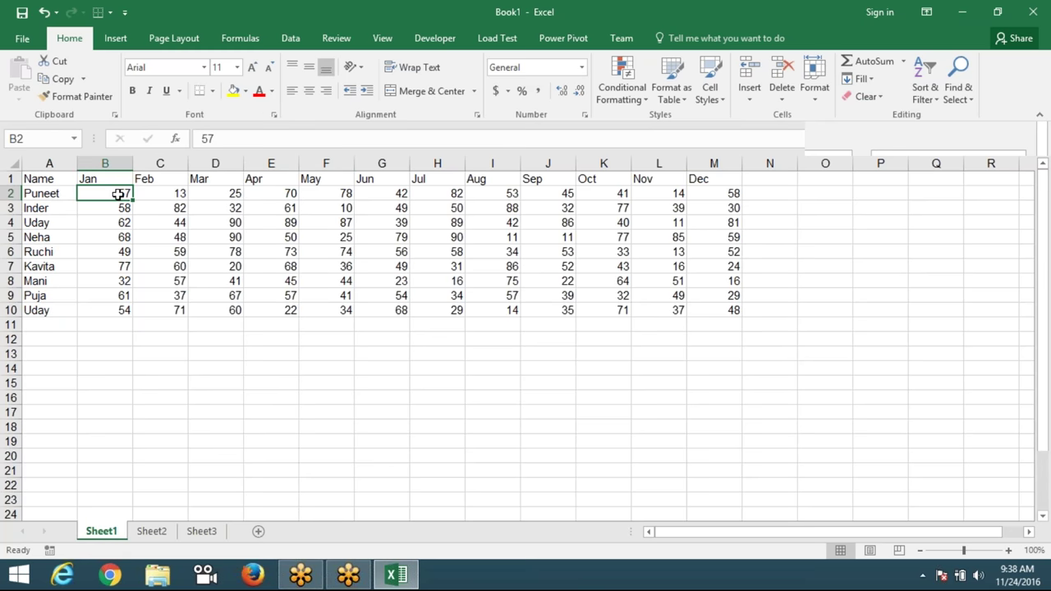
left_click(207, 193)
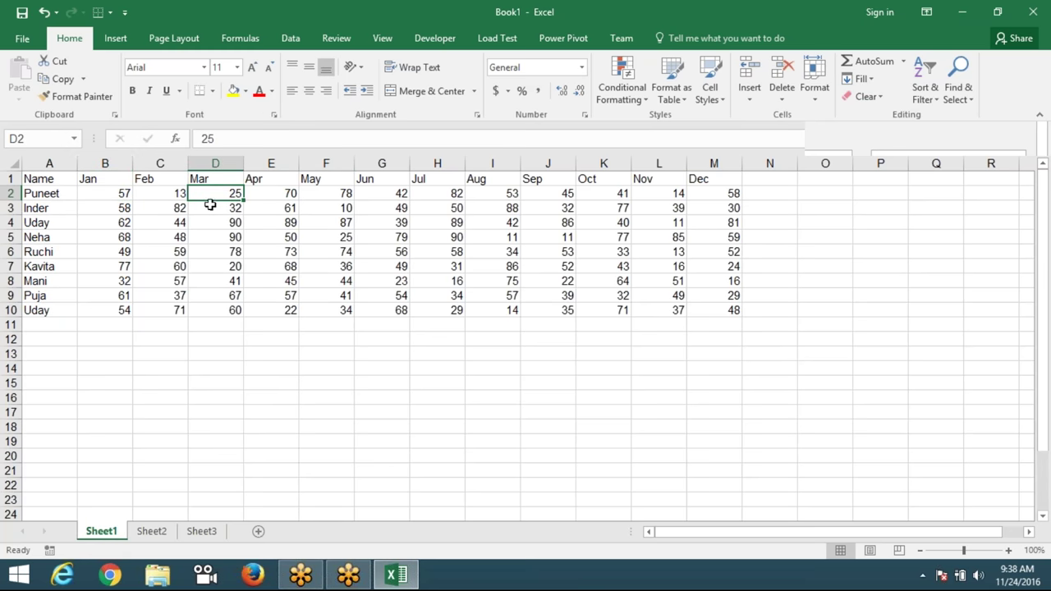
Step: Enter =SUM(Sheet1!B4:D4) in Sheet2's C9 to total Uday's Jan–Mar values
left_click(184, 410)
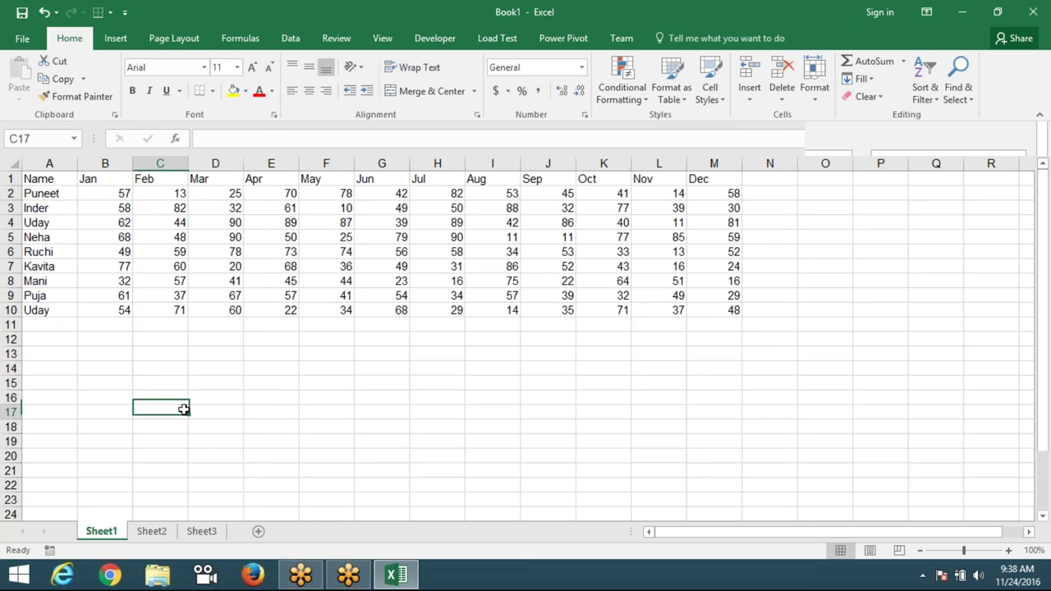
type("=SUM(")
left_click_drag(123, 207, 200, 207)
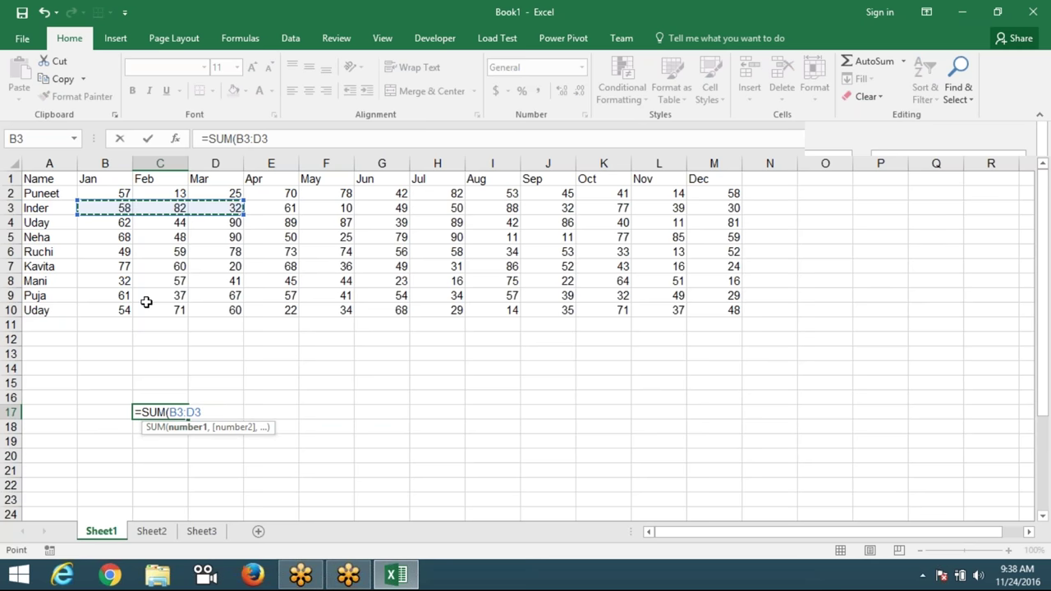
key("Escape")
left_click(153, 532)
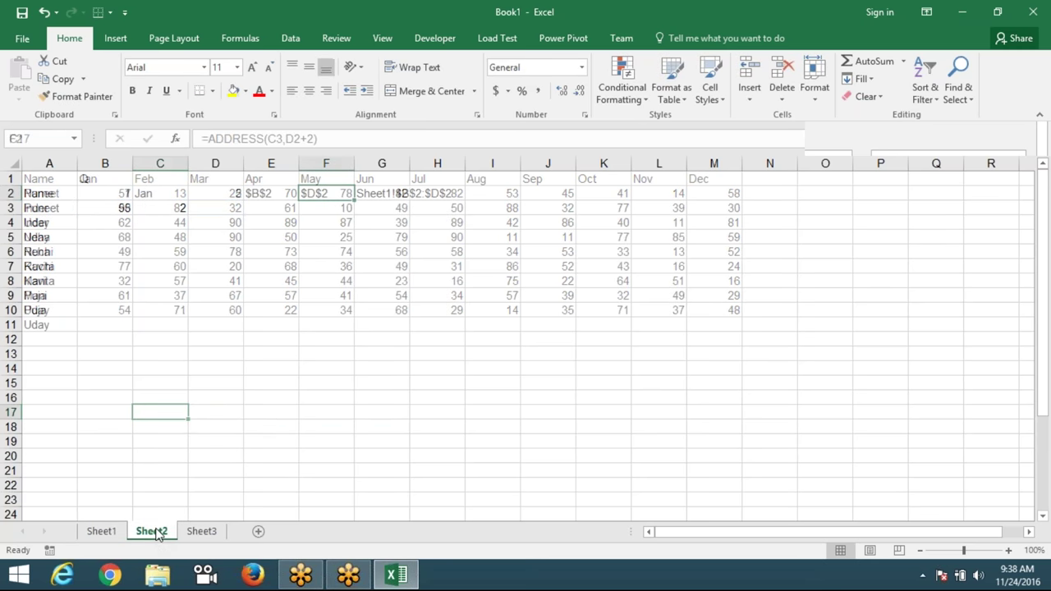
left_click(172, 292)
type("=sum(")
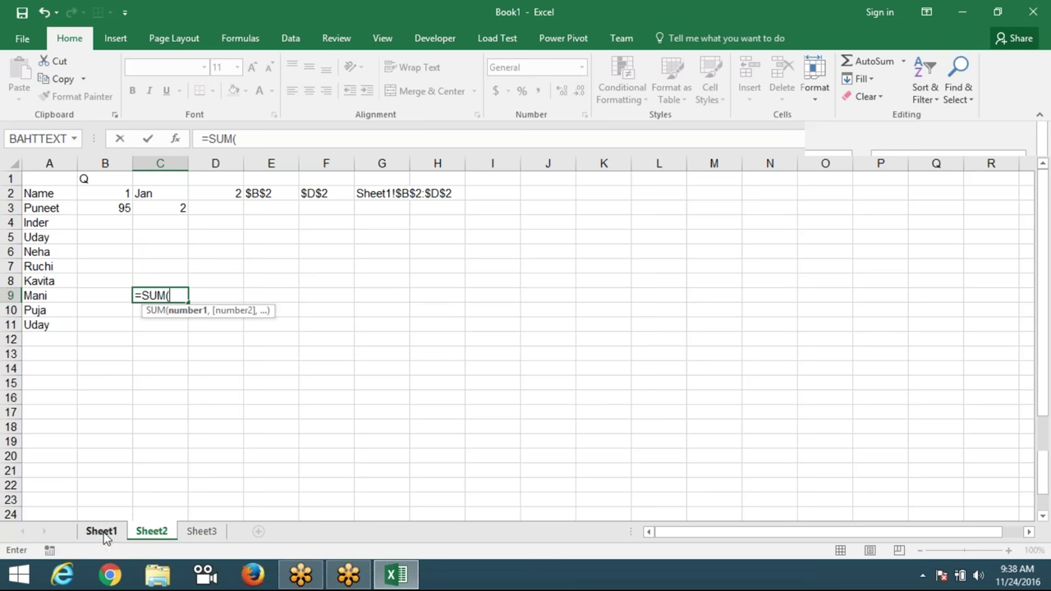
left_click(101, 532)
left_click_drag(114, 223, 201, 222)
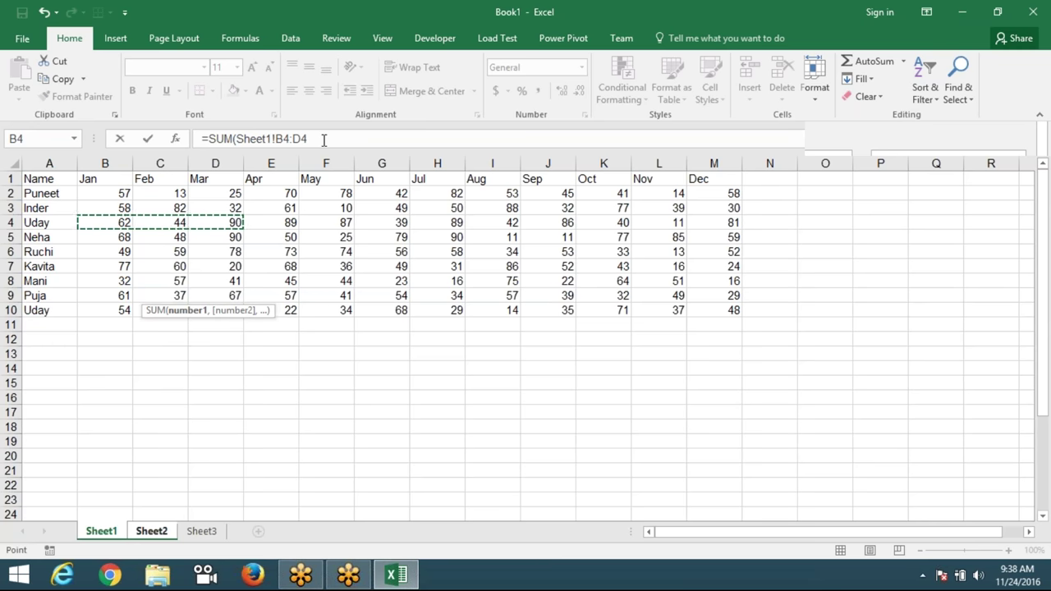
key("Return")
Step: Check G2's range text, then re-commit B3's =SUM(INDIRECT(G2)) showing 95
left_click(367, 192)
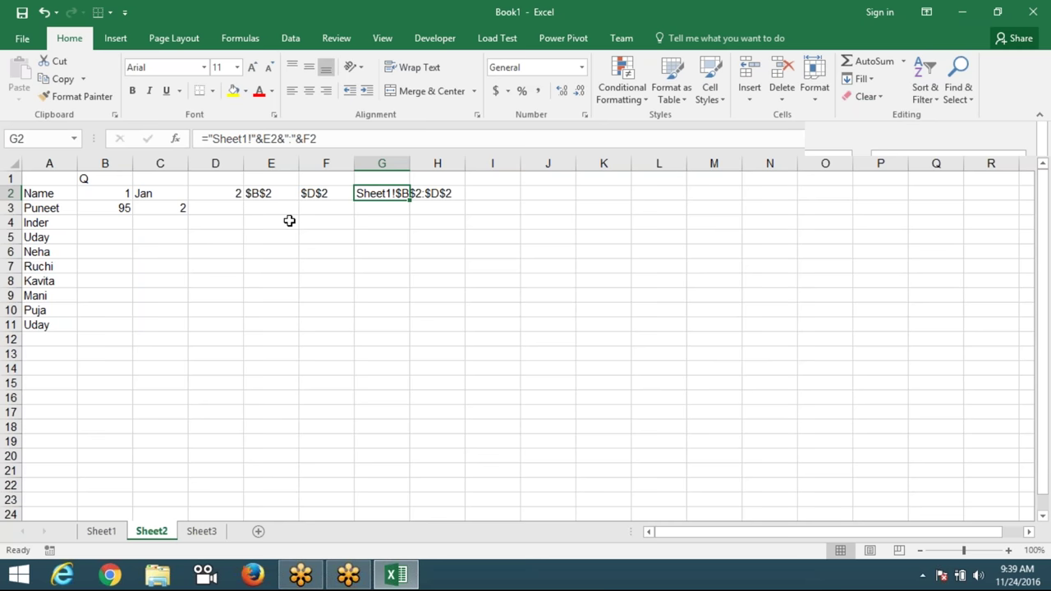
double_click(99, 205)
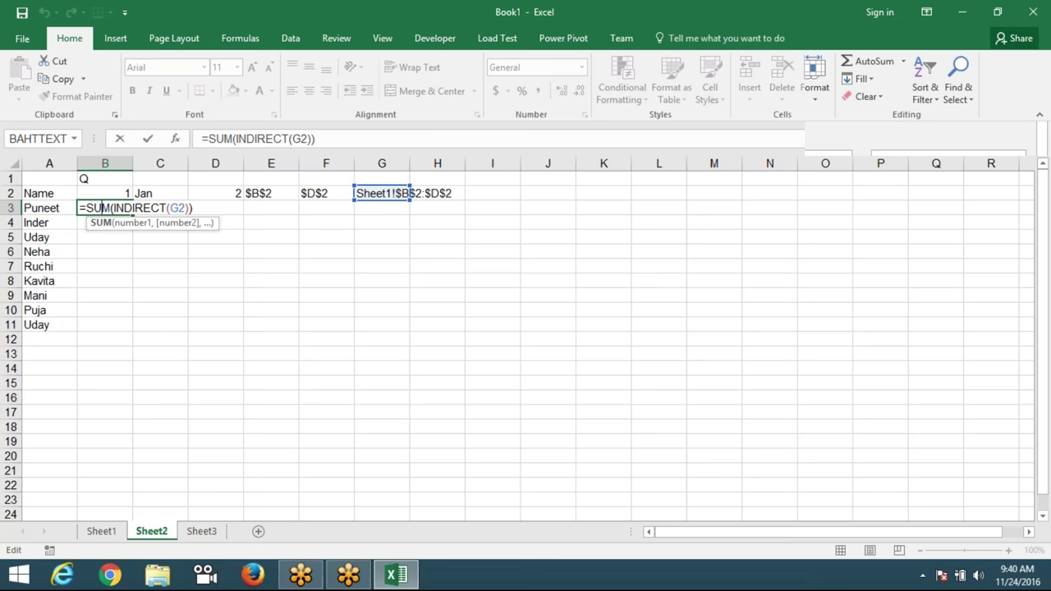
key("Return")
key("Up")
key("Up")
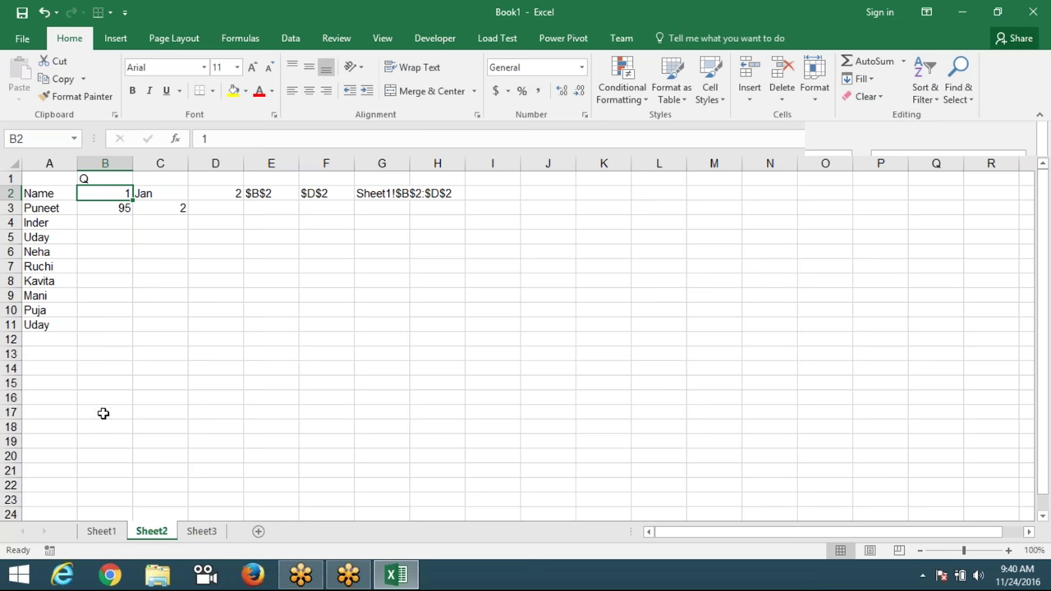
Step: Copy Sheet1's A1:M10 month table and paste it into Sheet3
left_click(103, 531)
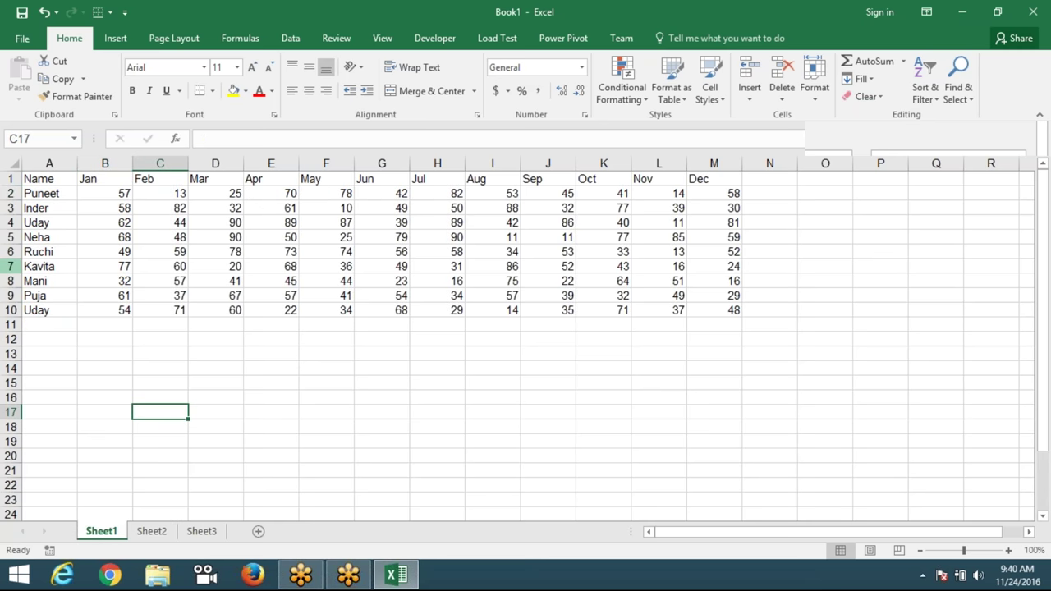
left_click(33, 183)
left_click_drag(33, 183, 685, 325)
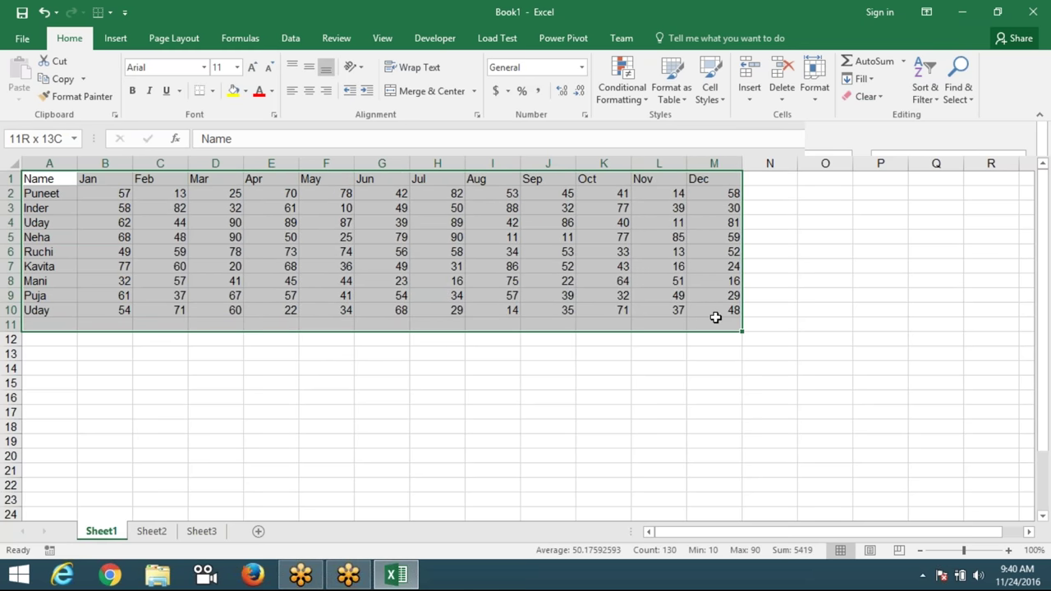
left_click_drag(685, 324, 714, 311)
key("ctrl+c")
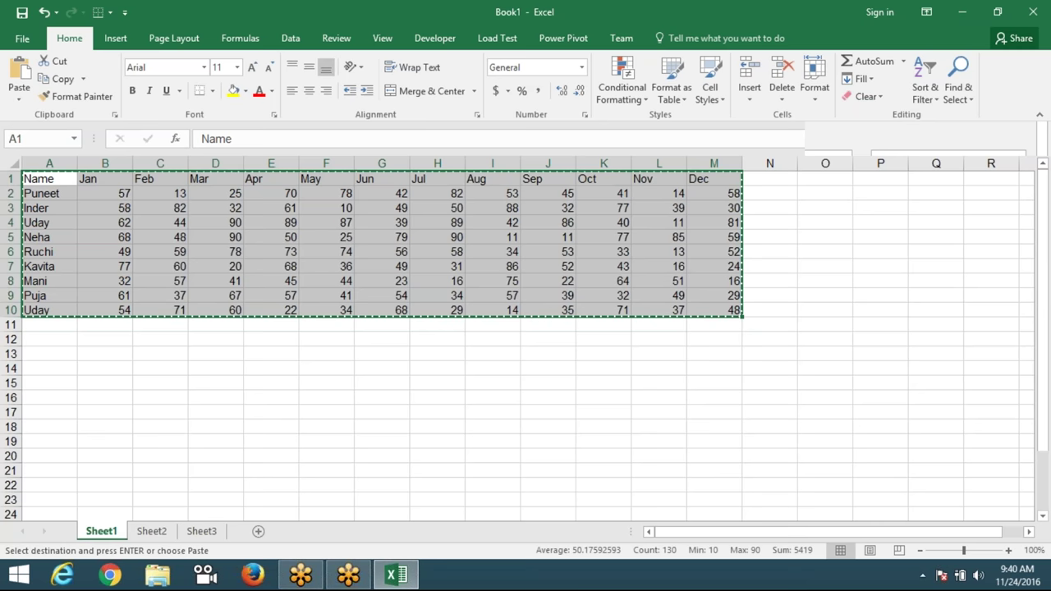
key("ctrl+Page_Down")
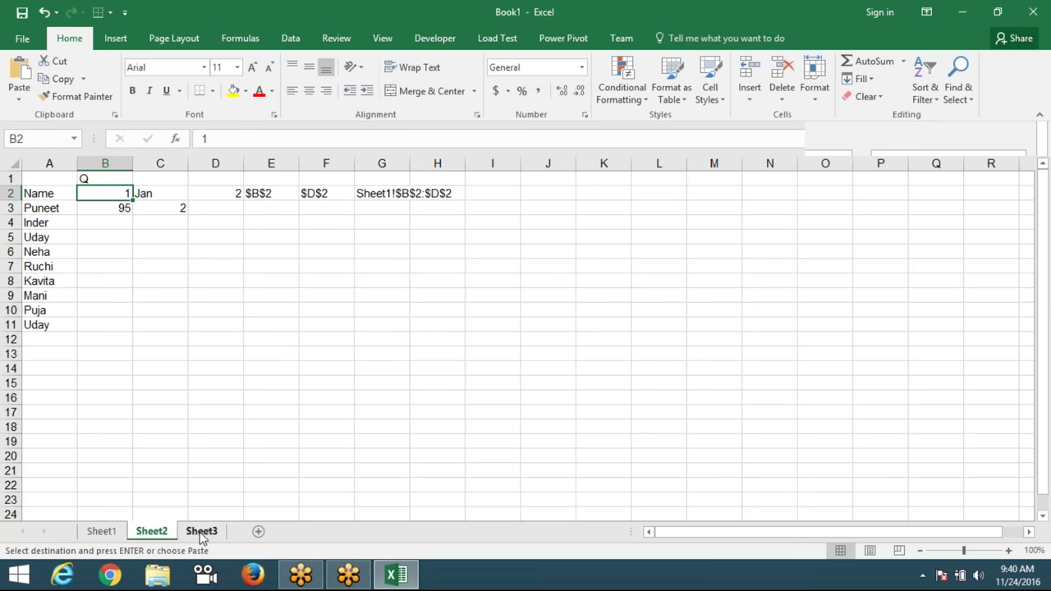
left_click(200, 534)
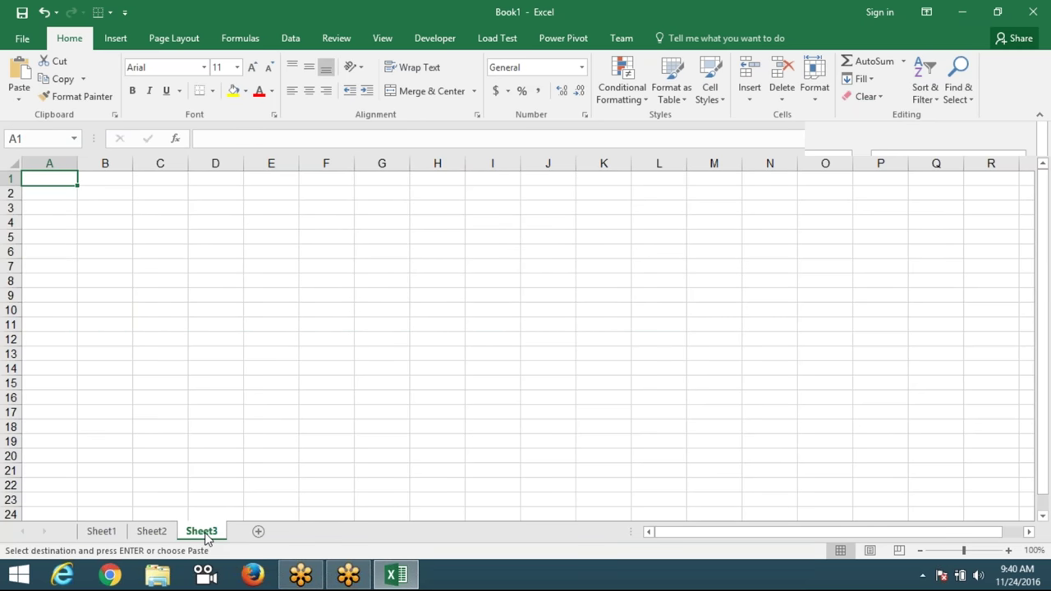
key("ctrl+v")
Step: Fill the name list down column A to row 181
left_click(61, 312)
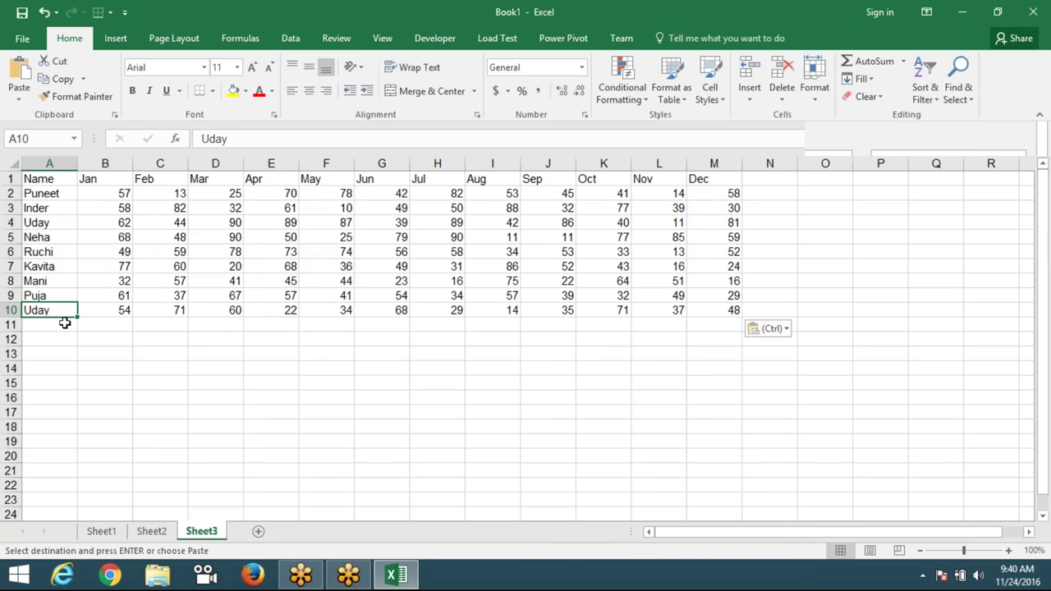
left_click_drag(78, 316, 86, 525)
key("ctrl+Home")
key("Right")
key("Down")
Step: Fill B2:M181 with =RANDBETWEEN(10,90) scores across Jan–Dec
type("=ra")
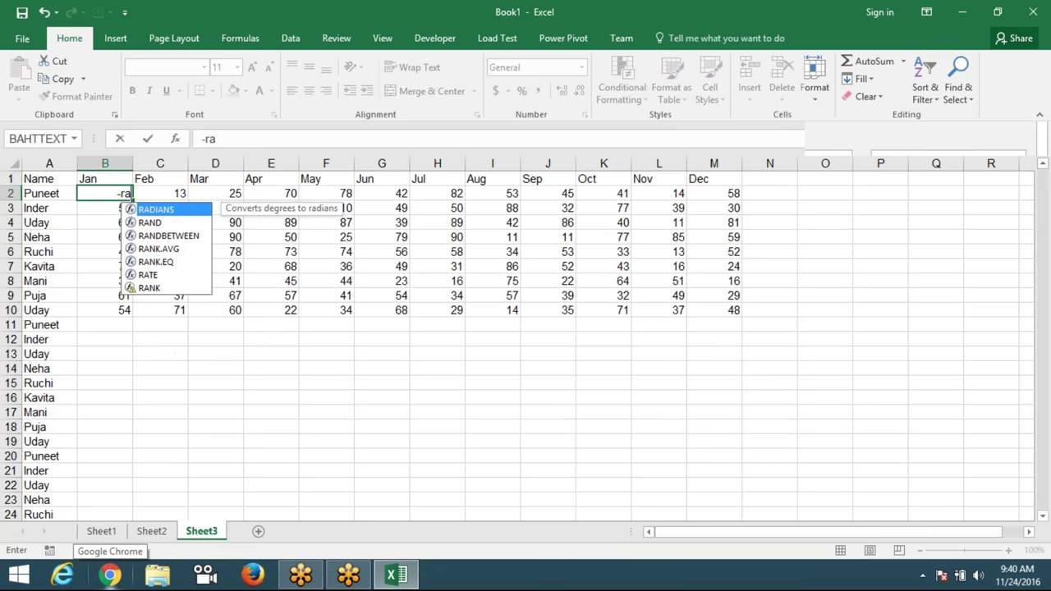
key("BackSpace")
key("BackSpace")
key("BackSpace")
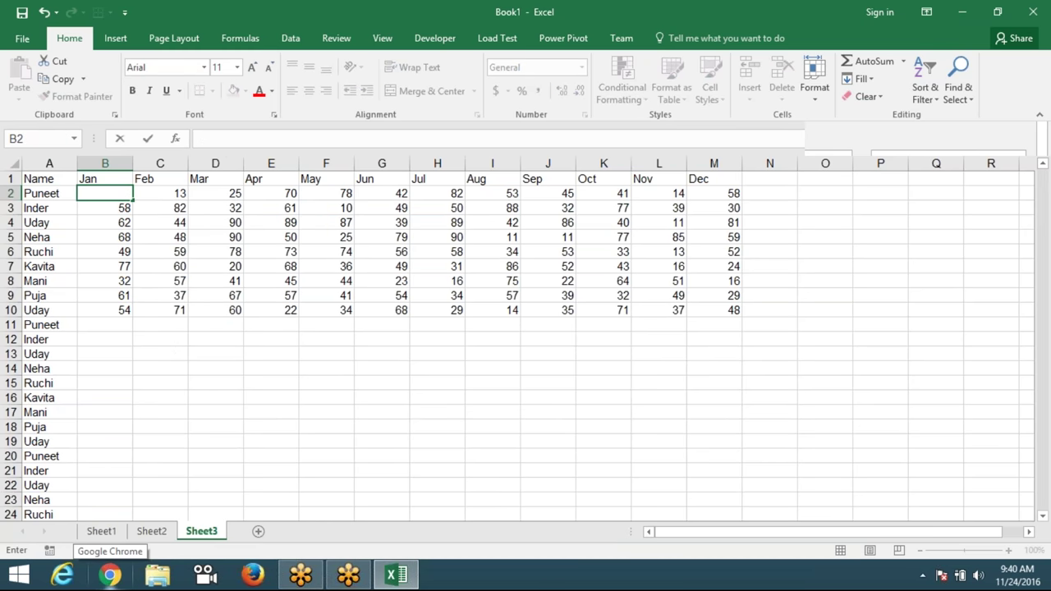
type("=ra")
key("Down")
key("Down")
key("Tab")
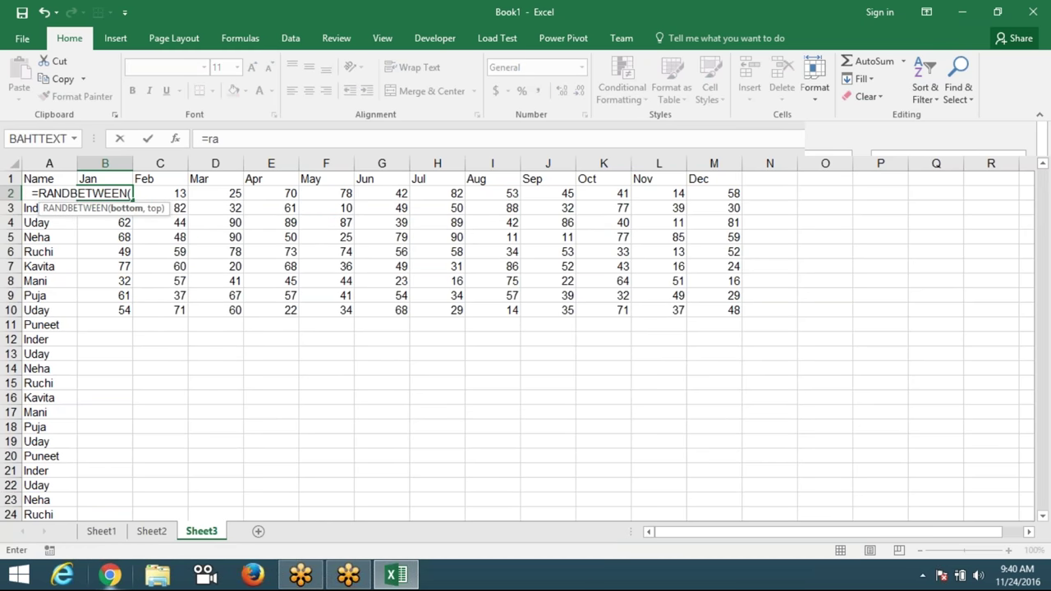
type("10,90")
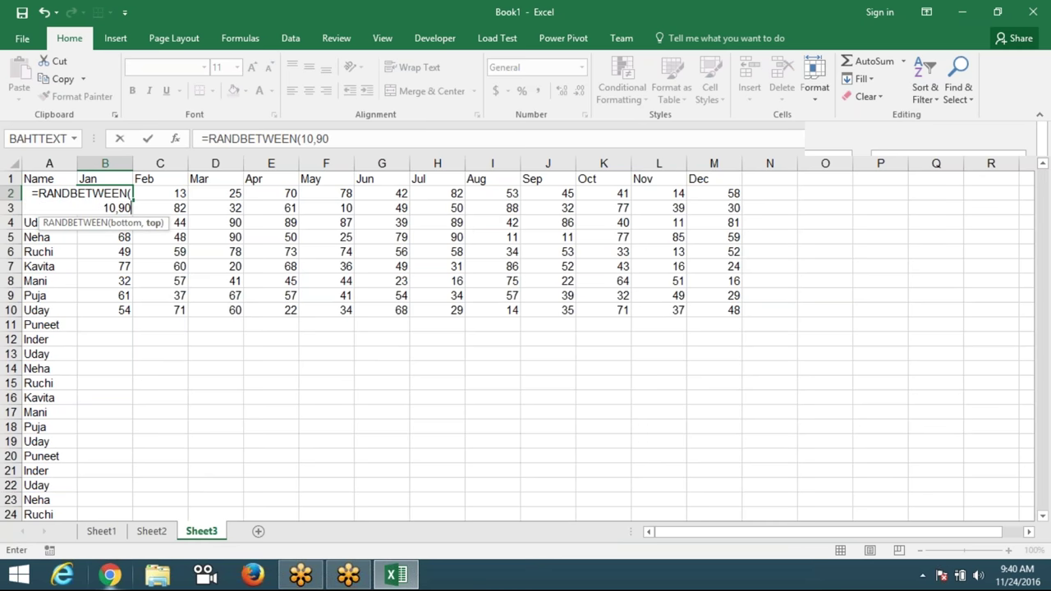
key("Return")
left_click(105, 193)
left_click_drag(106, 193, 714, 193)
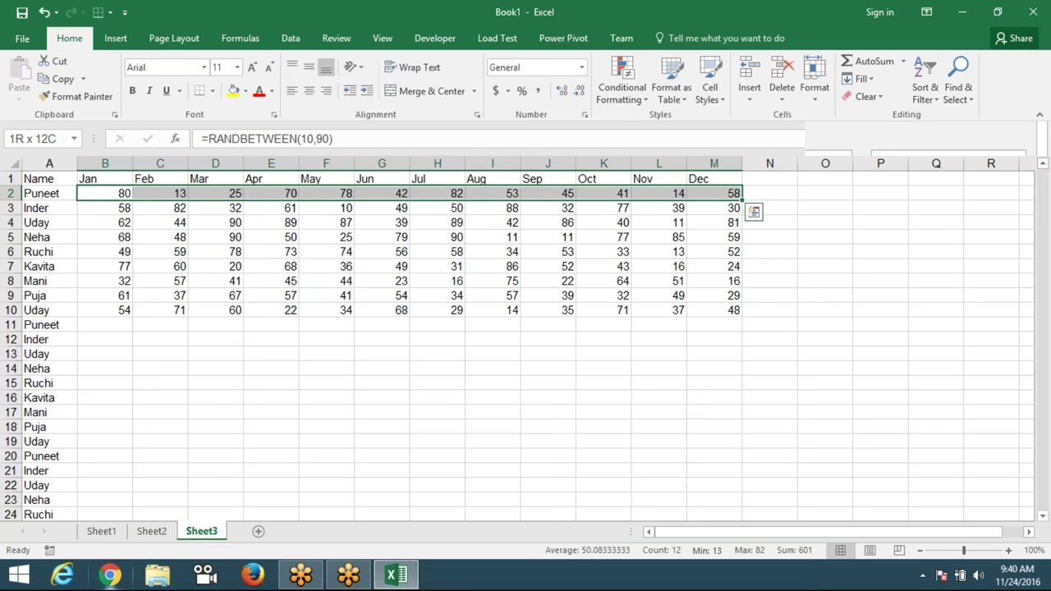
key("F9")
key("F9")
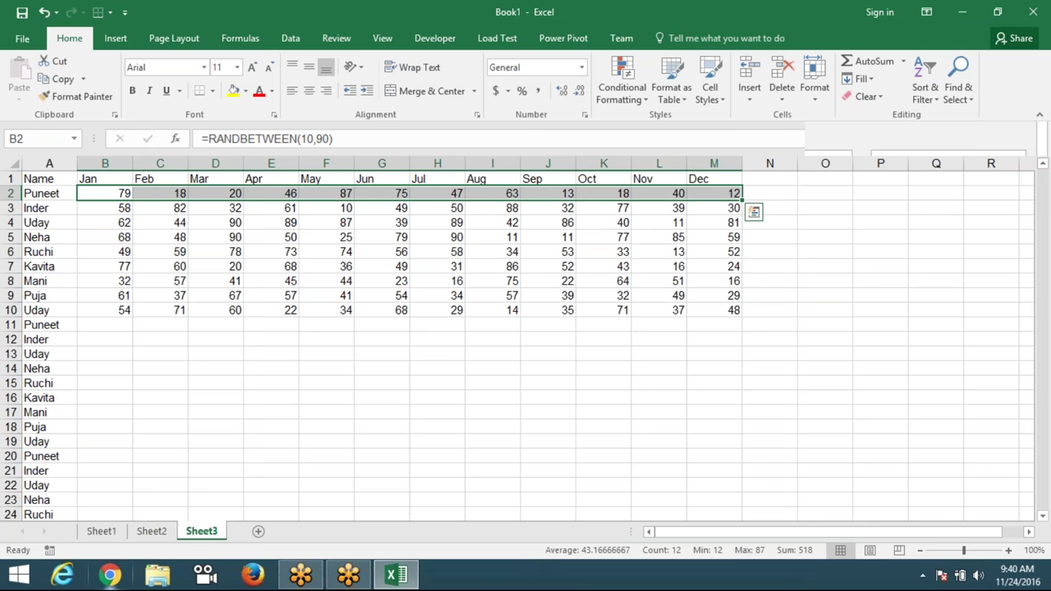
key("ctrl+shift+Down")
mouse_move(714, 311)
left_mouse_down()
mouse_move(743, 523)
mouse_move(742, 302)
left_mouse_up()
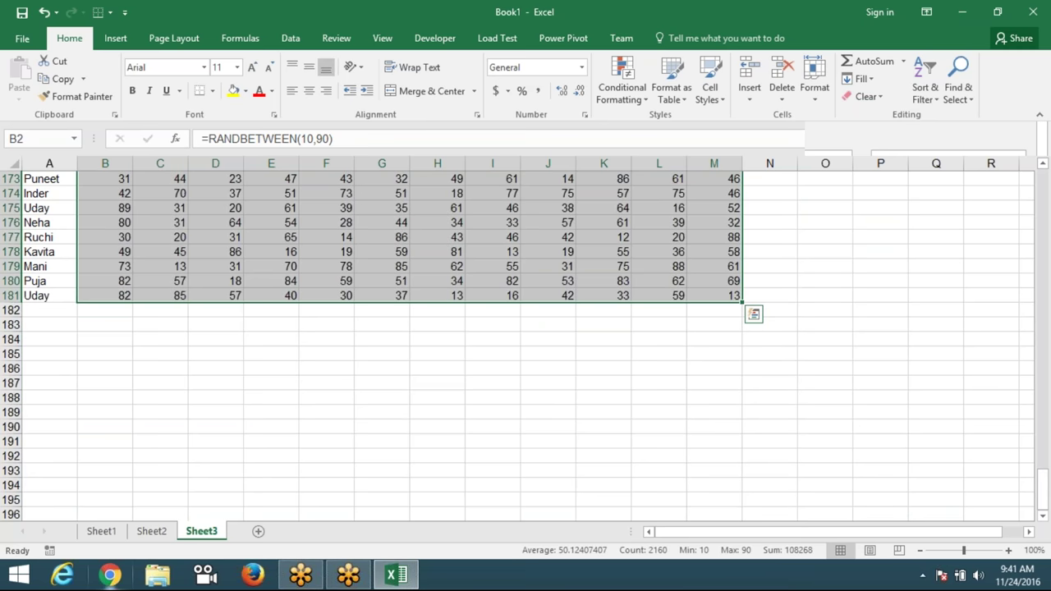
Step: Replace Sheet3's random-number formulas with fixed values
key("ctrl+c")
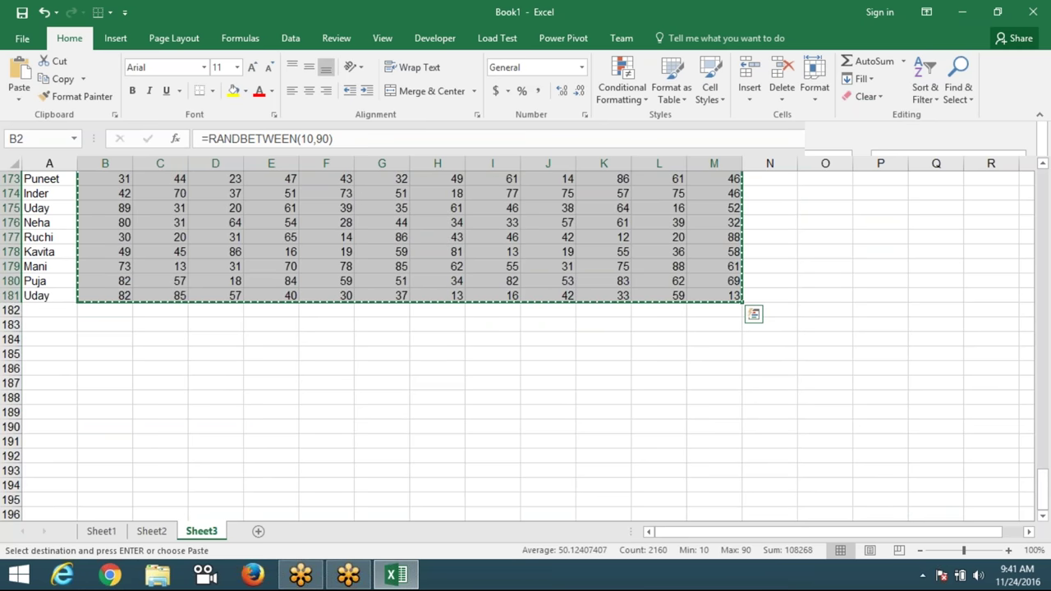
left_click(16, 99)
left_click(19, 204)
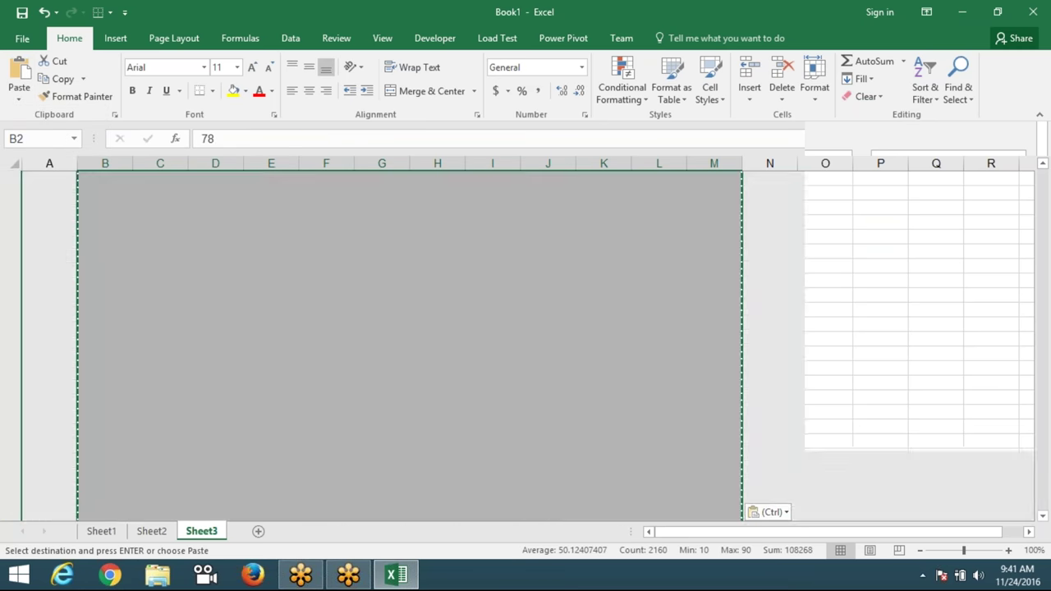
key("Escape")
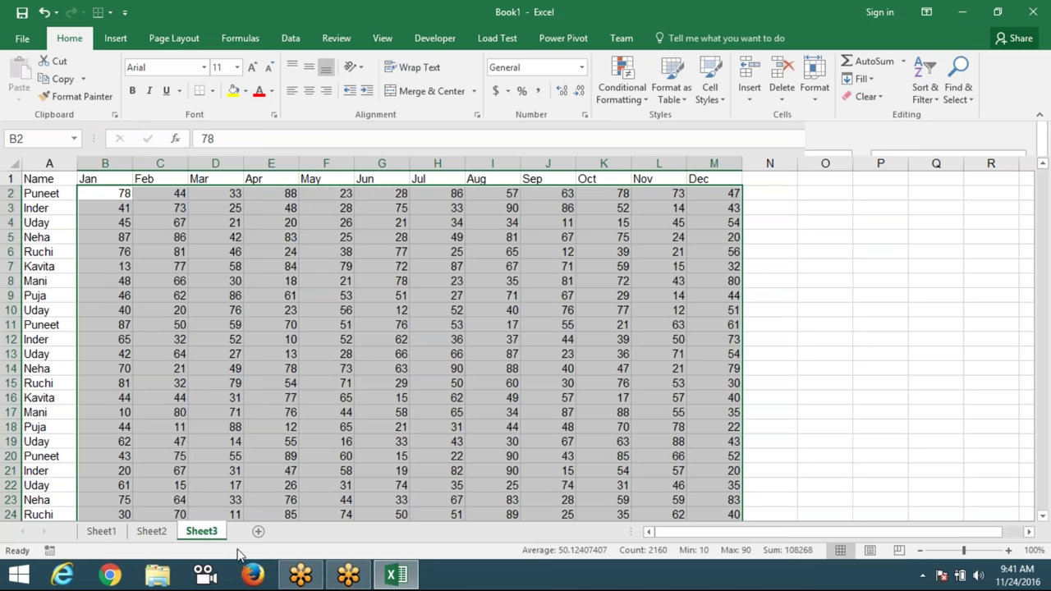
Step: Copy the names Puneet through Uday from Sheet2 into column A of a new Sheet4
left_click(109, 536)
left_click(148, 533)
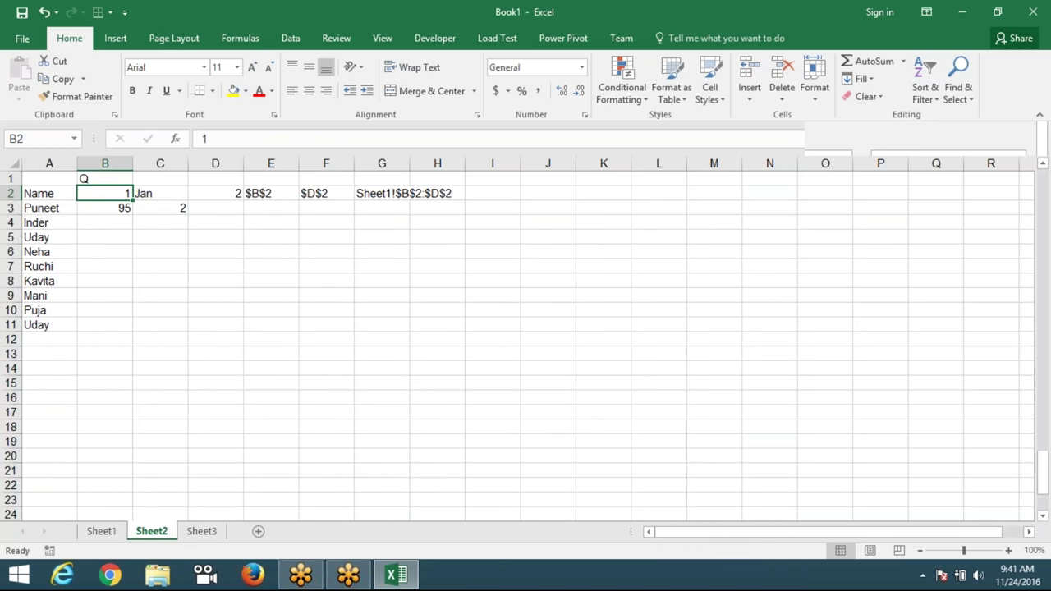
left_click_drag(51, 197, 49, 325)
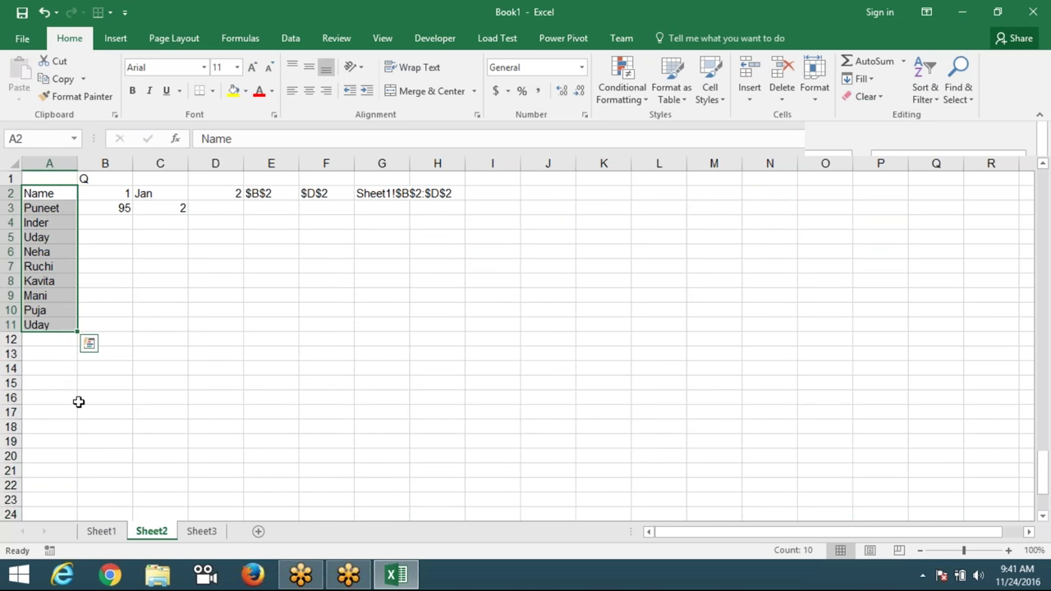
key("ctrl+c")
left_click(211, 535)
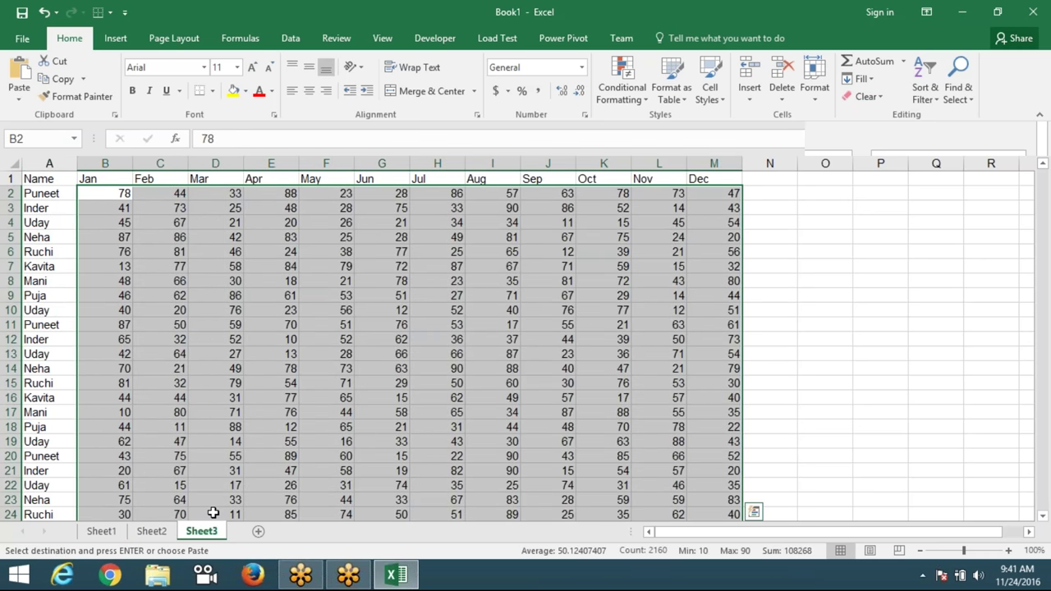
left_click(258, 532)
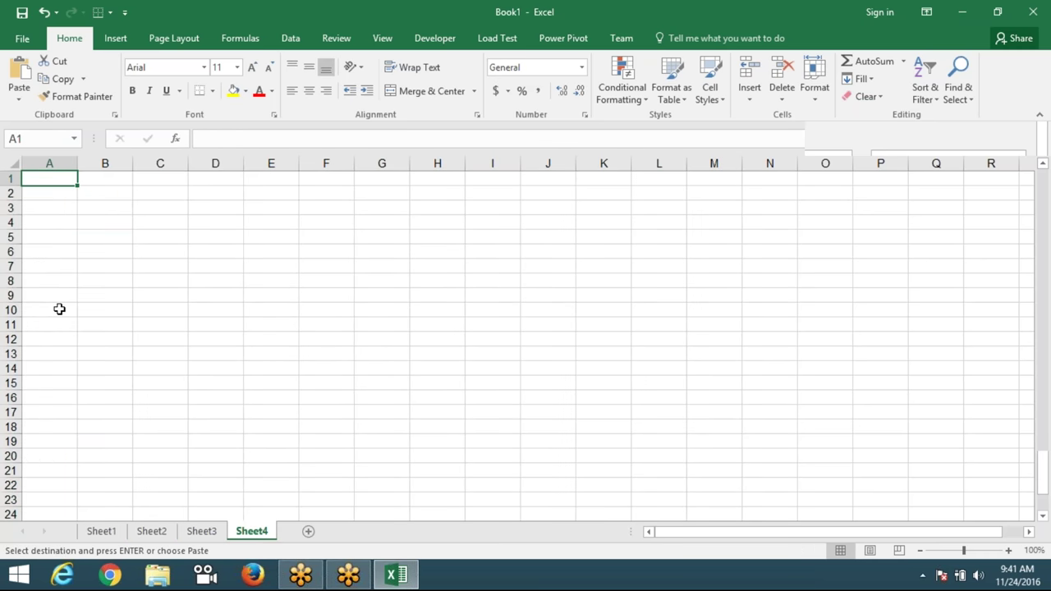
key("ctrl+v")
left_click(97, 177)
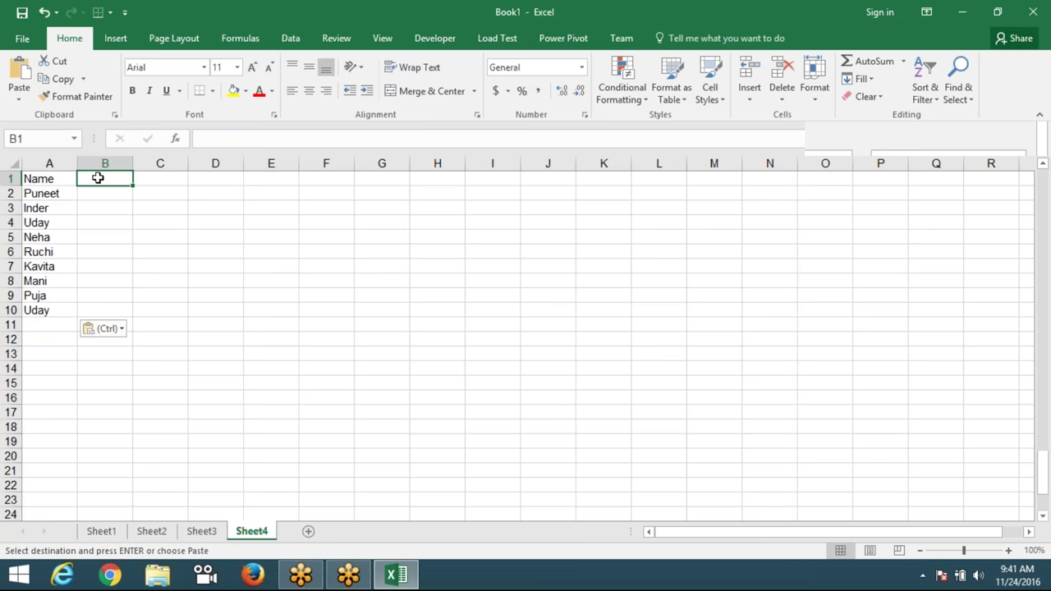
Step: Enter the header Jan in Sheet4's B1
type("Jan")
key("Return")
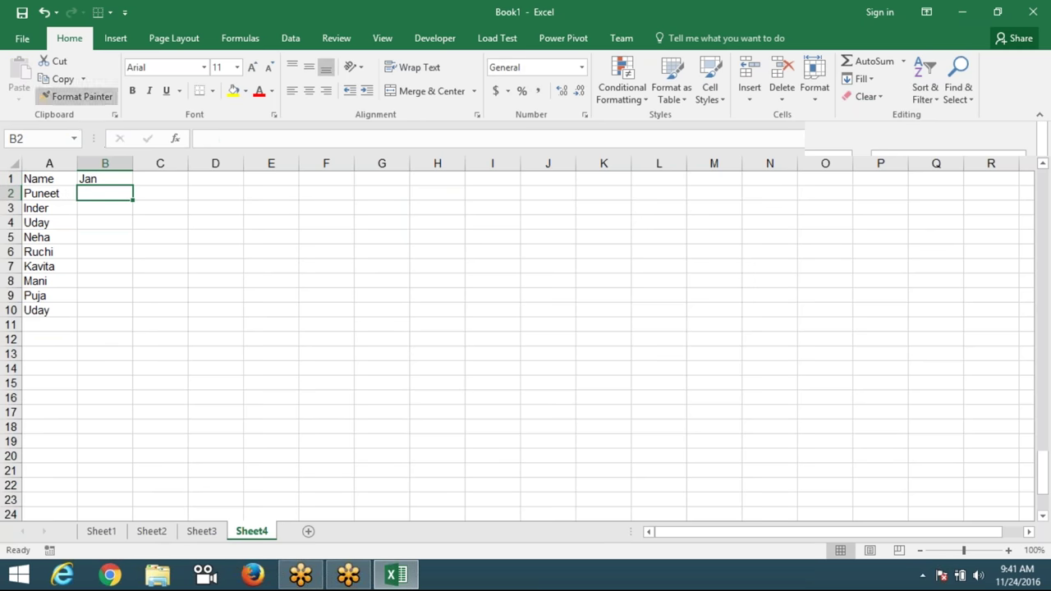
left_click(203, 531)
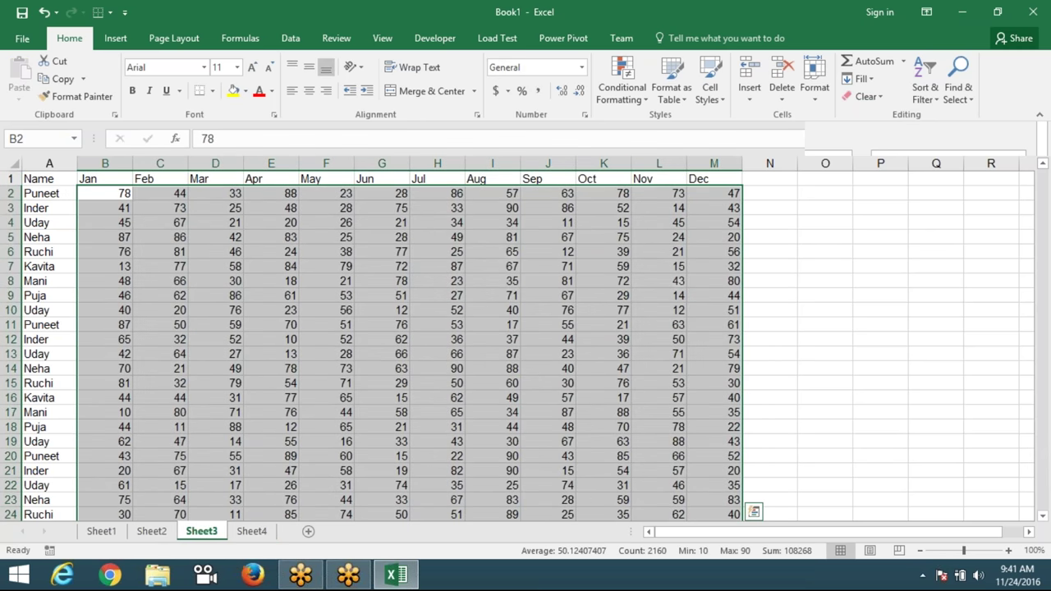
left_click(107, 207)
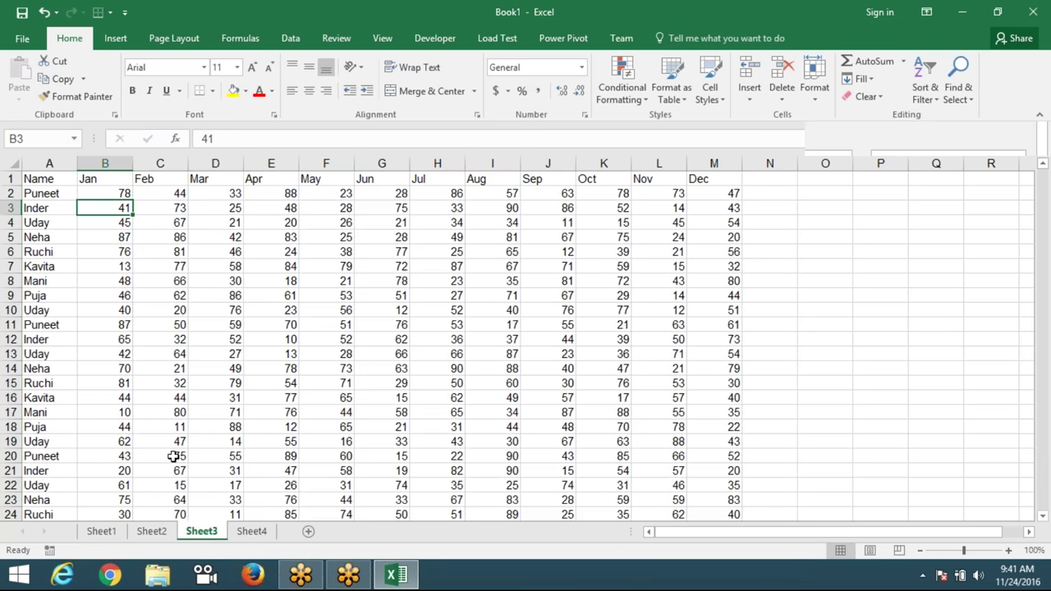
left_click(252, 532)
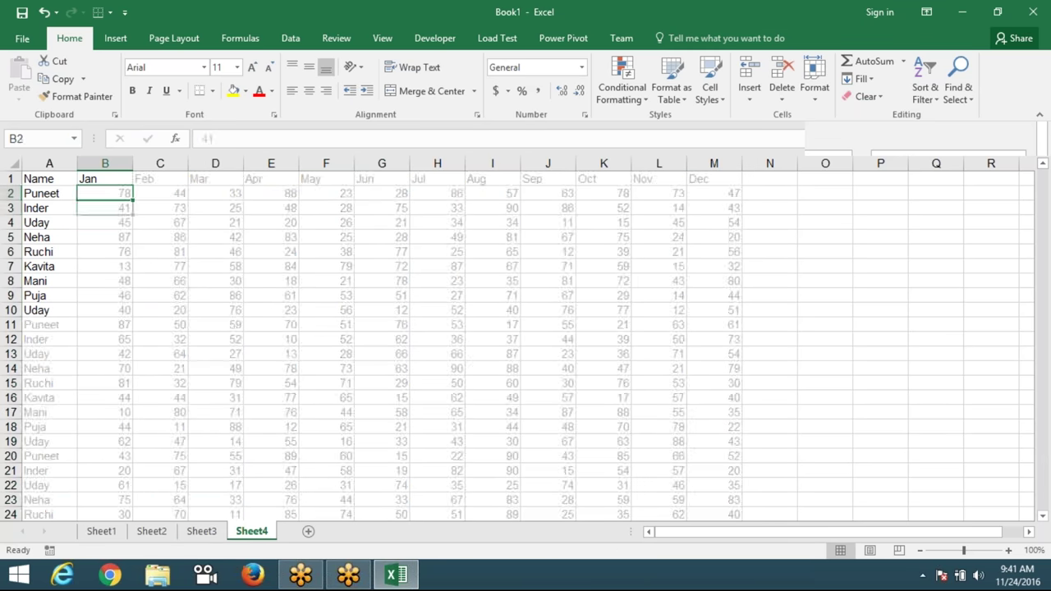
Step: Start a SUMIF in B2 with Sheet3's column A as the criteria range
type("=sum(")
key("BackSpace")
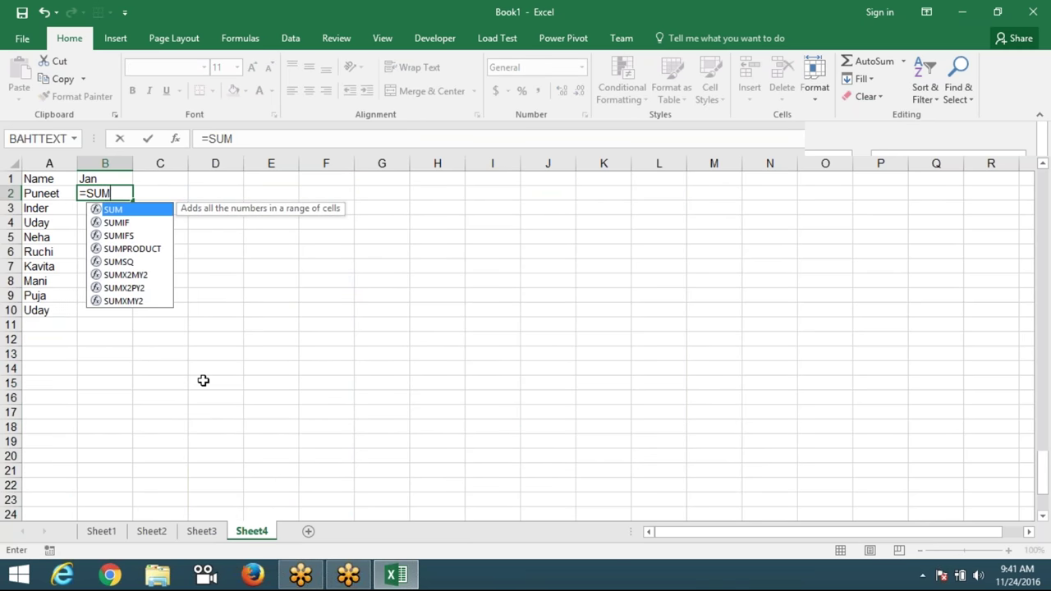
type("IF('")
key("BackSpace")
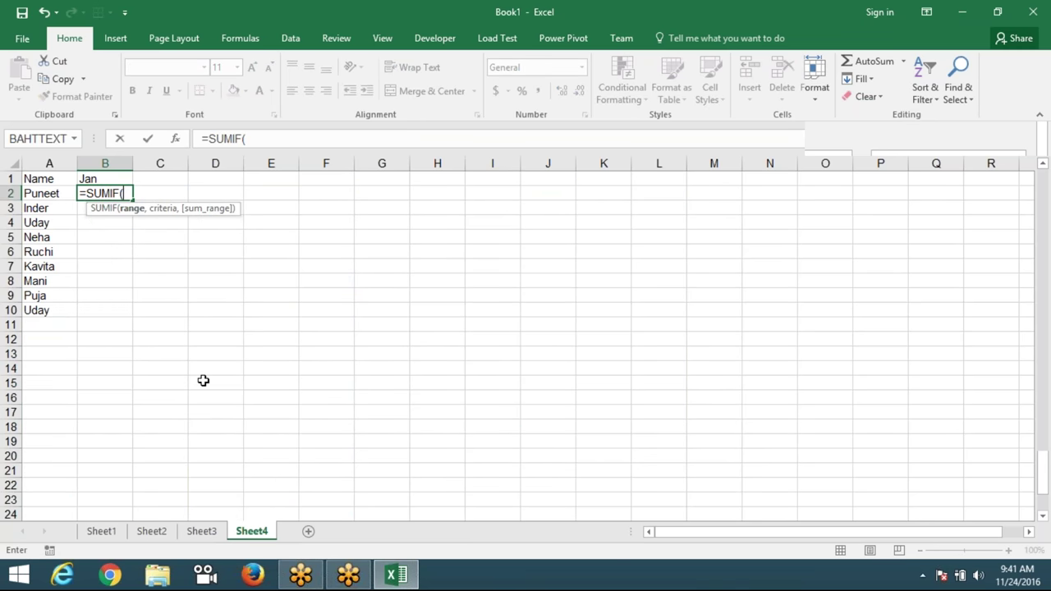
key("Left")
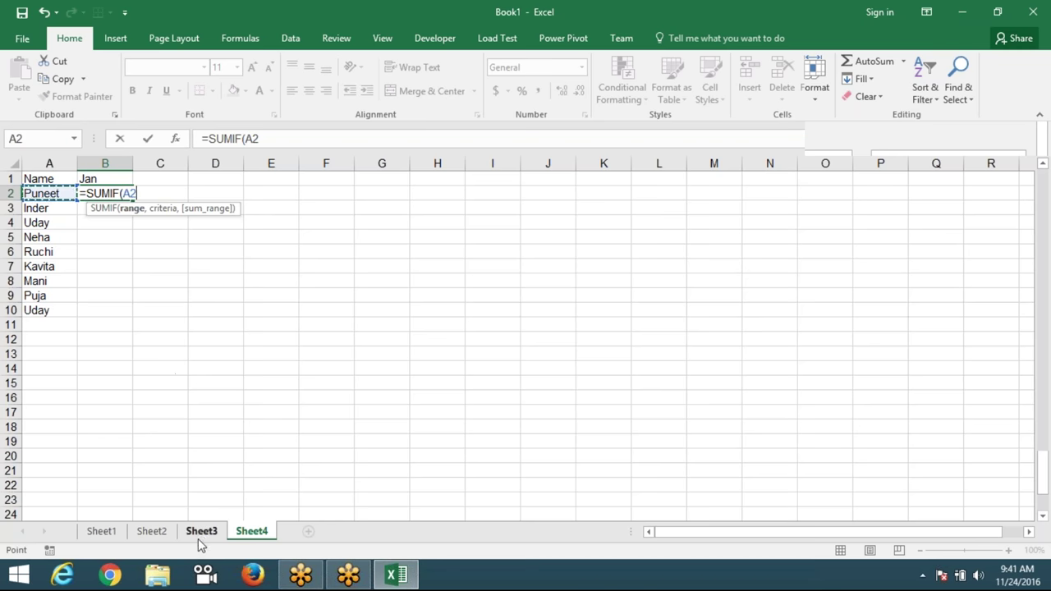
left_click(201, 531)
left_click(51, 172)
left_click(49, 164)
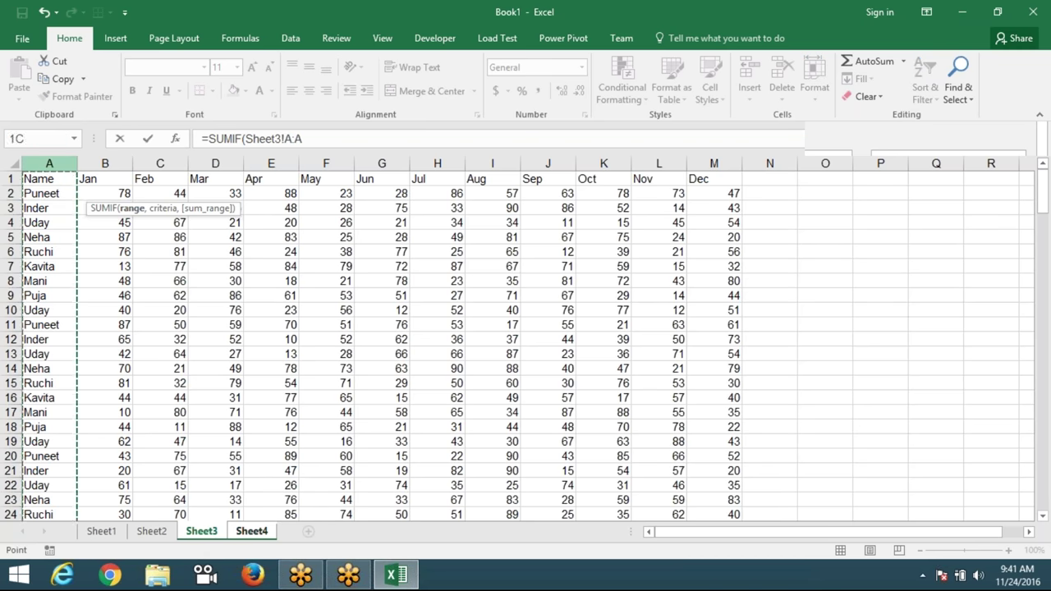
type(",")
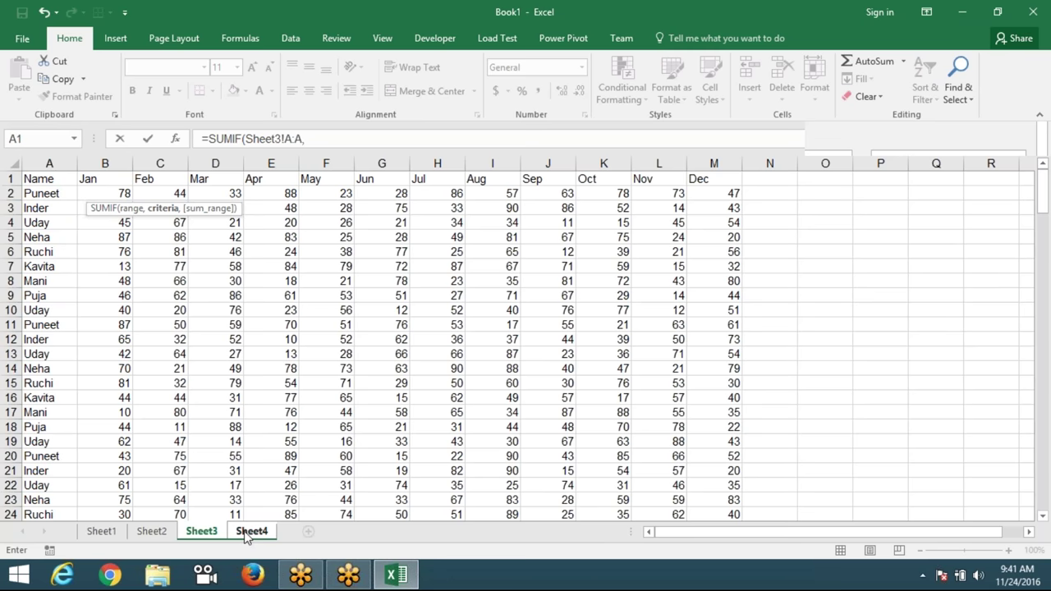
Step: Finish the SUMIF with A2 as criterion and Sheet3!B:B as sum range, giving 1058
left_click(251, 531)
left_click(47, 195)
type(",")
left_click(209, 534)
left_click(100, 164)
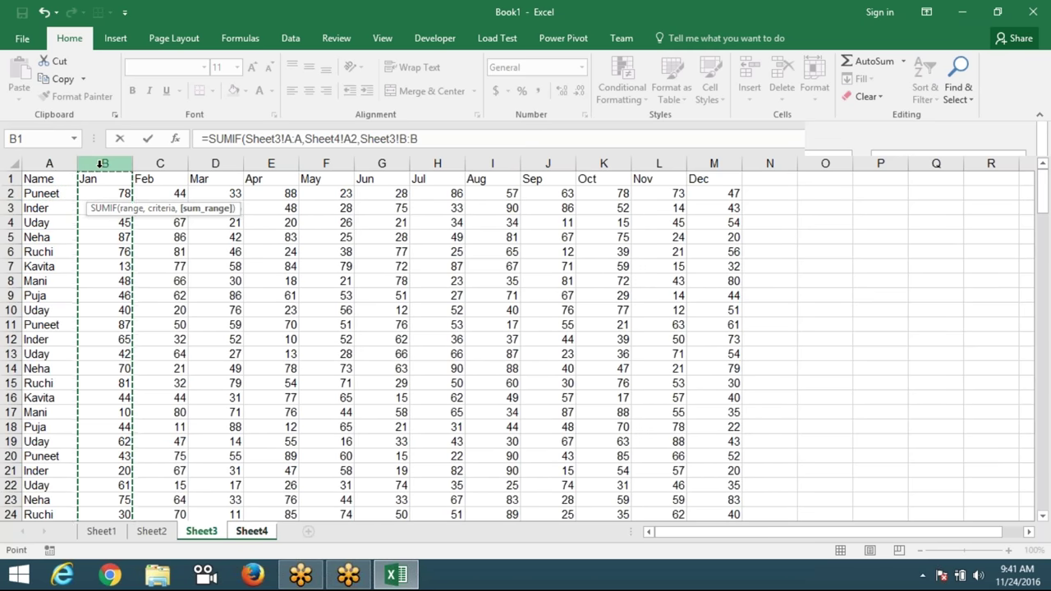
key("Return")
key("Up")
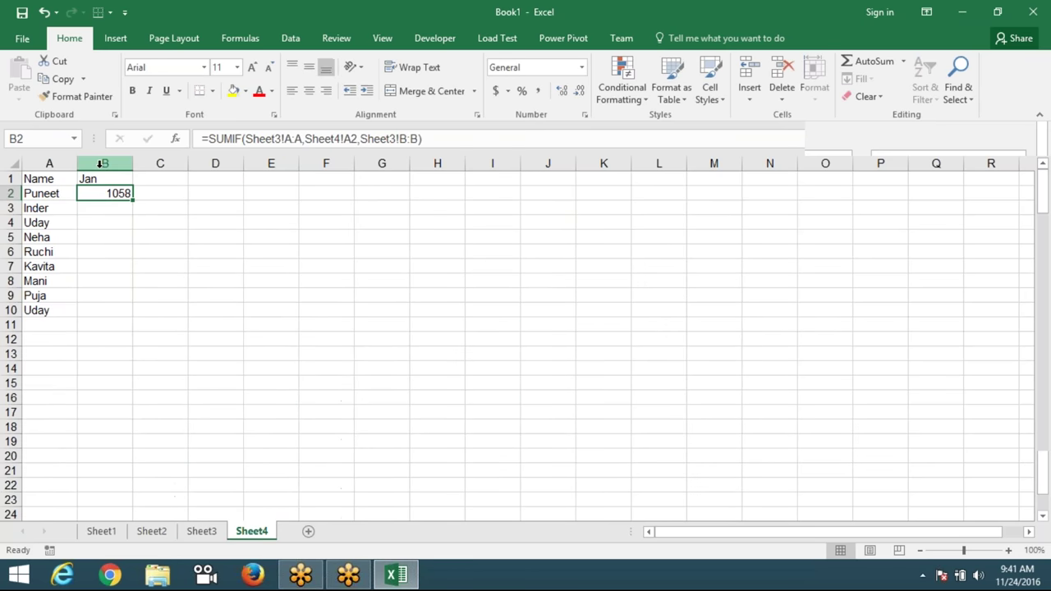
Step: Change the B1 header to Feb and open B2's SUMIF formula for editing
key("Up")
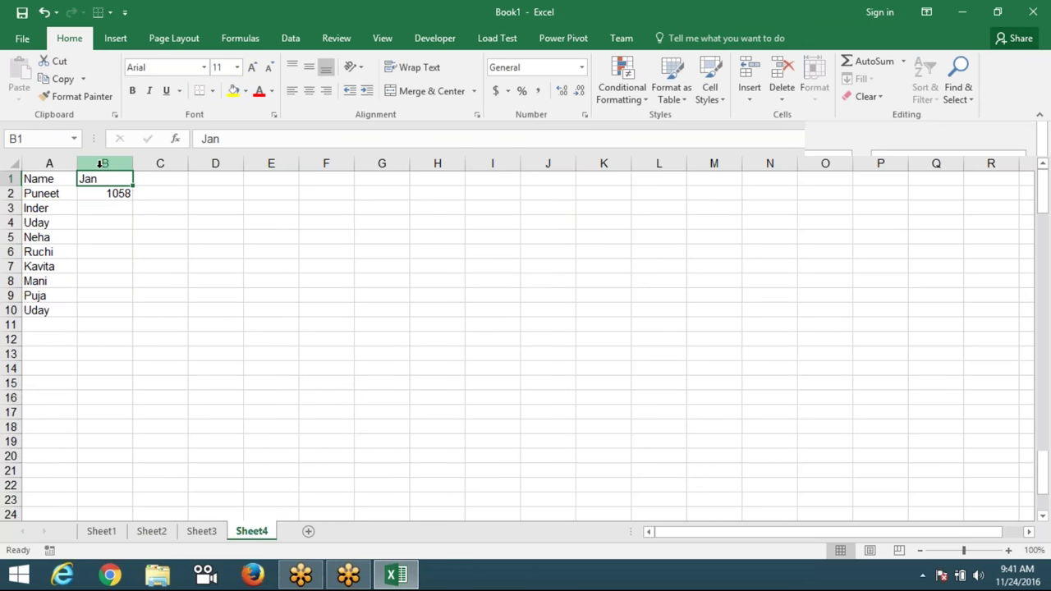
type("Feb")
key("Return")
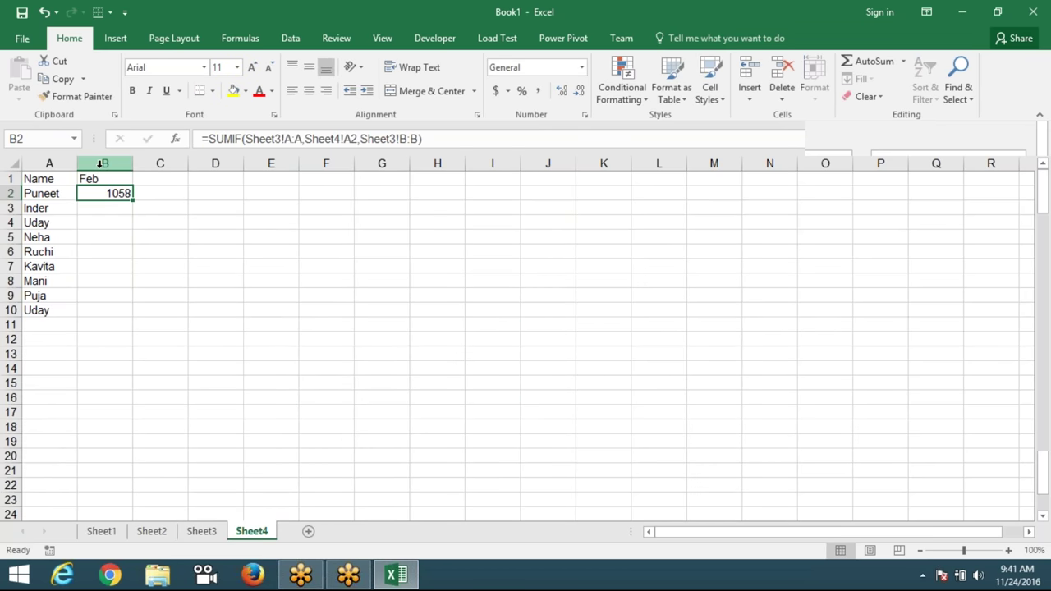
left_click(404, 138)
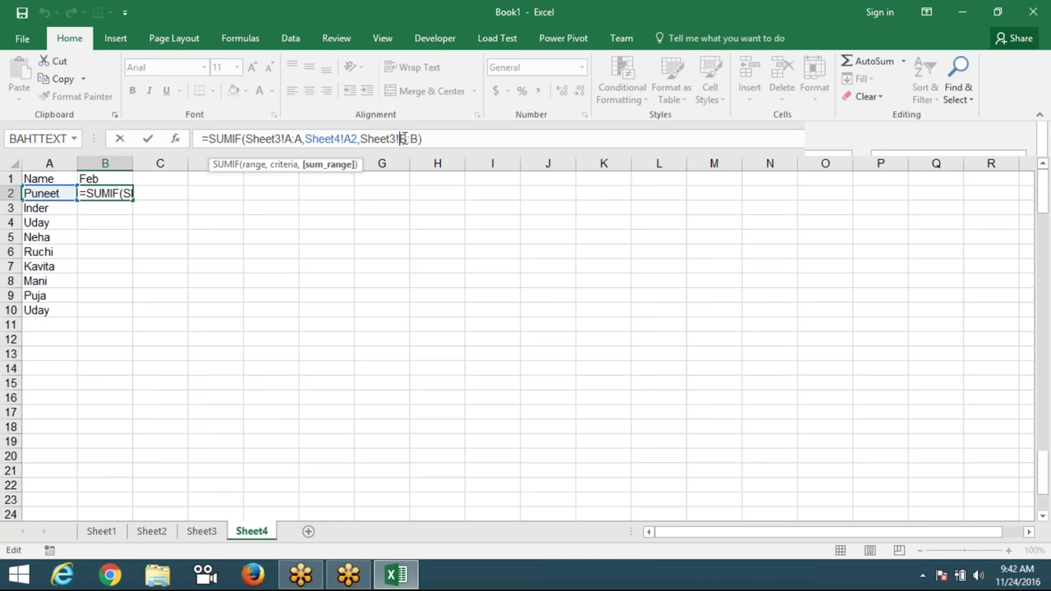
Step: Leave B2 unchanged and enter =MATCH(B1,Sheet3!1:1,0) in C1, returning 3
left_click(399, 140)
key("Return")
key("Up")
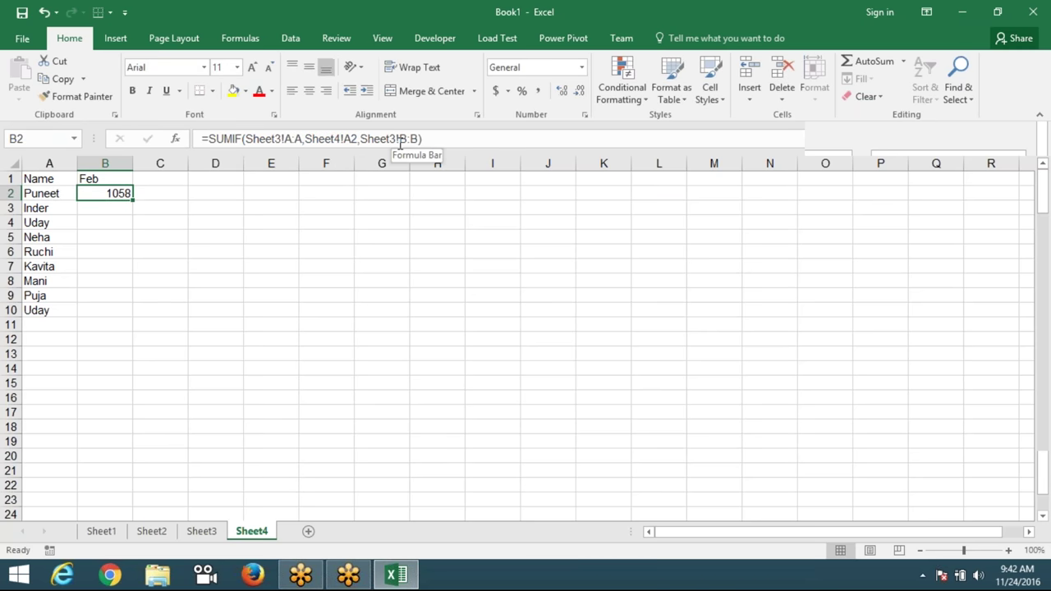
key("Right")
key("Up")
type("=mat")
key("Tab")
key("Left")
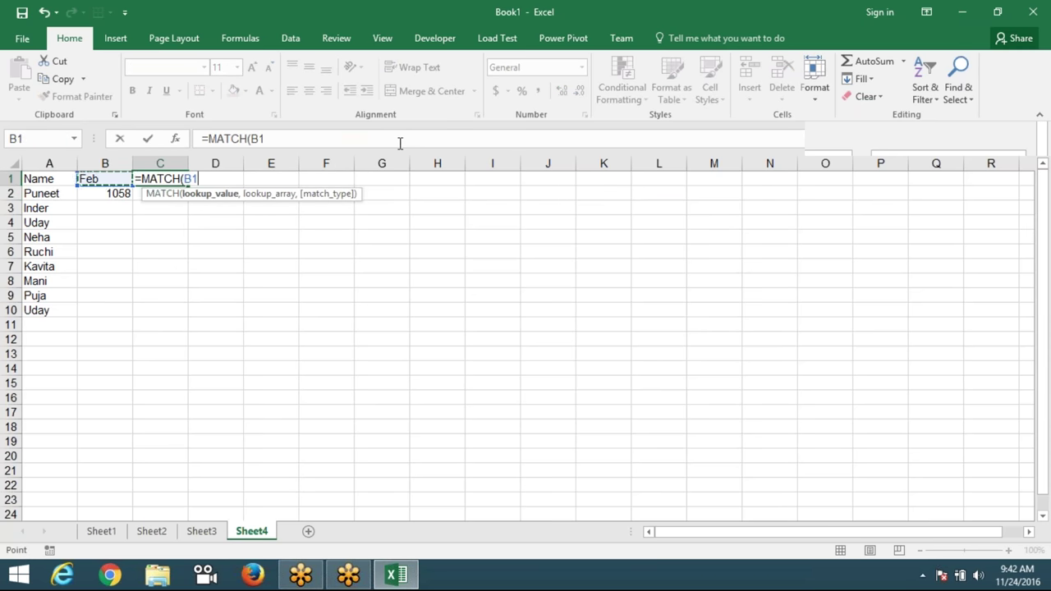
type(",")
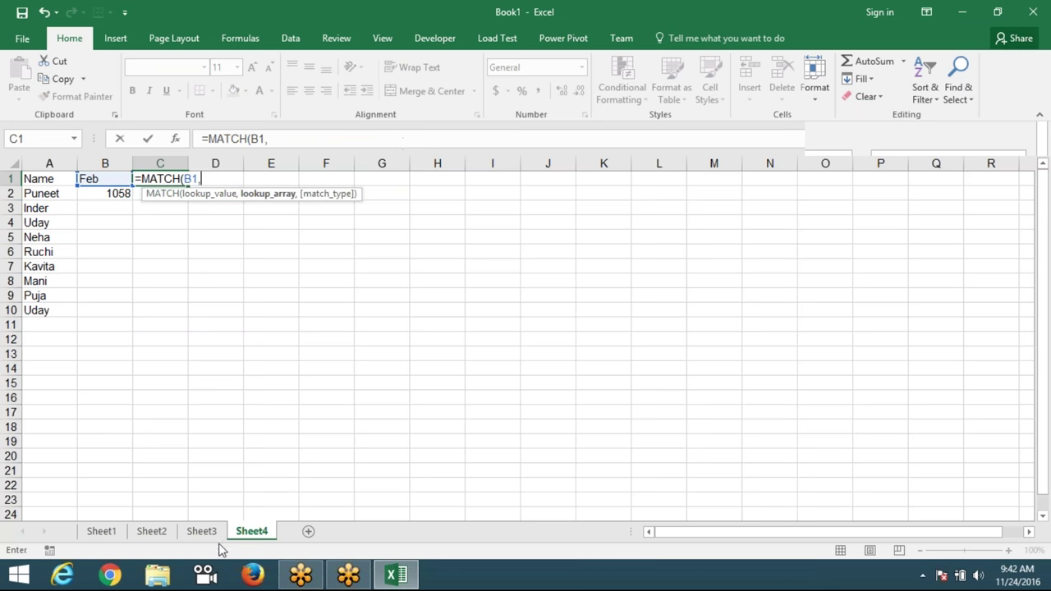
left_click(204, 532)
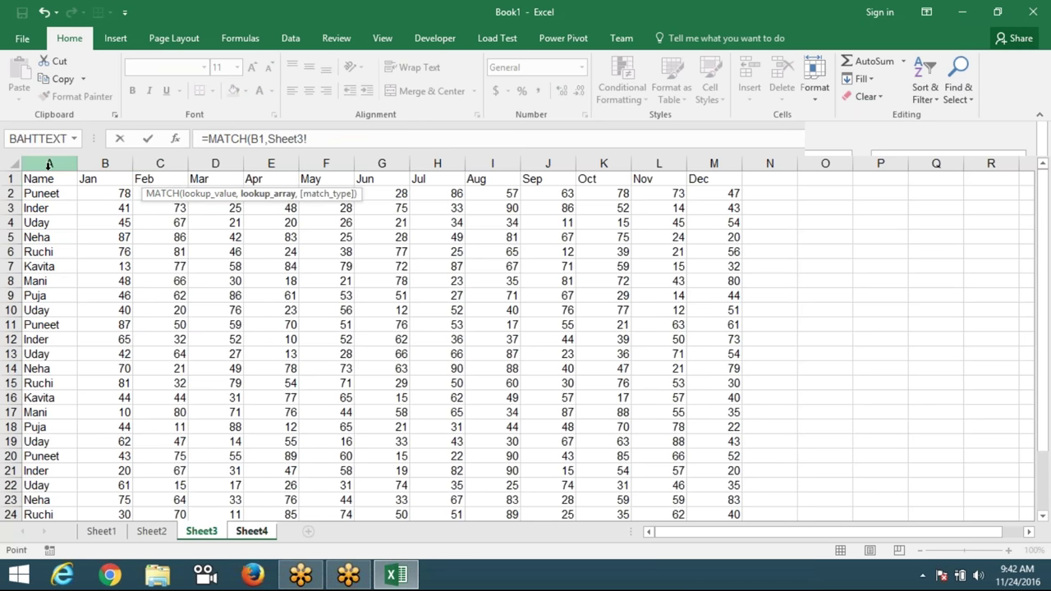
left_click(12, 178)
type(",0")
key("Return")
key("Up")
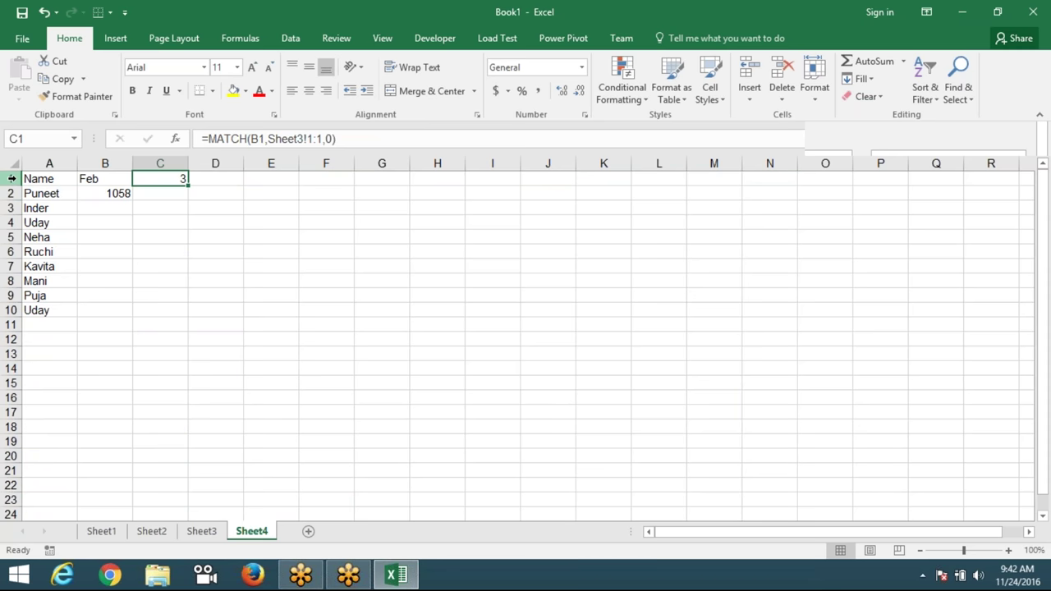
Step: Enter =ADDRESS(1,C1) in D1
key("Right")
type("=")
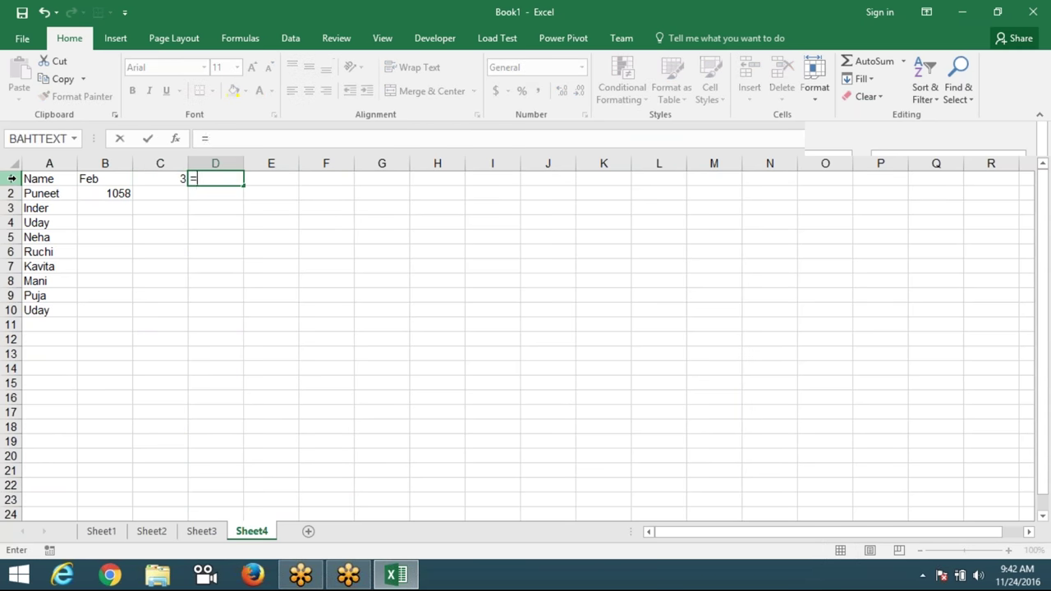
type("ad")
key("Tab")
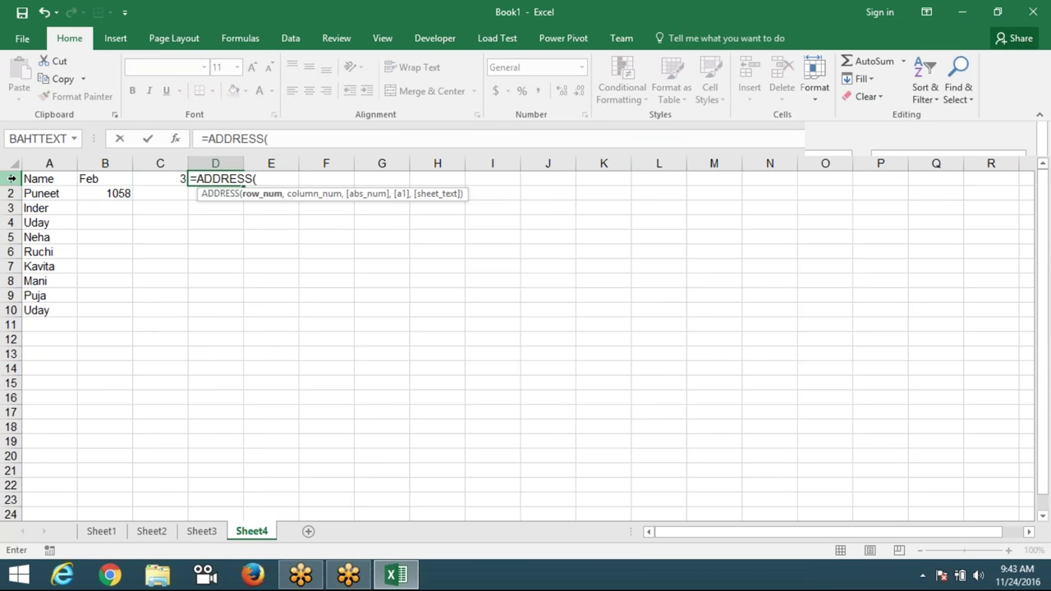
type("1,")
key("Left")
key("Return")
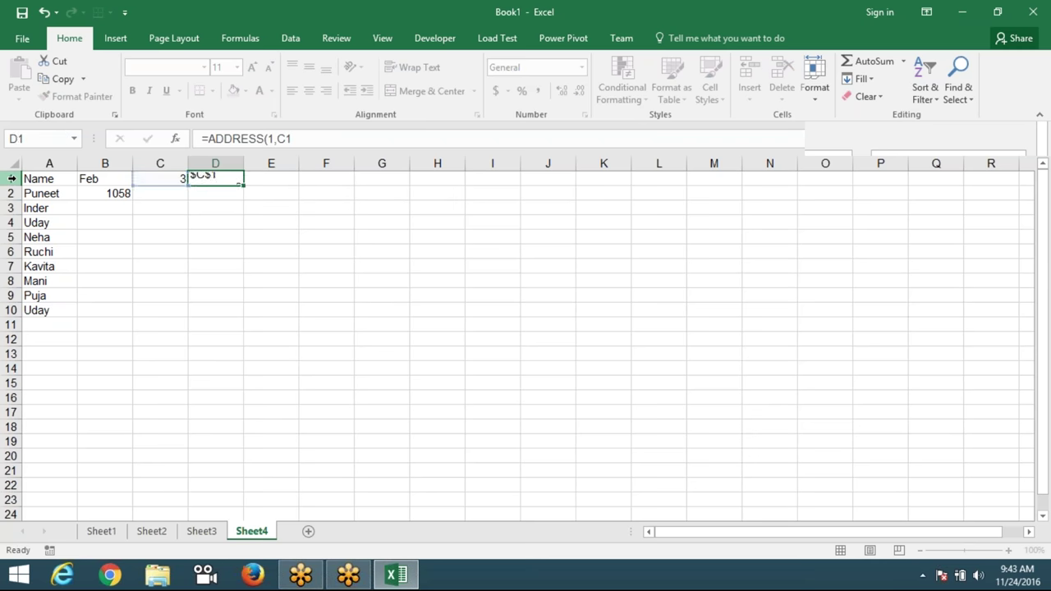
key("Up")
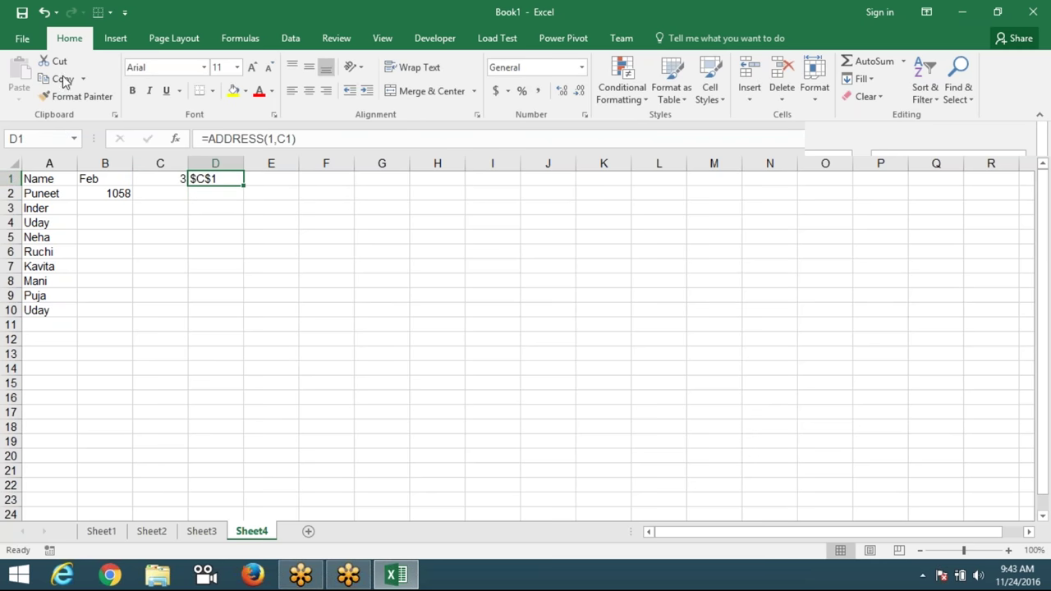
Step: Add relative reference type 4 to D1's ADDRESS formula so it returns C1
left_click(321, 139)
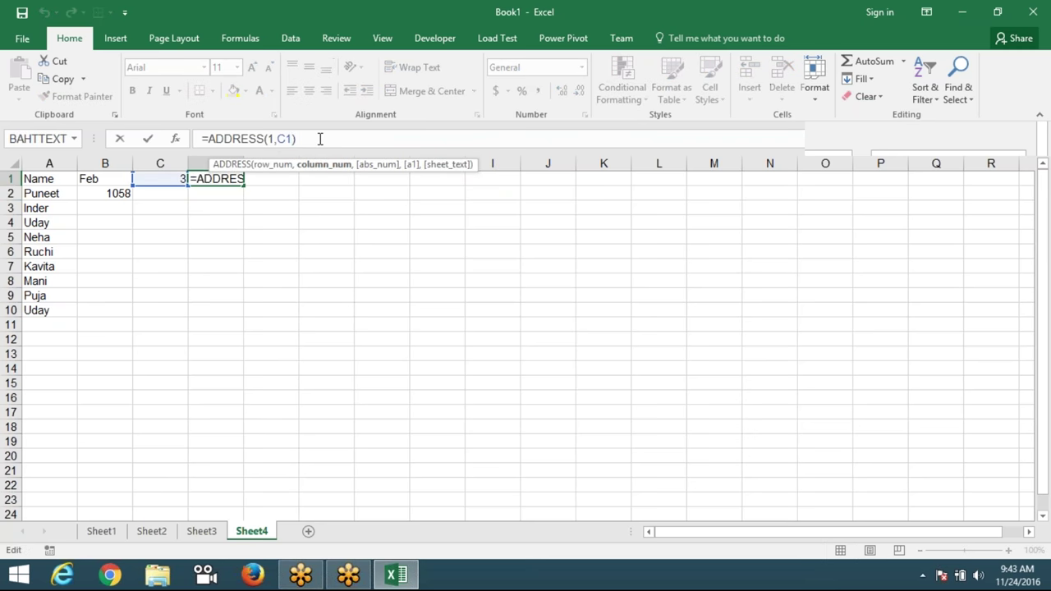
type(",")
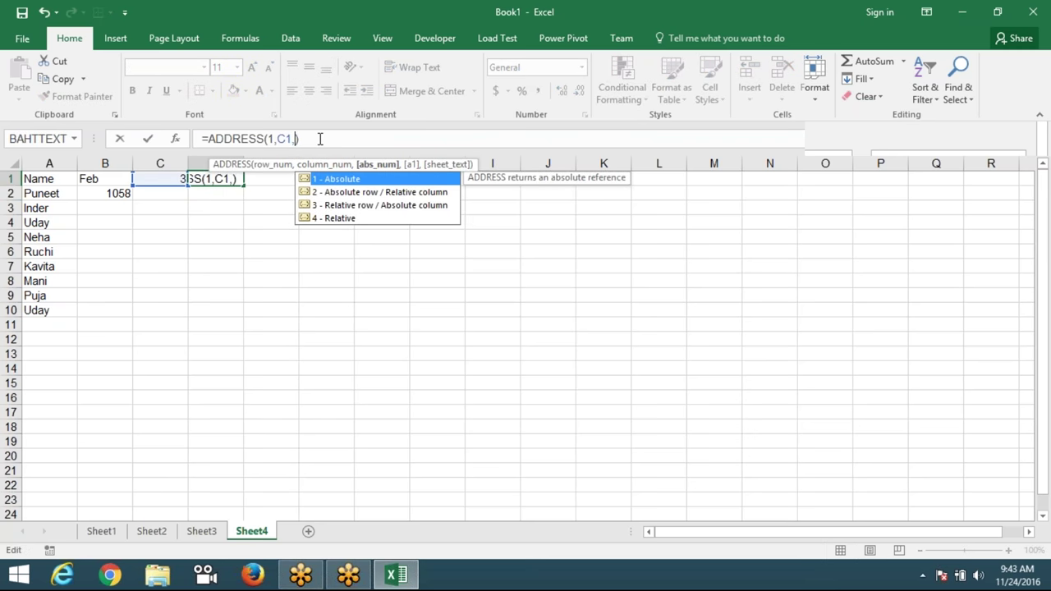
key("Down")
key("Down")
key("Down")
key("Tab")
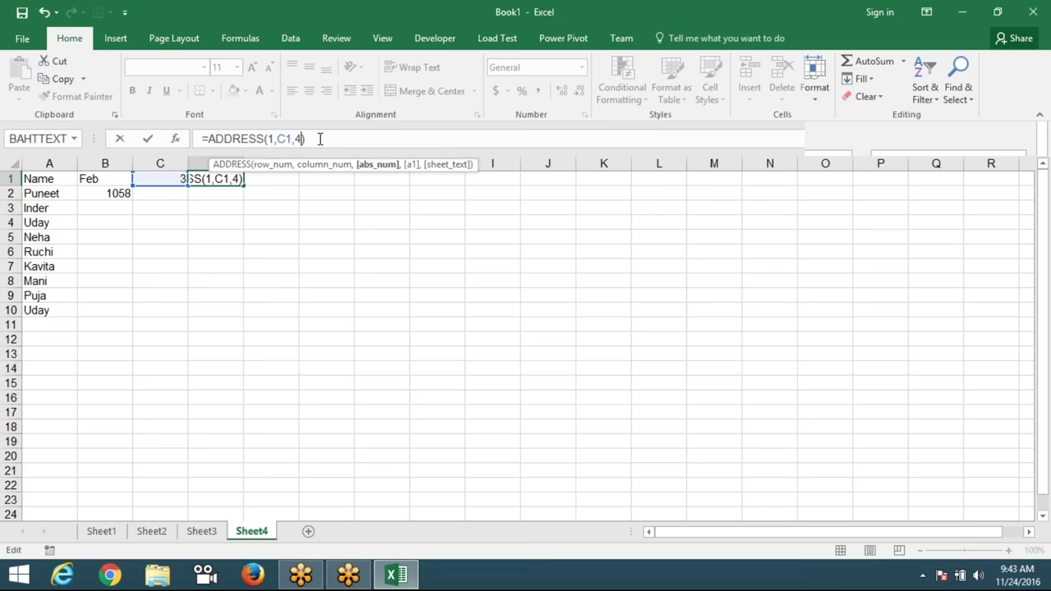
key("ctrl+Return")
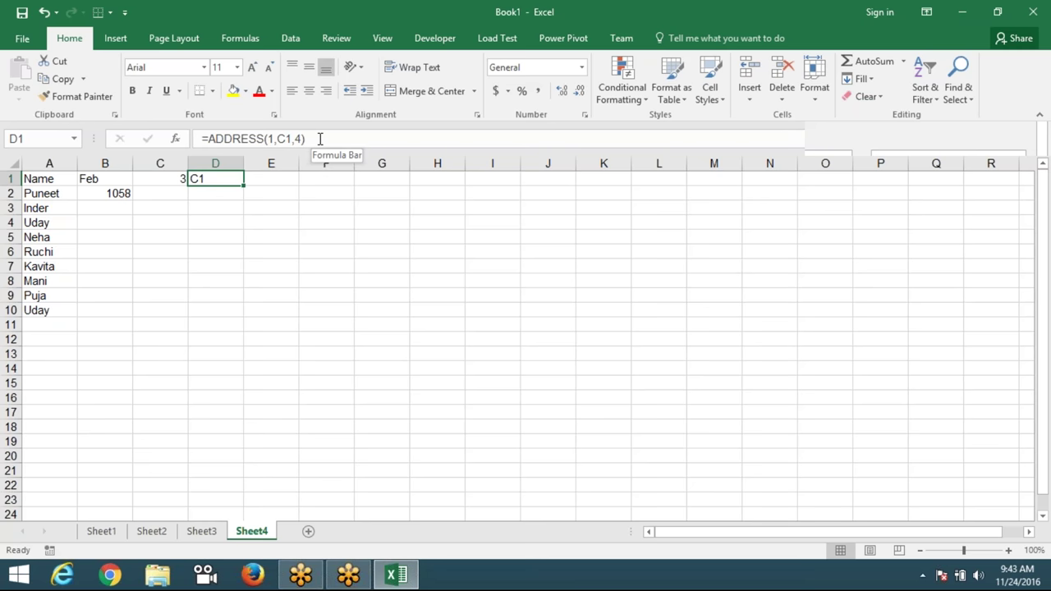
key("Right")
type("=")
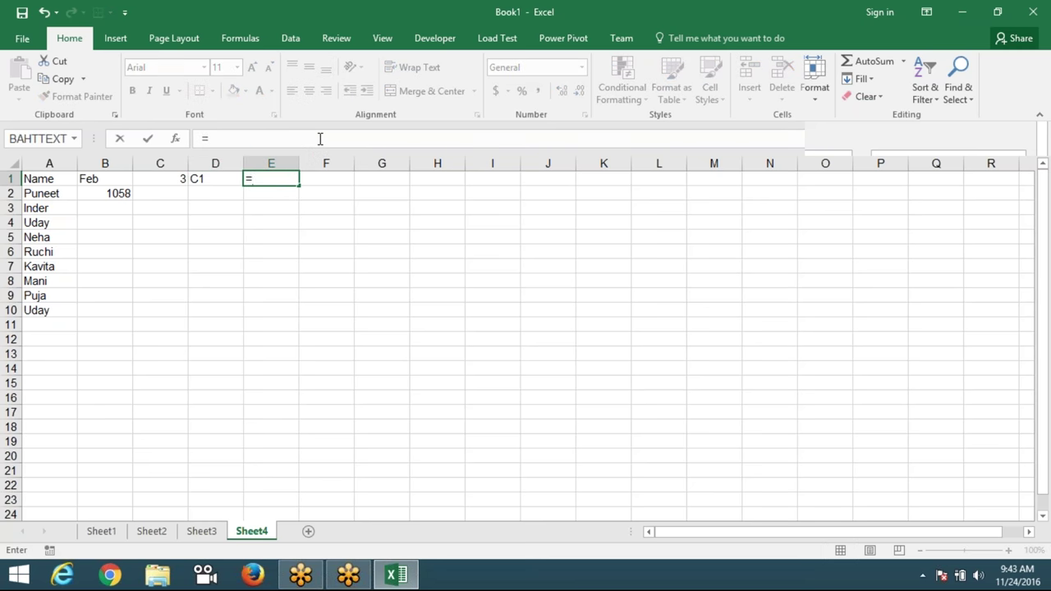
type("le")
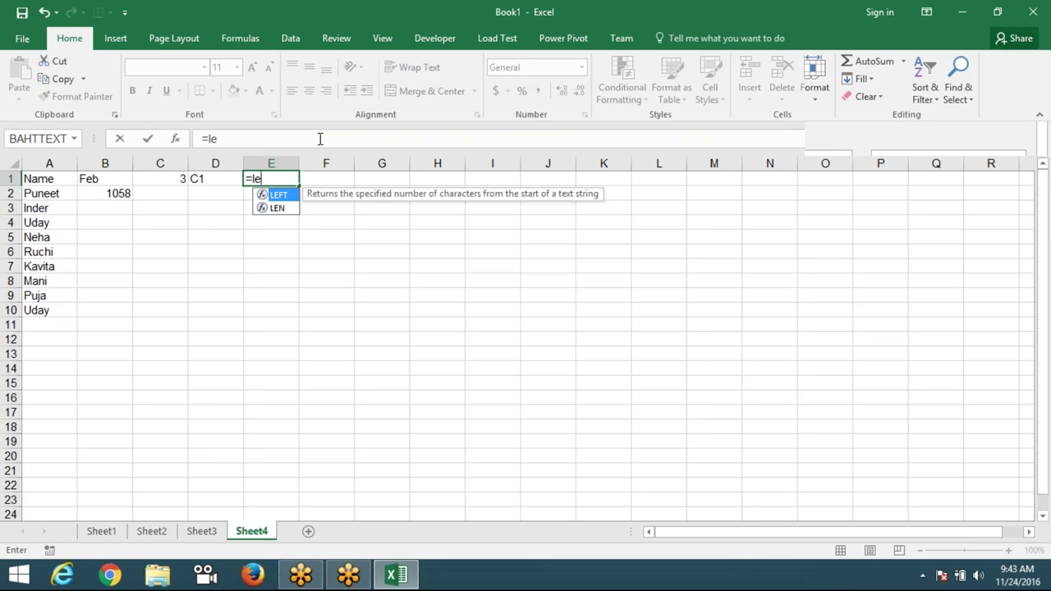
Step: Enter =LEFT(D1,1) in E1 to extract the column letter
key("Tab")
key("Left")
type(",1")
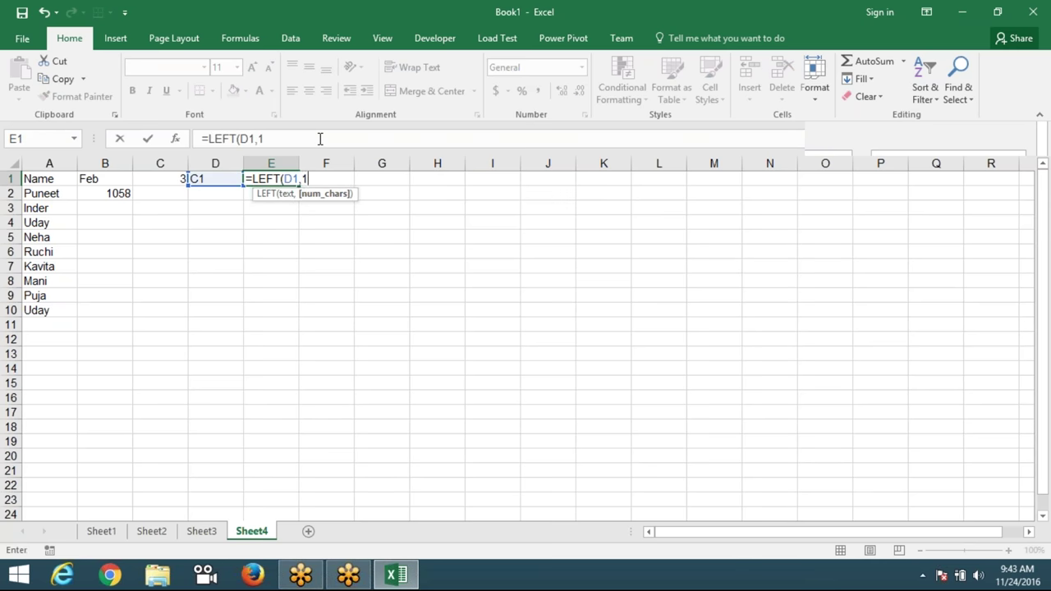
type(")")
key("ctrl+Return")
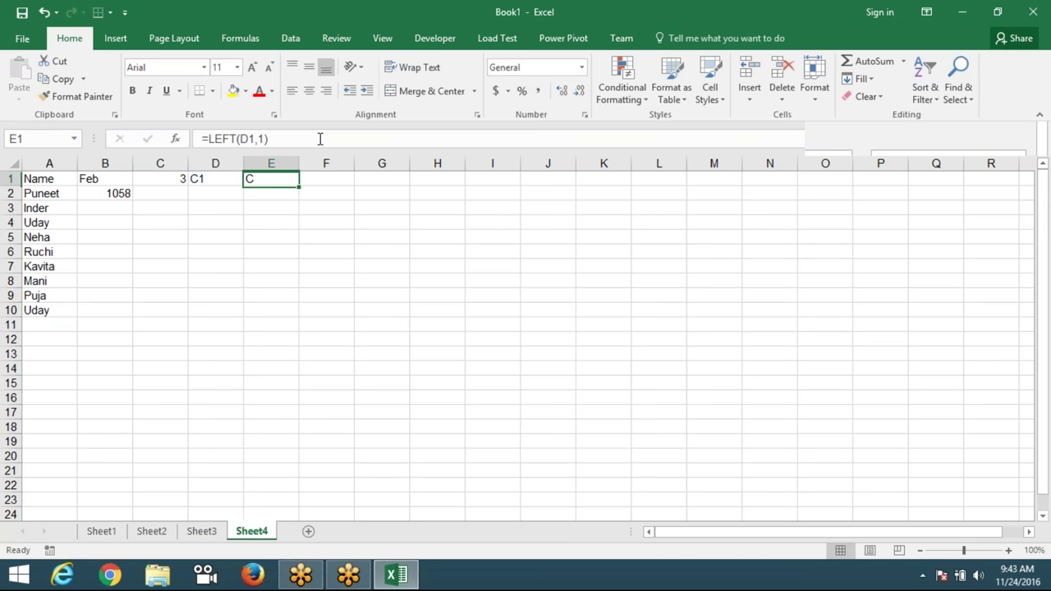
Step: Extend E1's formula to LEFT(D1,1)&":"&LEFT(D1), producing C:C
left_click(321, 138)
type("&")
type("C")
key("BackSpace")
type(":")
key("BackSpace")
type("\"")
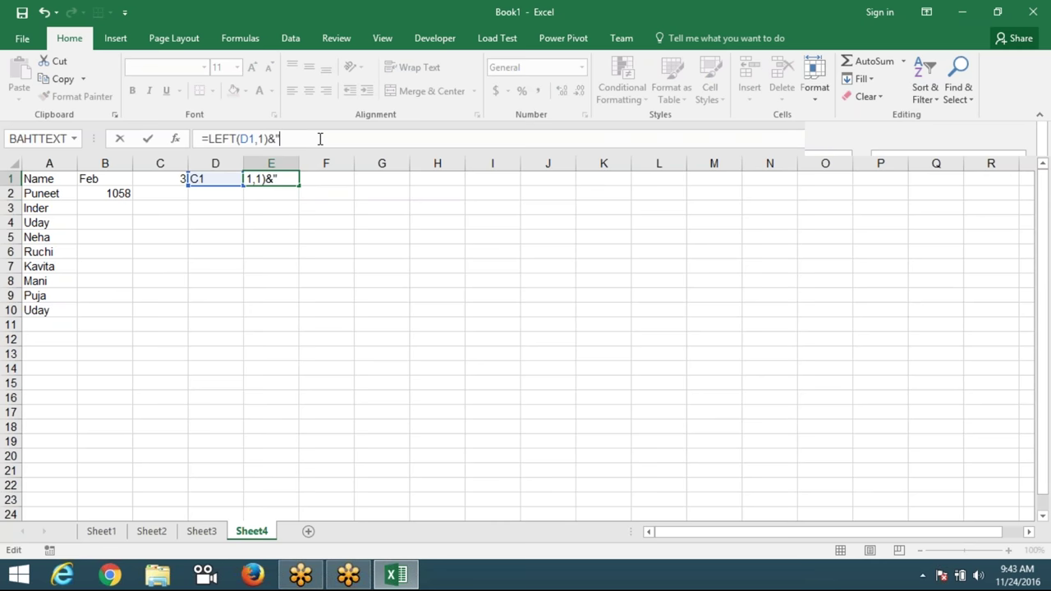
type(":C\"")
key("BackSpace")
key("BackSpace")
type("\"")
type("&")
type("lef")
key("Tab")
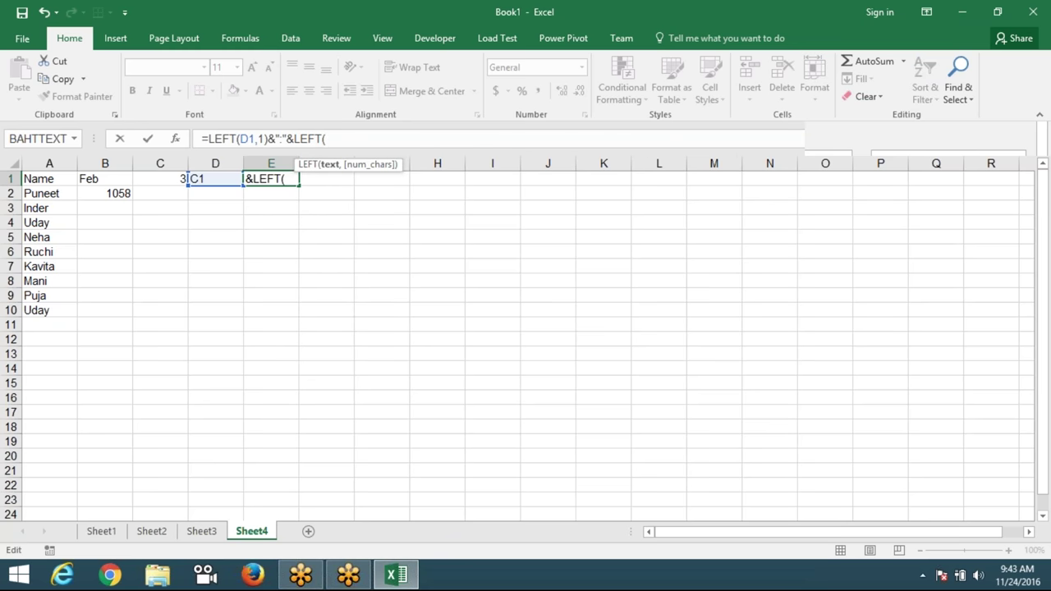
left_click(215, 178)
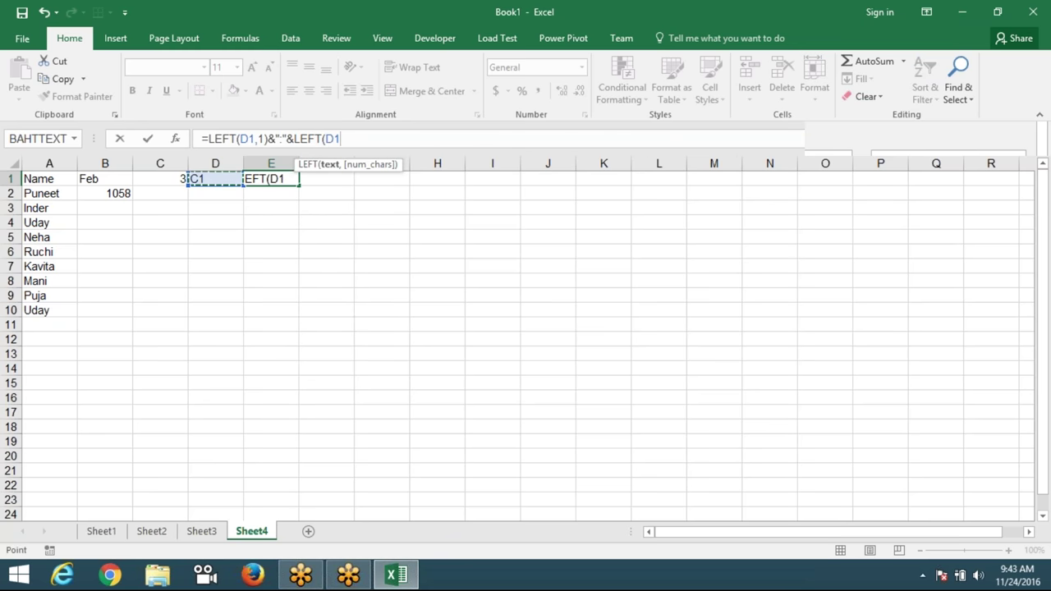
type(")")
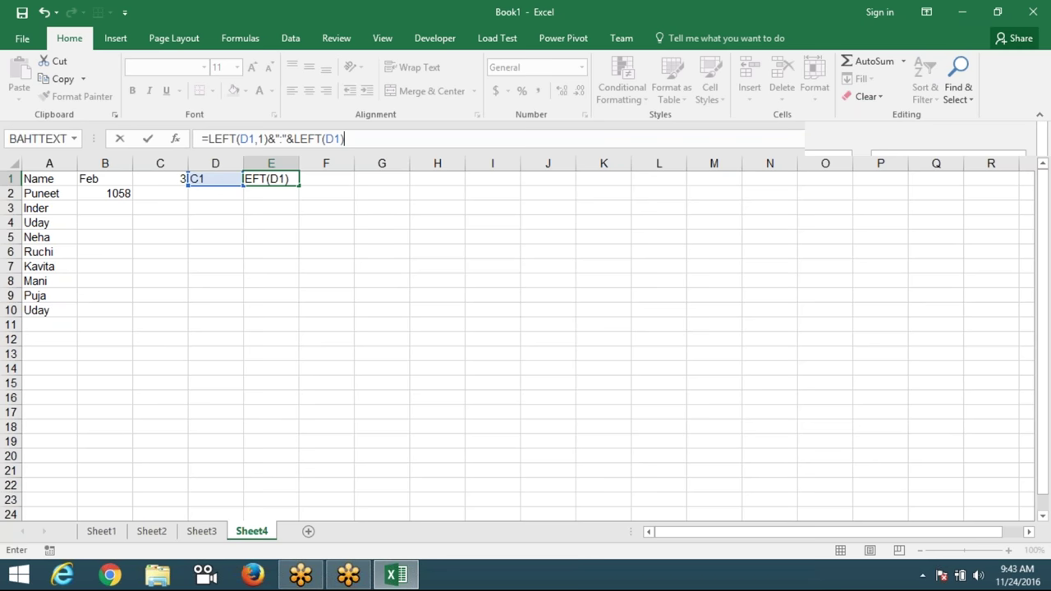
key("Return")
key("Up")
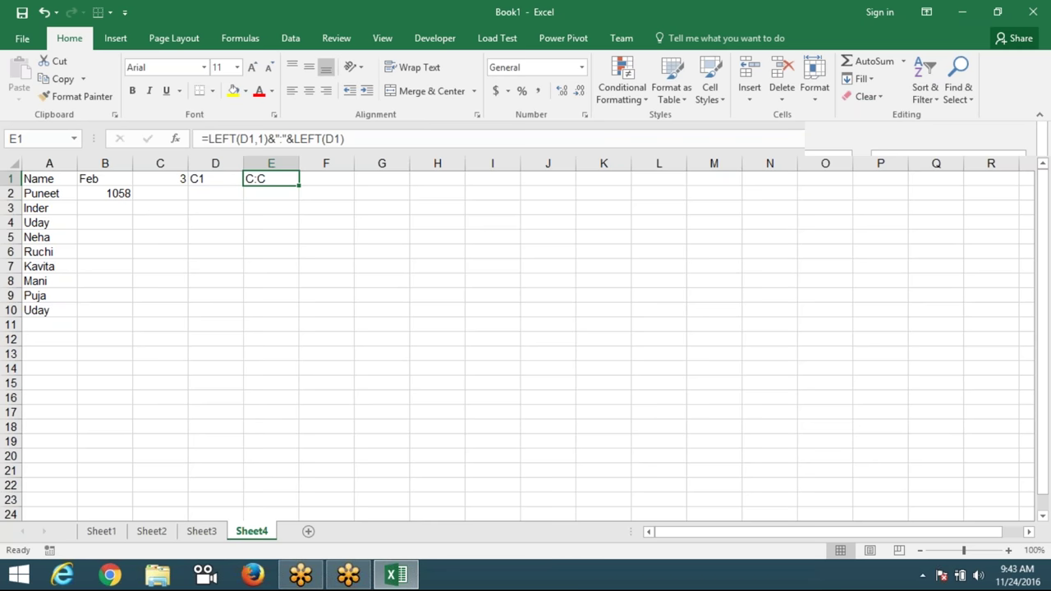
Step: Prefix E1's formula with "Sheet3!" so it yields Sheet3!C:C
left_click(207, 140)
type("\"Sheet3!\"")
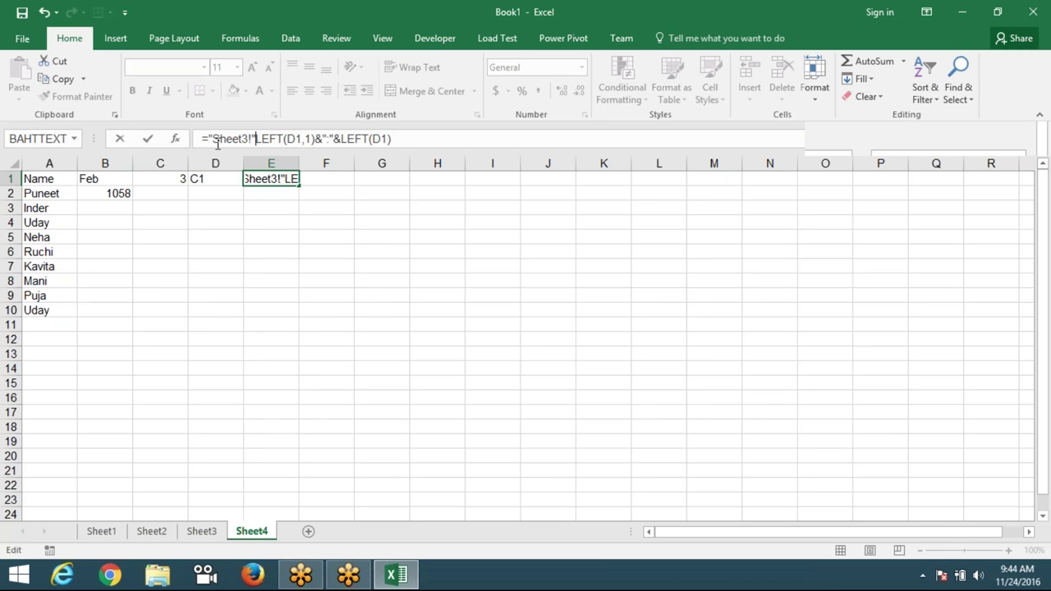
type("&")
key("Return")
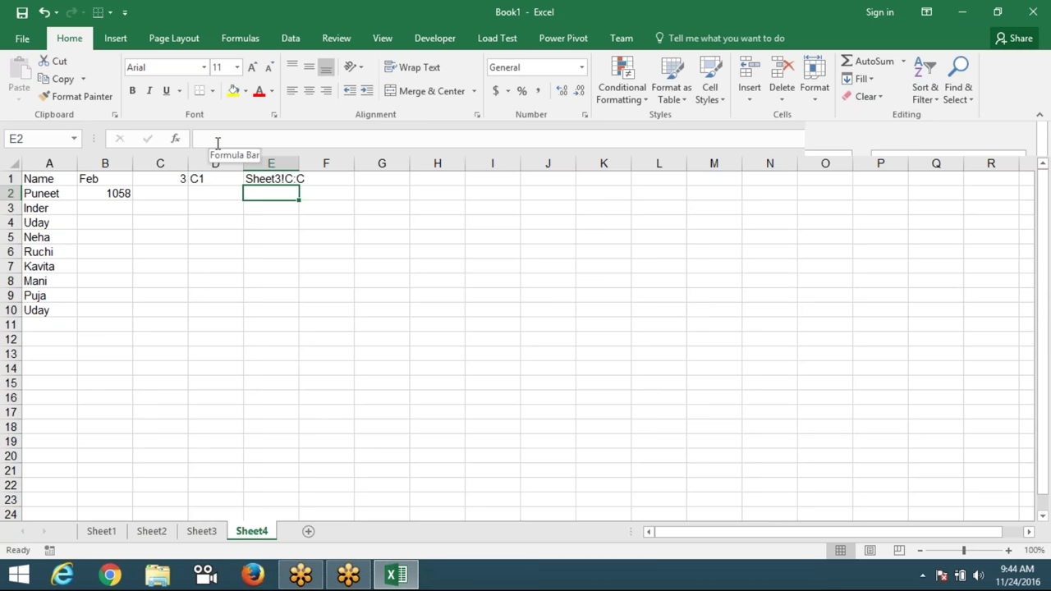
Step: Delete the hard-coded Sheet3!B:B sum range from B2's SUMIF formula
key("Up")
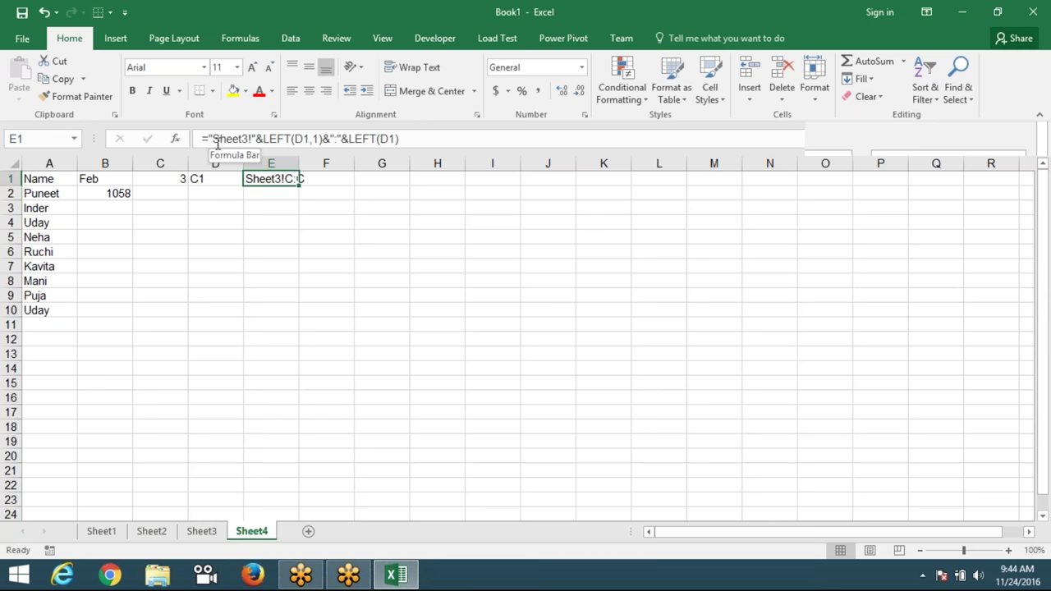
key("Down")
key("Up")
key("Down")
key("Down")
key("Left")
key("Left")
key("Left")
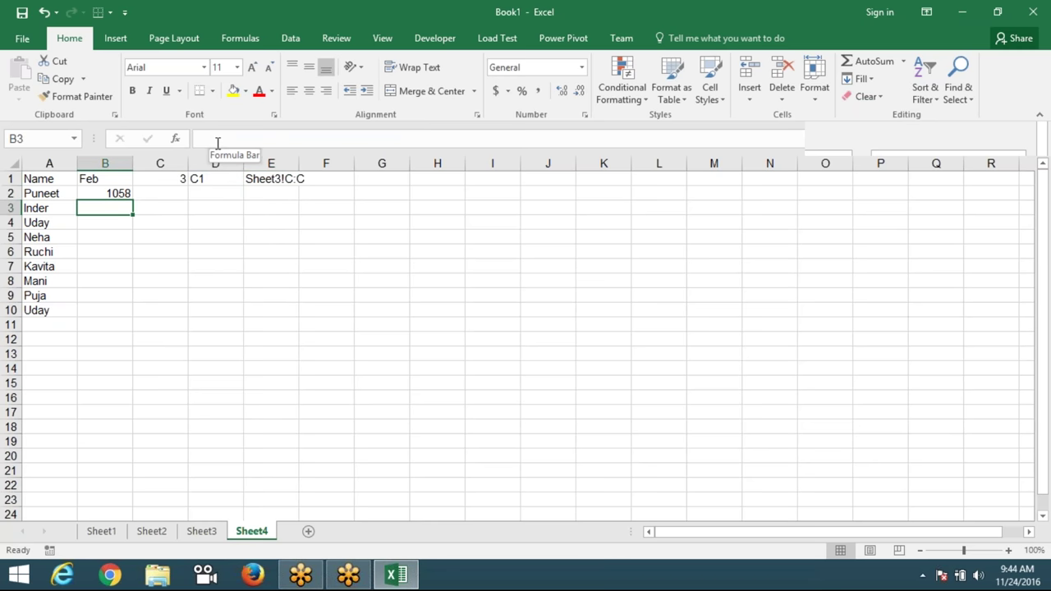
key("Up")
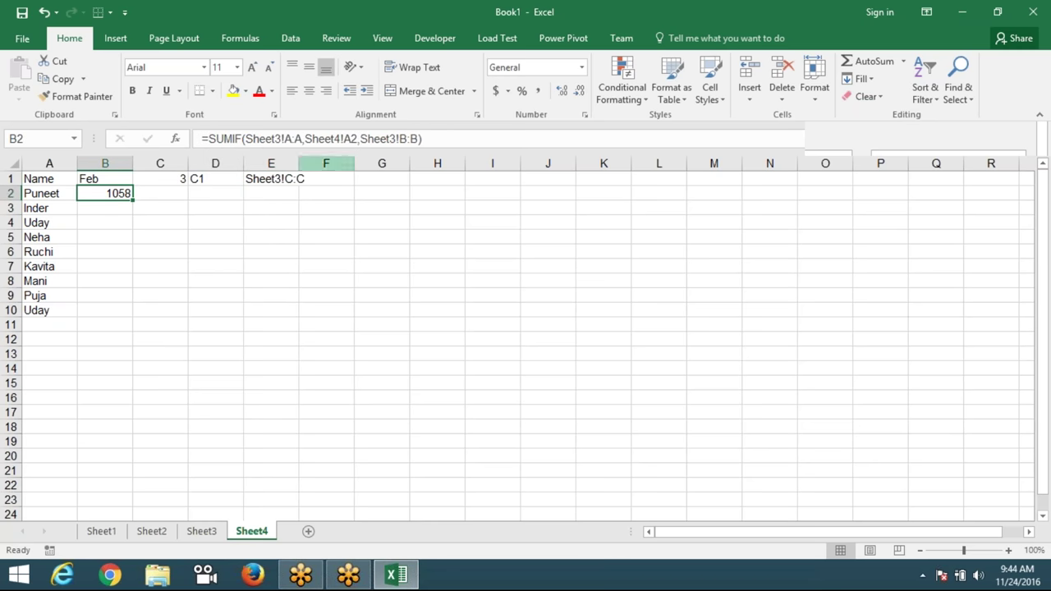
left_click_drag(360, 139, 418, 139)
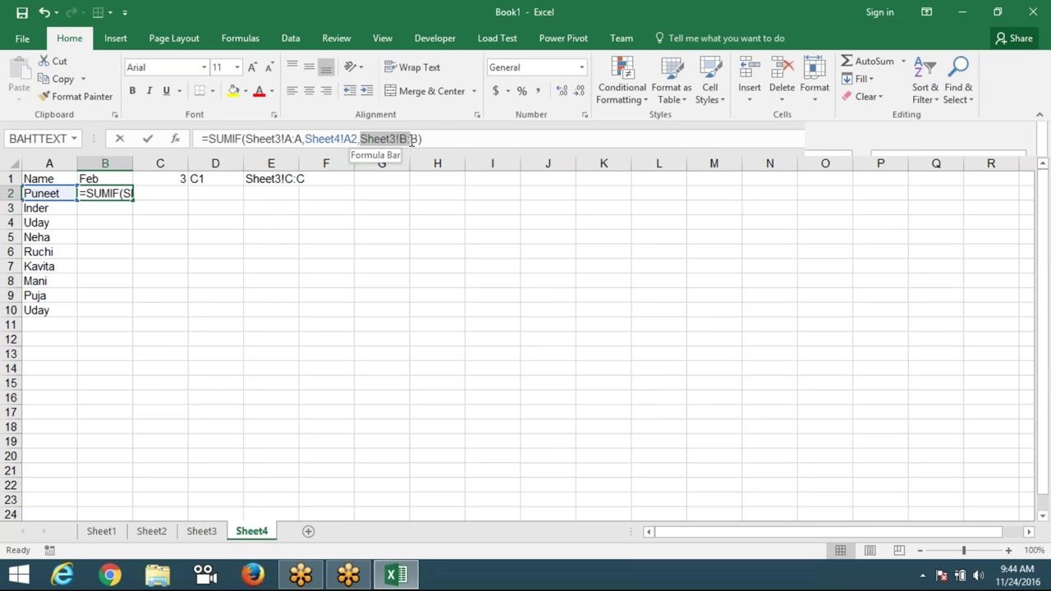
key("BackSpace")
Step: Use INDIRECT(E1) as the sum range, giving 1100, and fill it down to B10
type("ind")
key("Down")
key("Tab")
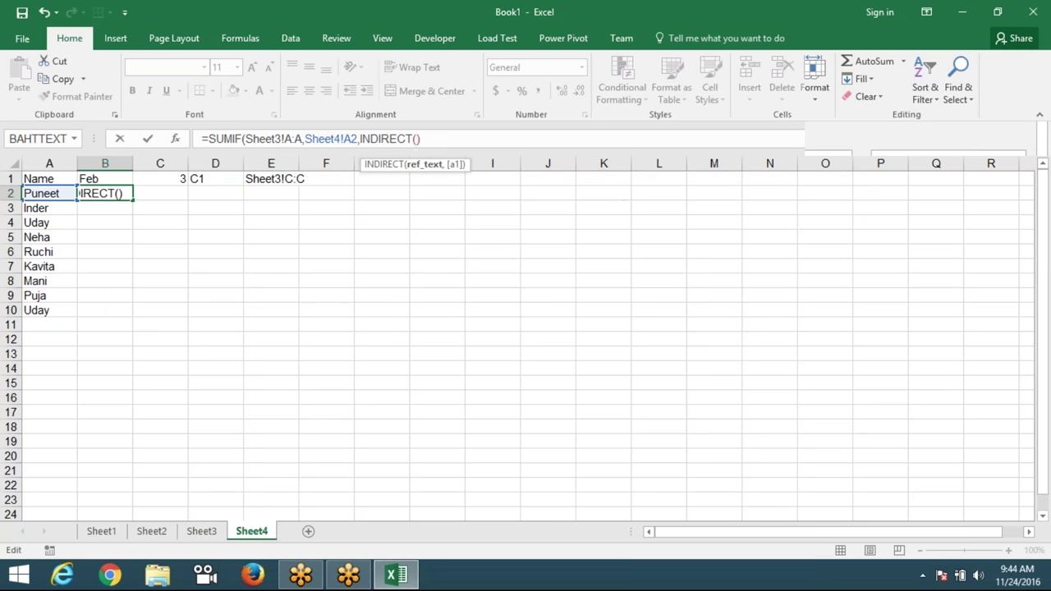
left_click(284, 178)
type(")")
key("Return")
key("Up")
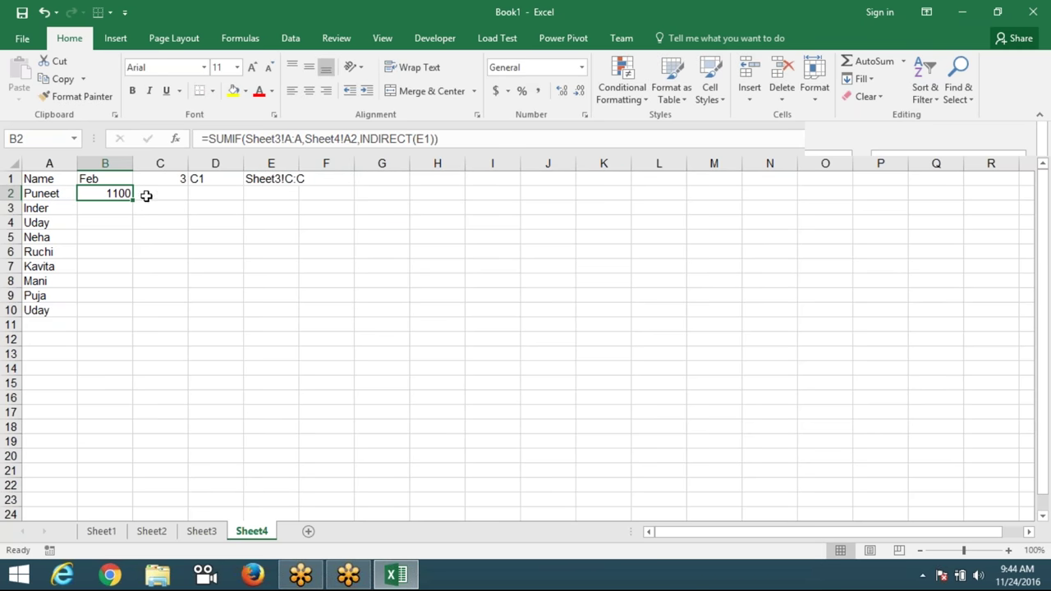
double_click(133, 201)
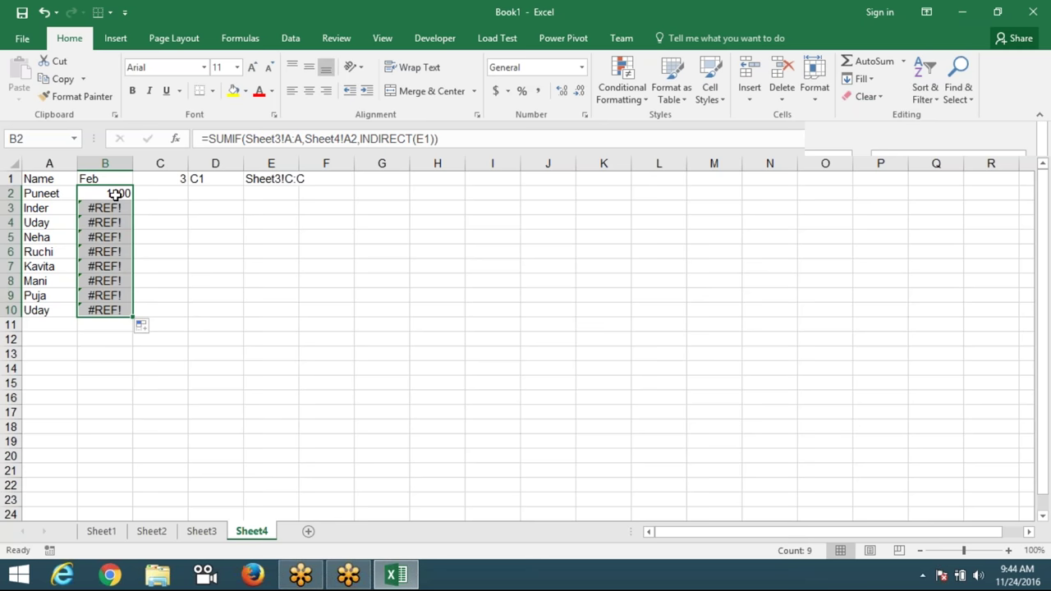
Step: Inspect E1's formula, then undo the fill-down so only B2's 1100 remains
left_click(116, 193)
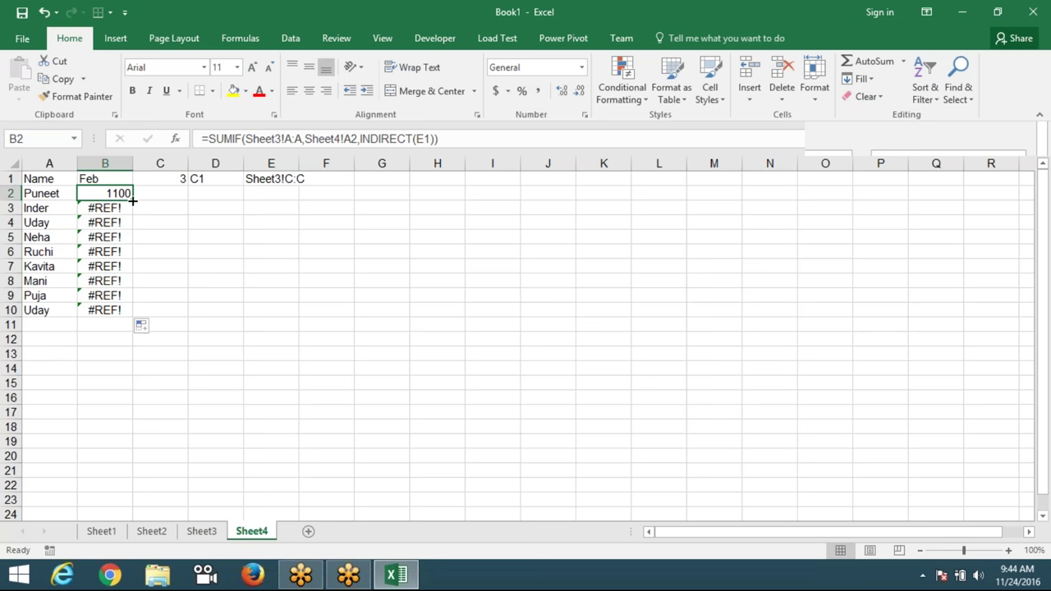
left_click(265, 178)
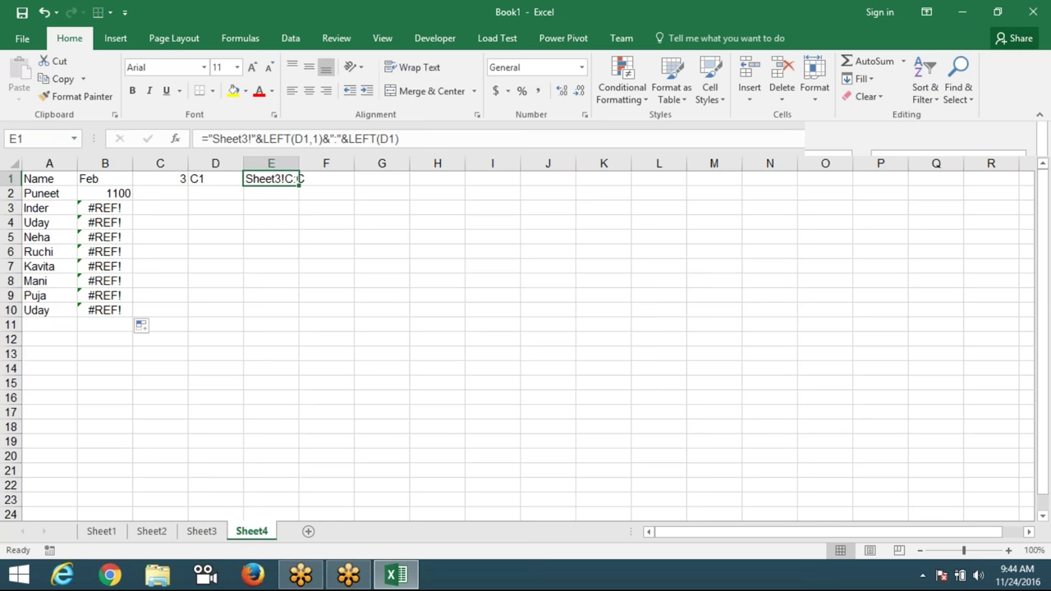
left_click_drag(211, 139, 399, 139)
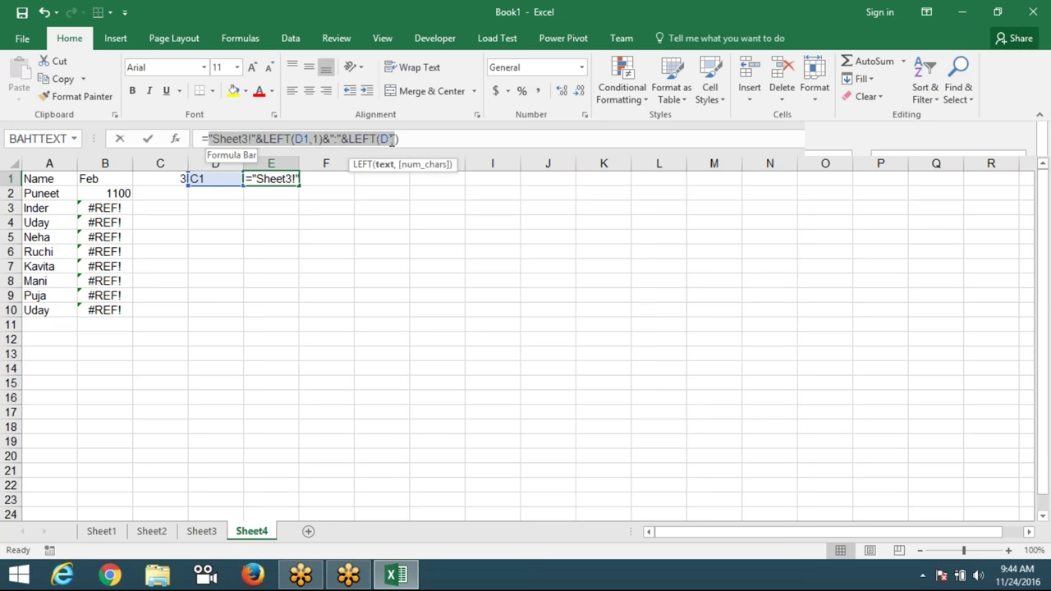
left_click(190, 239)
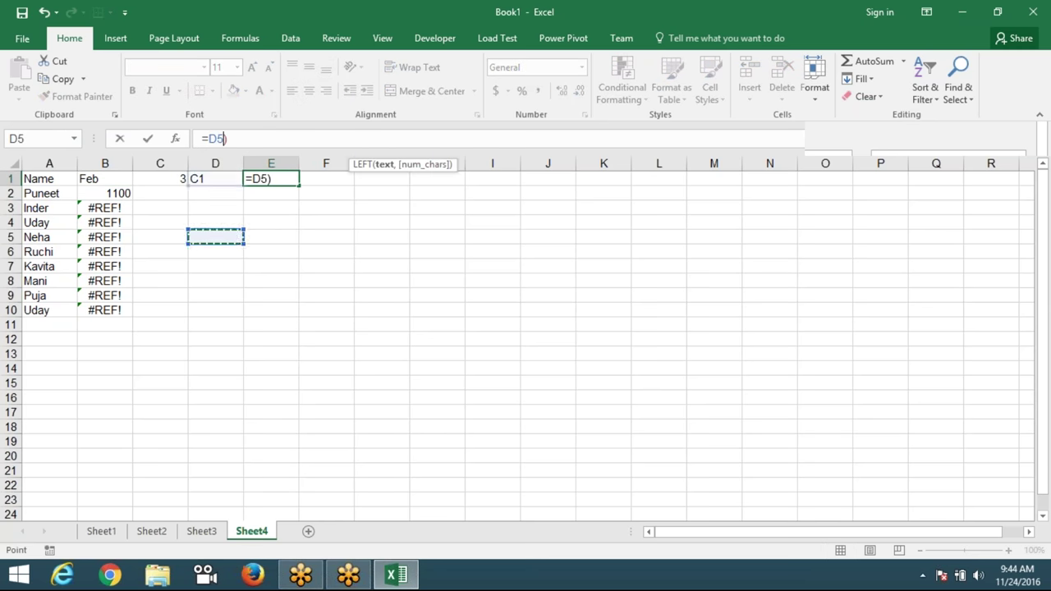
key("Escape")
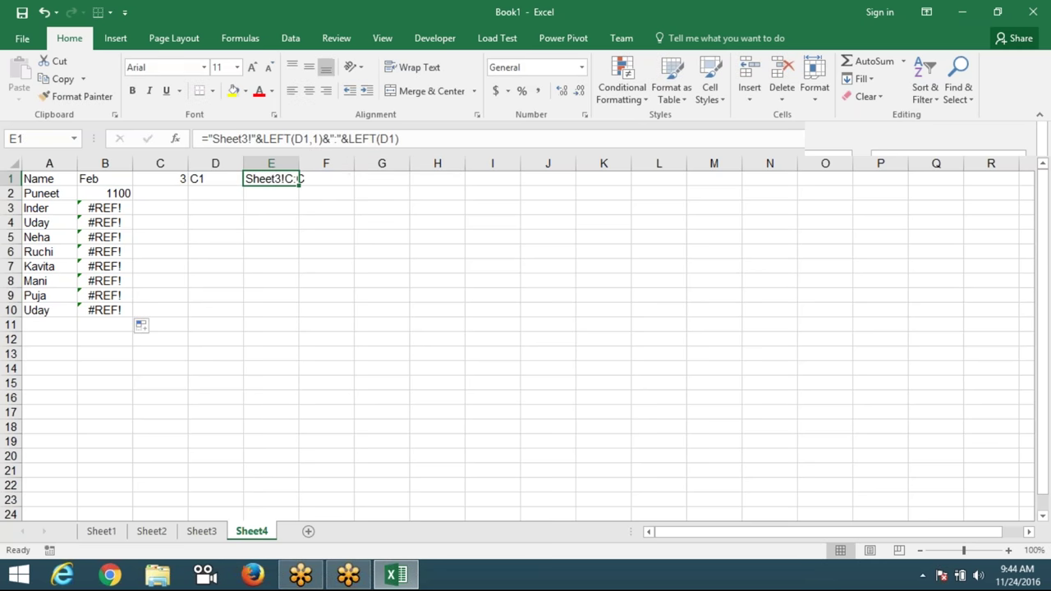
key("ctrl+z")
left_click(191, 238)
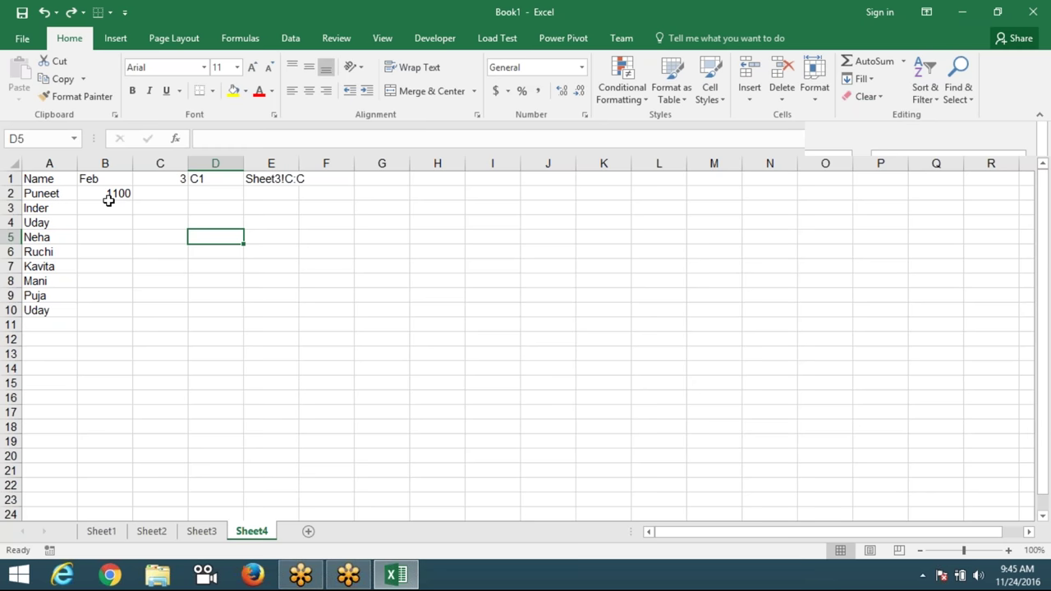
key("Delete")
Step: Add Sheet5 with Bank in A1 and IDBI, SBI, PNB below it
left_click(309, 531)
type("Bank")
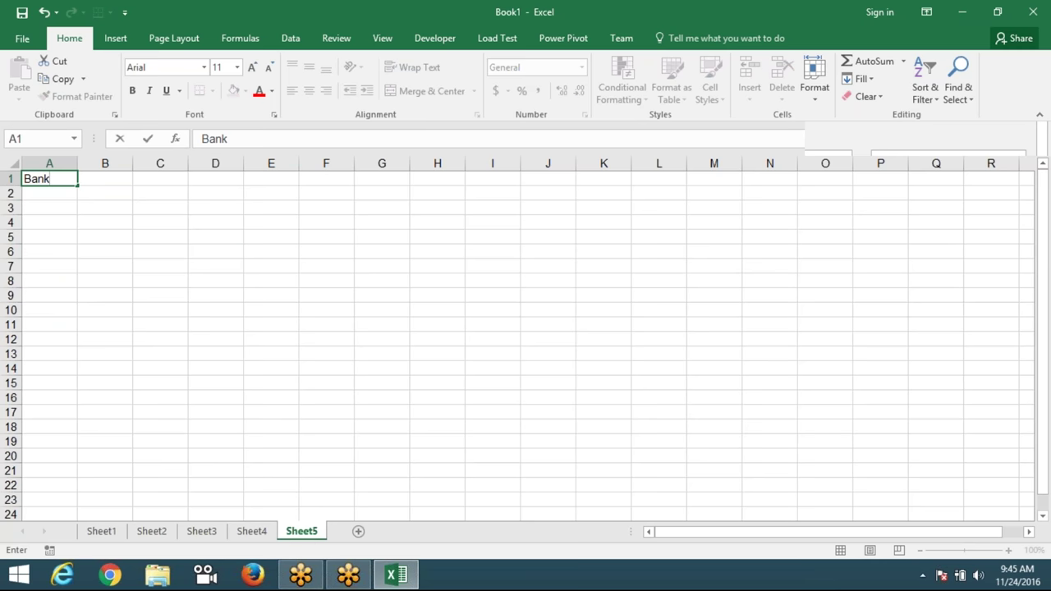
key("Return")
type("IDBI")
key("Return")
type("S")
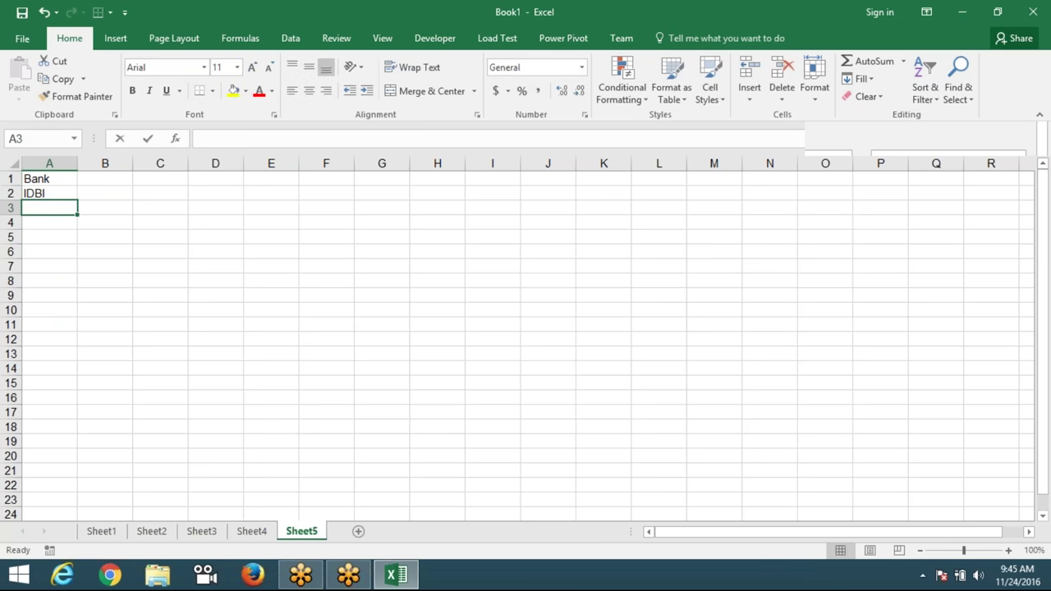
type("V")
key("BackSpace")
type("B")
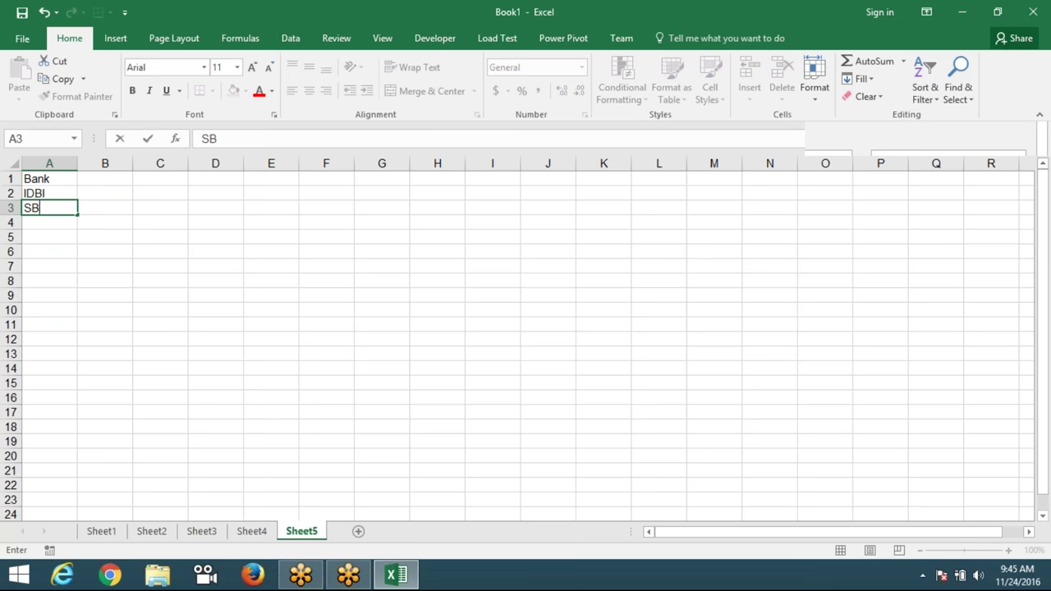
type("I")
key("Return")
type("PN")
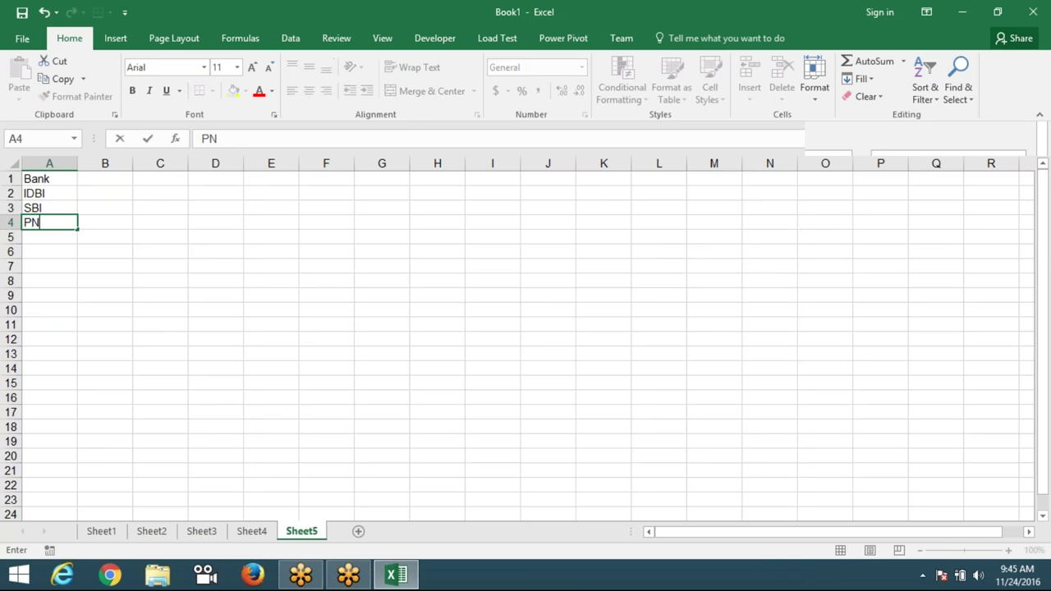
type("B")
key("Return")
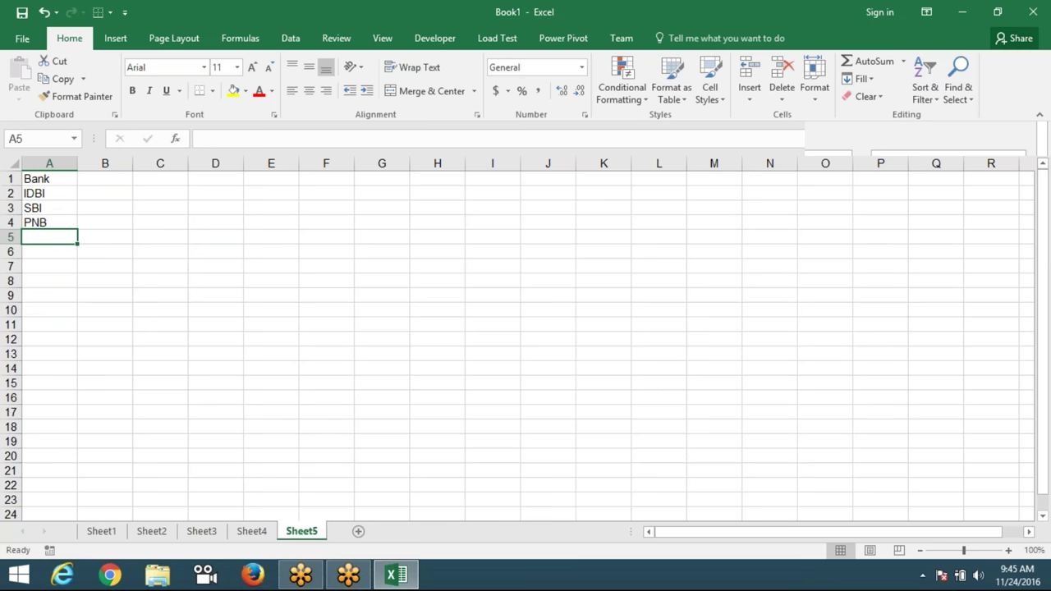
Step: Add RBS in A5 and return to the top of the list
type("RBS")
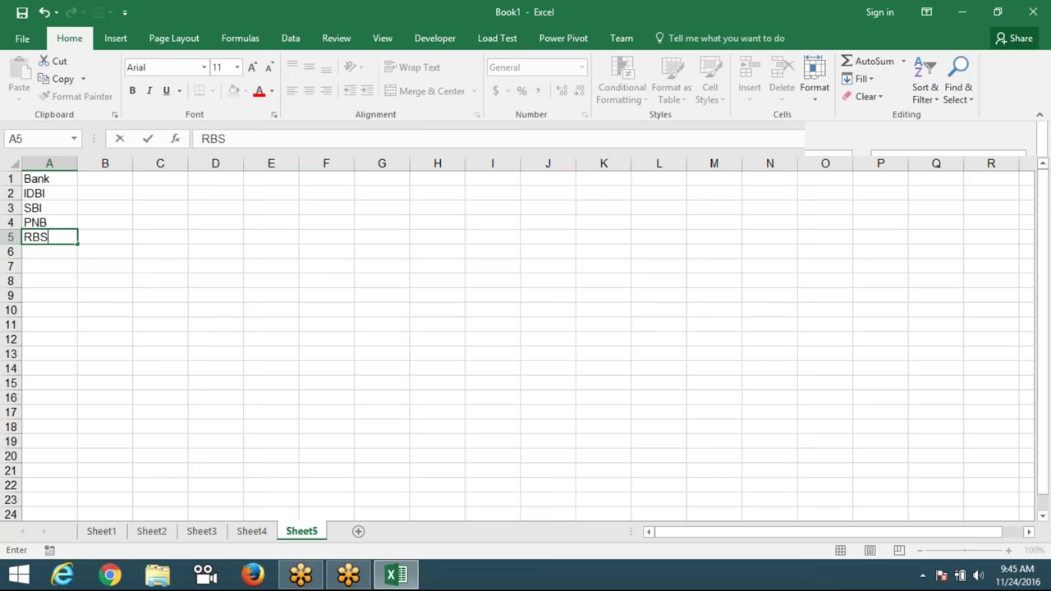
key("Return")
left_click(49, 178)
key("ctrl+Right")
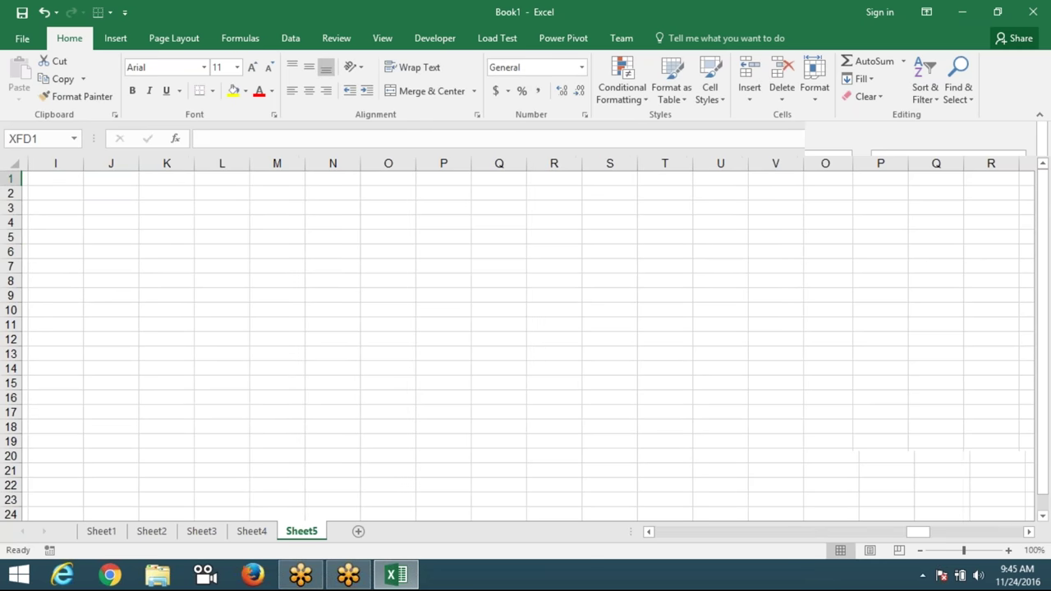
key("ctrl+Left")
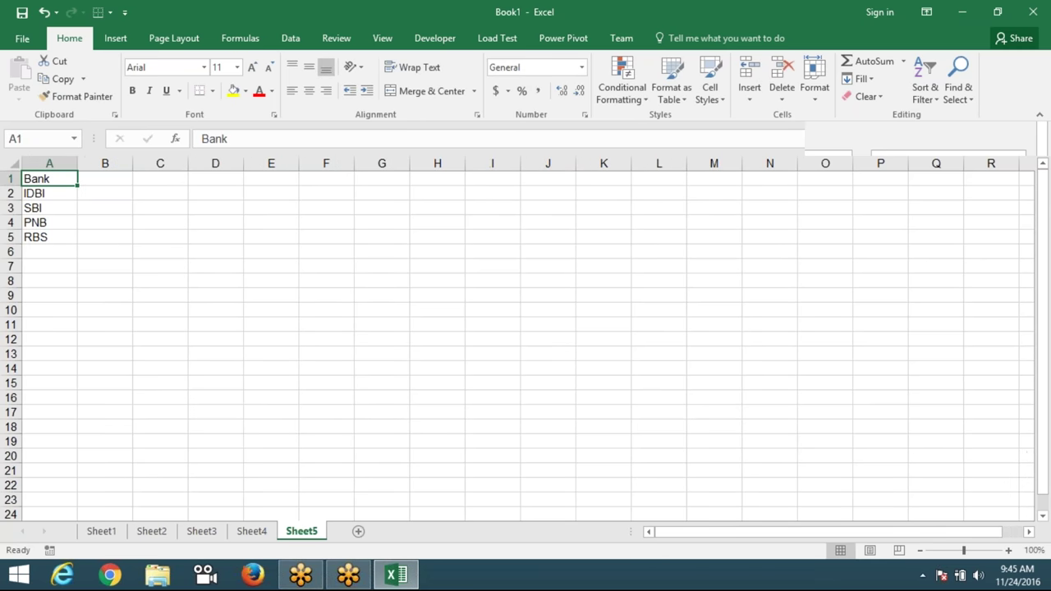
Step: Enter the four people's names as column headings in B1 through E1
left_click(104, 178)
type("Uday")
key("Tab")
type("Neha")
key("Tab")
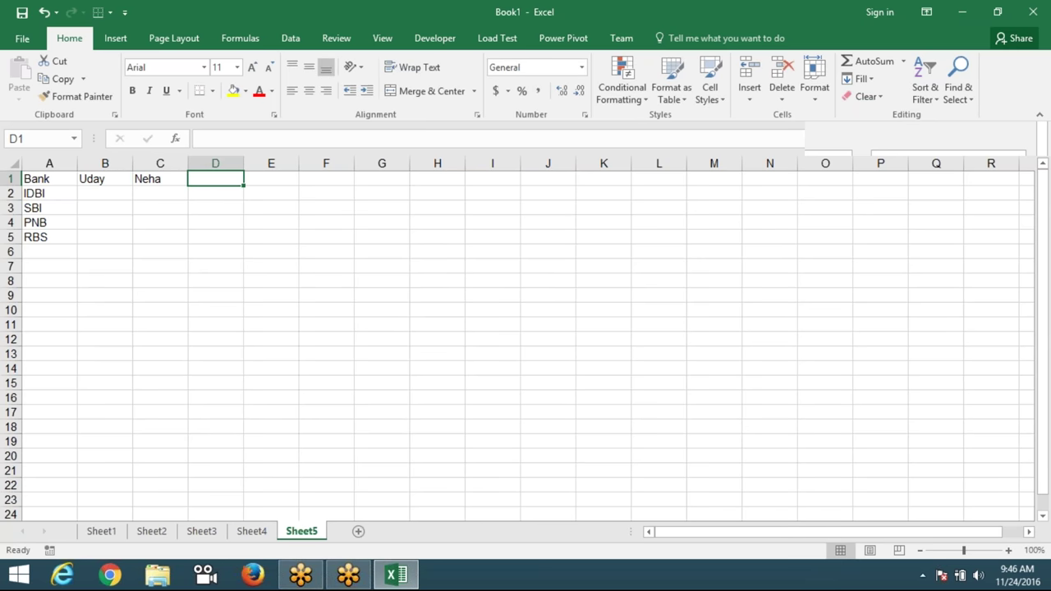
type("Kavita")
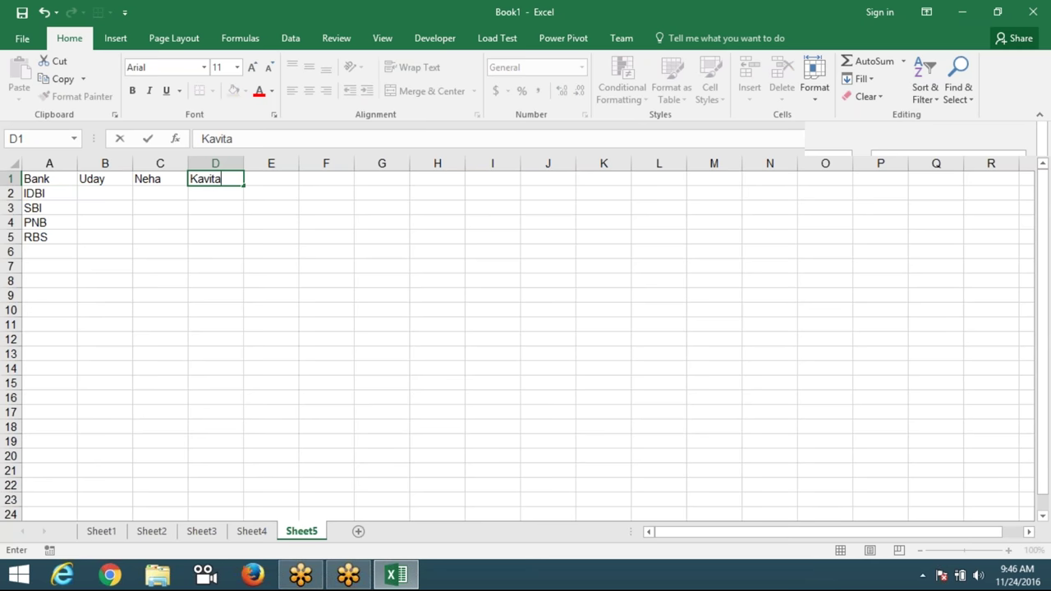
key("Return")
left_click(104, 178)
left_click(215, 178)
left_click(271, 178)
type("Moni")
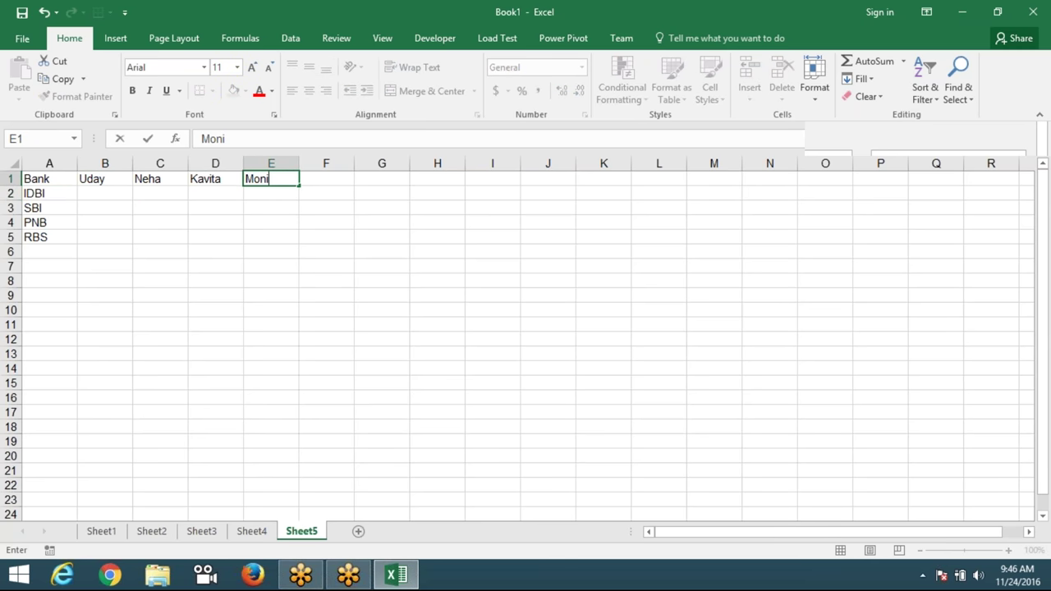
key("Return")
Step: Enter hours 40 in B2, 60 in D3, 50 in C4 and 10 in E5
left_click(104, 193)
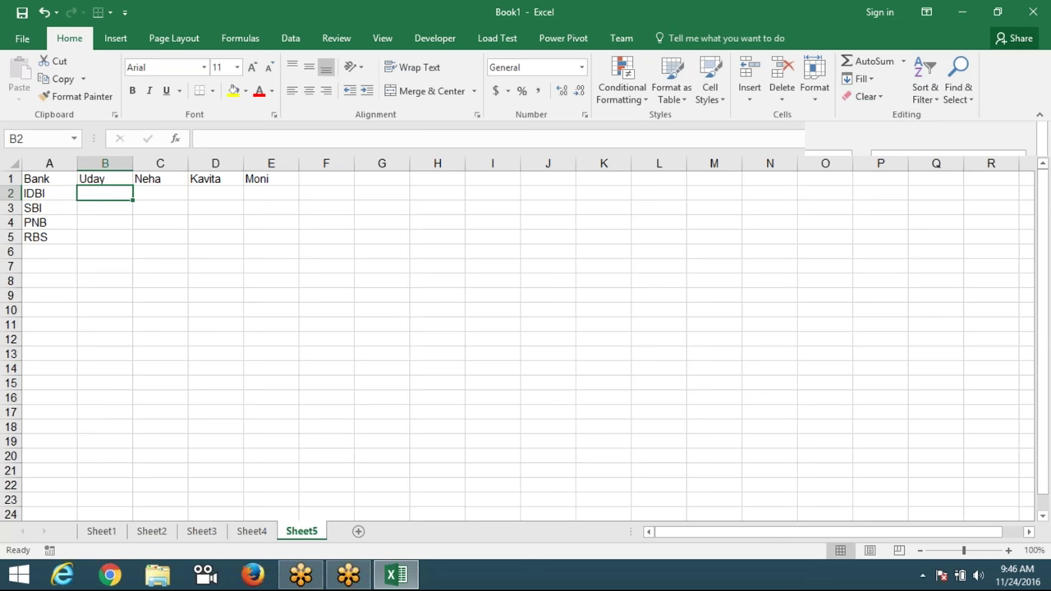
type("40")
key("Return")
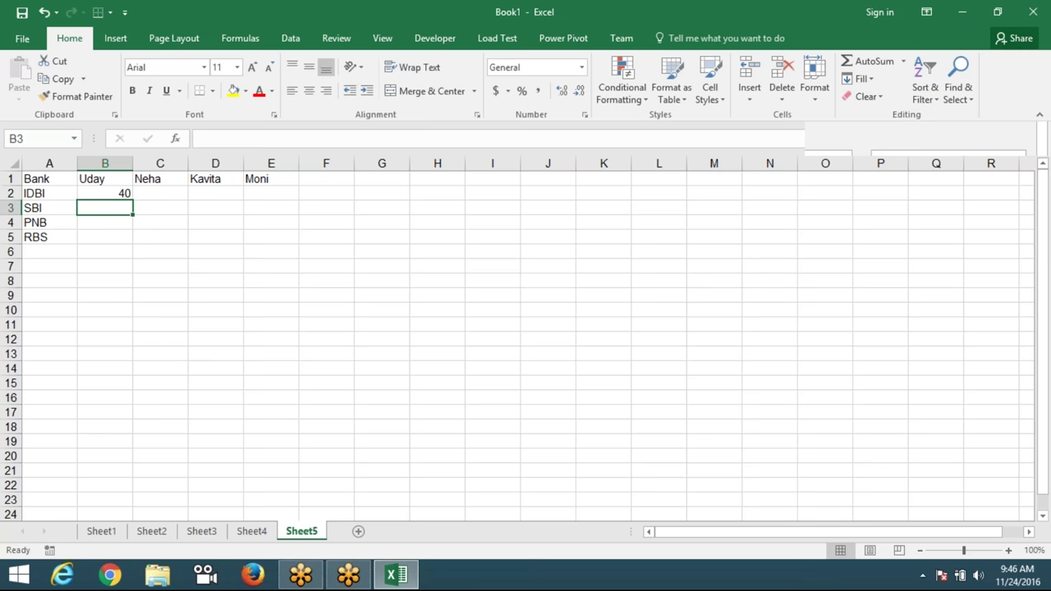
key("Right")
key("Right")
type("6")
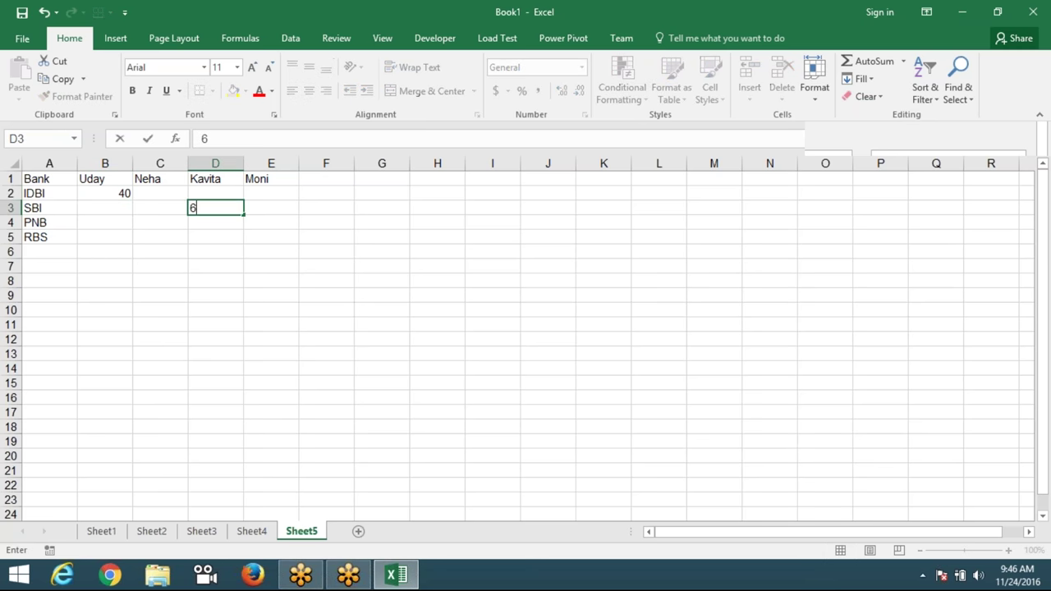
type("0")
key("Return")
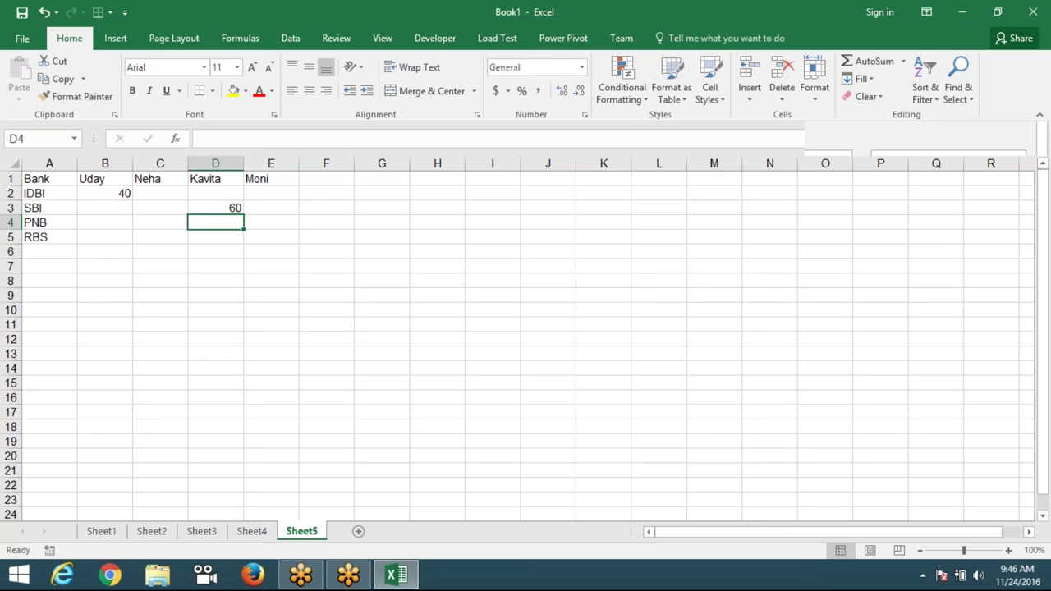
key("Left")
type("50")
key("Right")
key("Right")
key("Down")
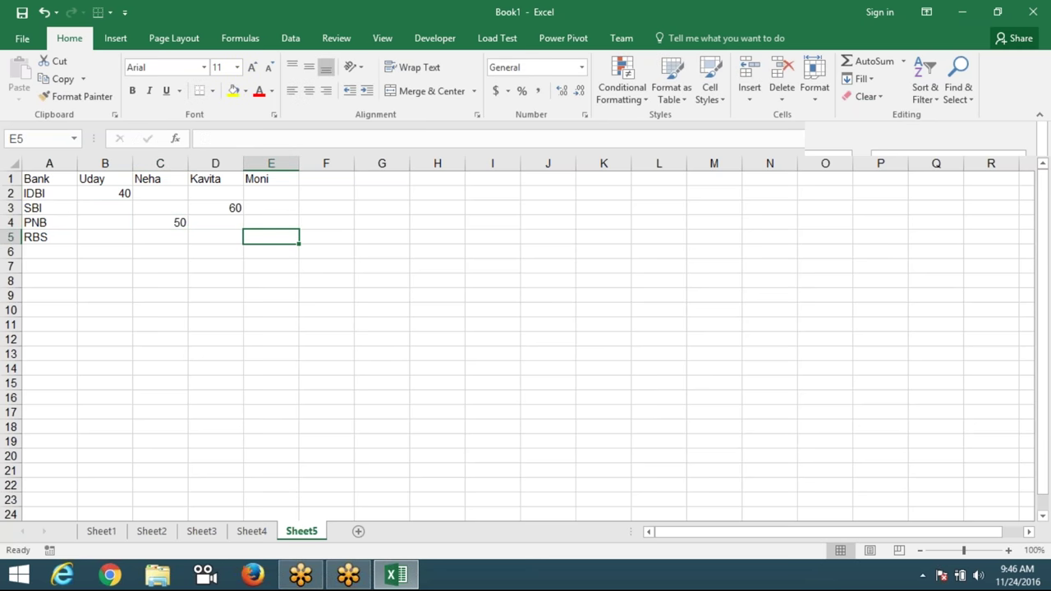
type("10")
key("Return")
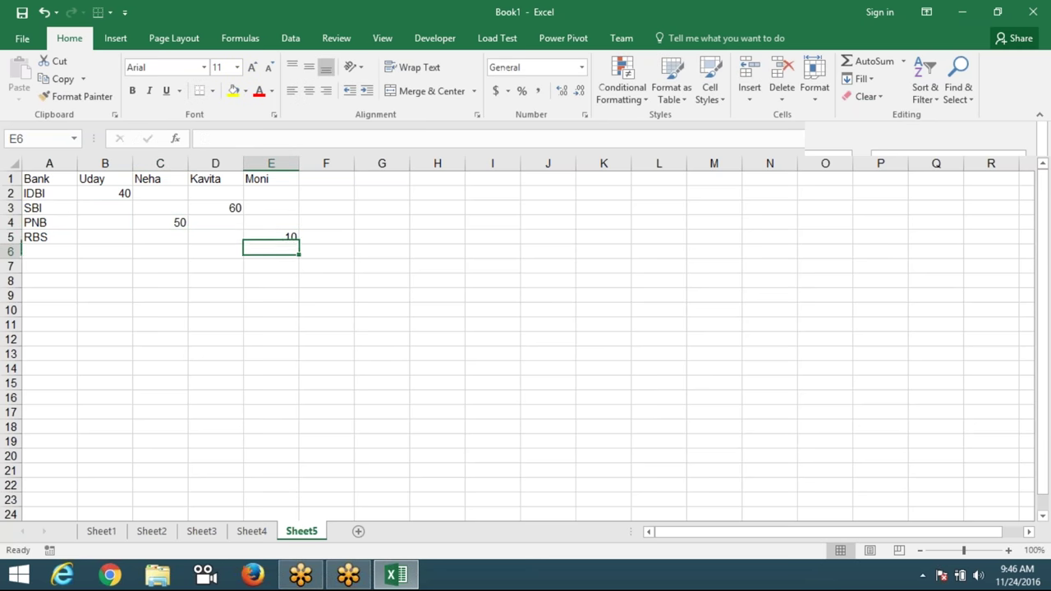
mouse_move(301, 574)
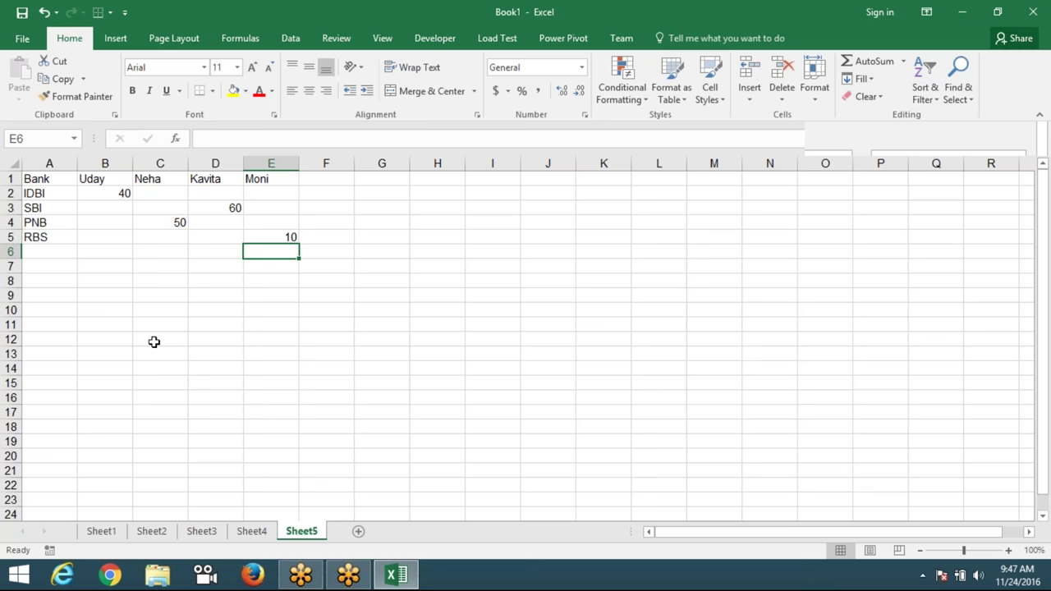
Step: Copy the bank list from A1:A5 and paste it starting at A10
mouse_move(43, 183)
left_mouse_down()
mouse_move(49, 254)
mouse_move(49, 238)
left_mouse_up()
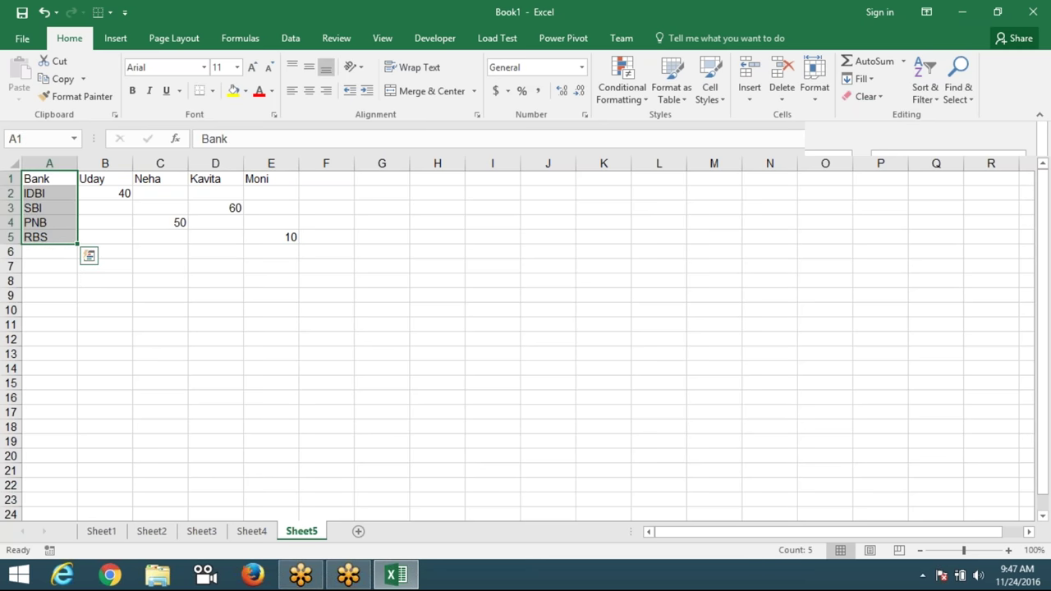
key("ctrl+c")
left_click(40, 305)
key("ctrl+v")
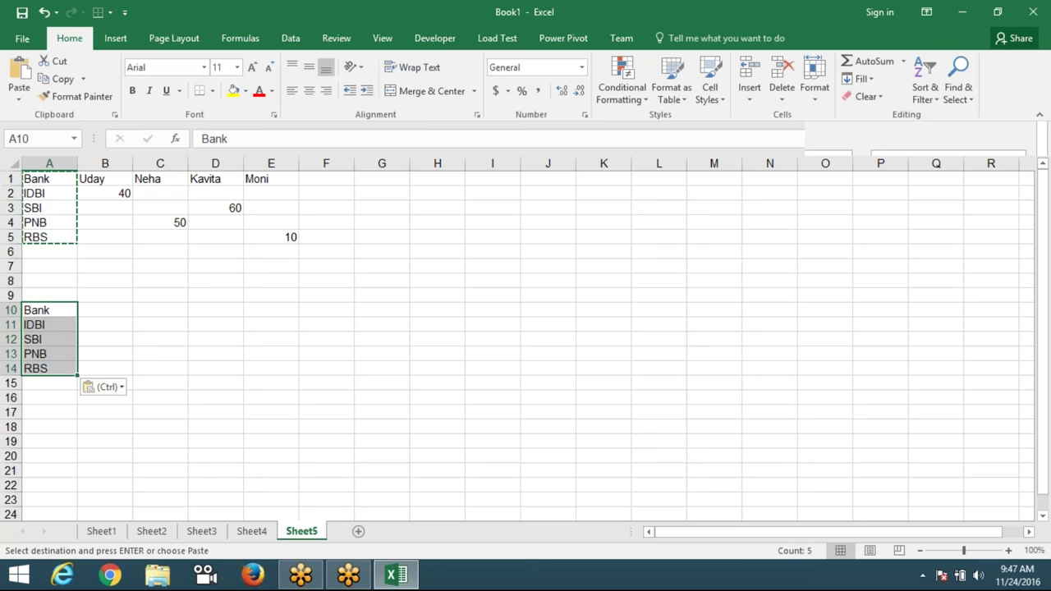
Step: Add the headings Name in B10 and Hours in C10
left_click(98, 312)
type("Name")
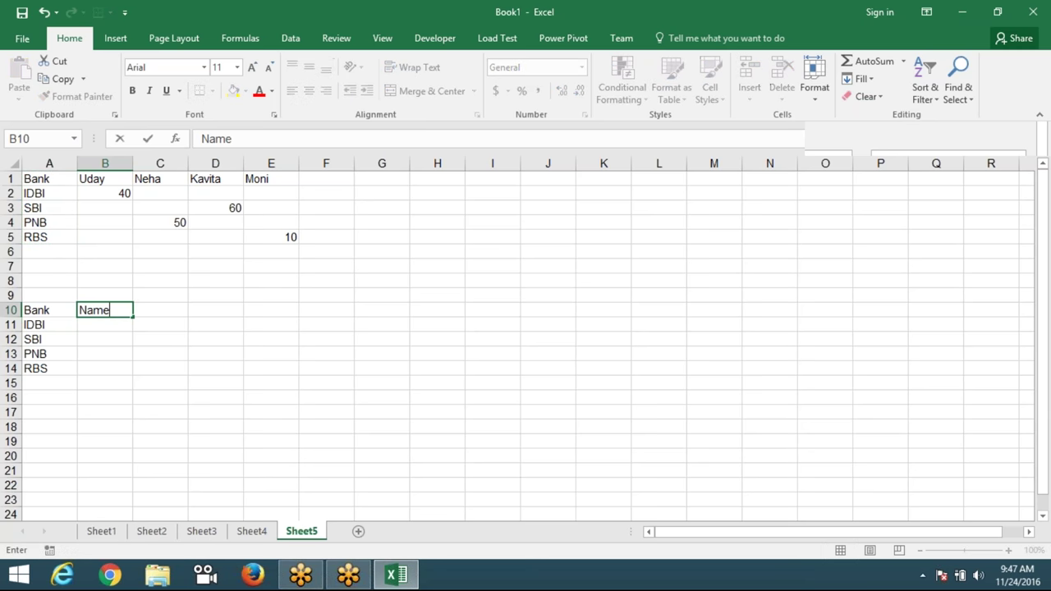
key("Tab")
type("Hous")
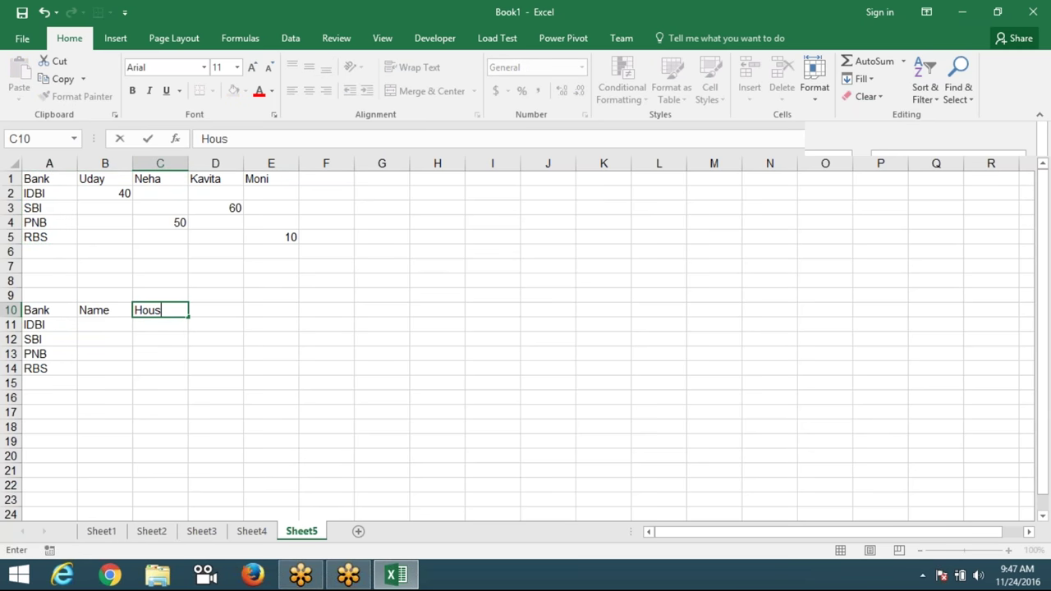
key("BackSpace")
type("rs")
key("Return")
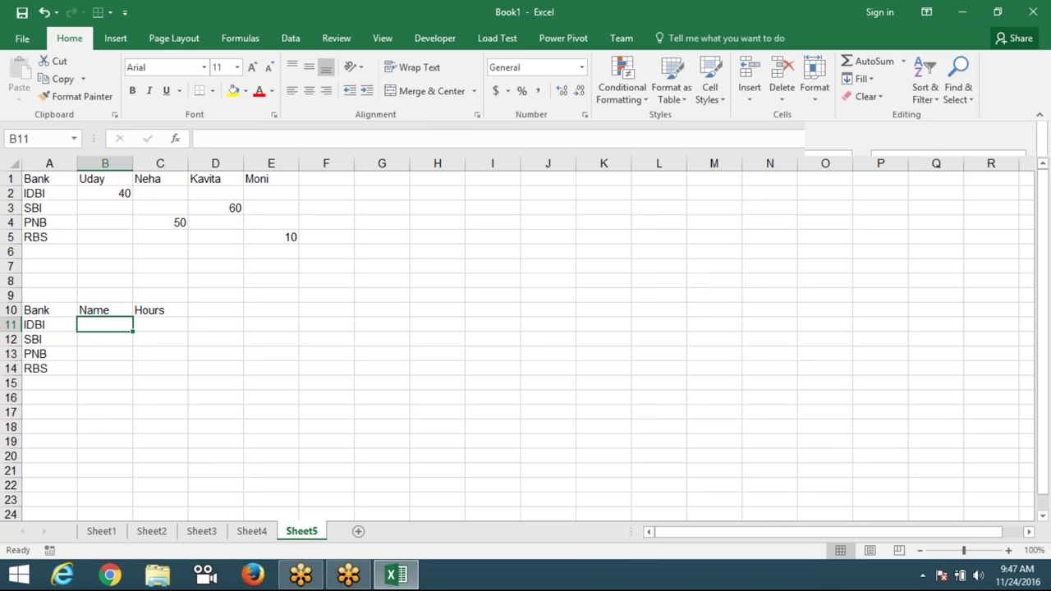
Step: Save the workbook on the Desktop as triks, overwriting the existing triks.xlsm
left_click(22, 12)
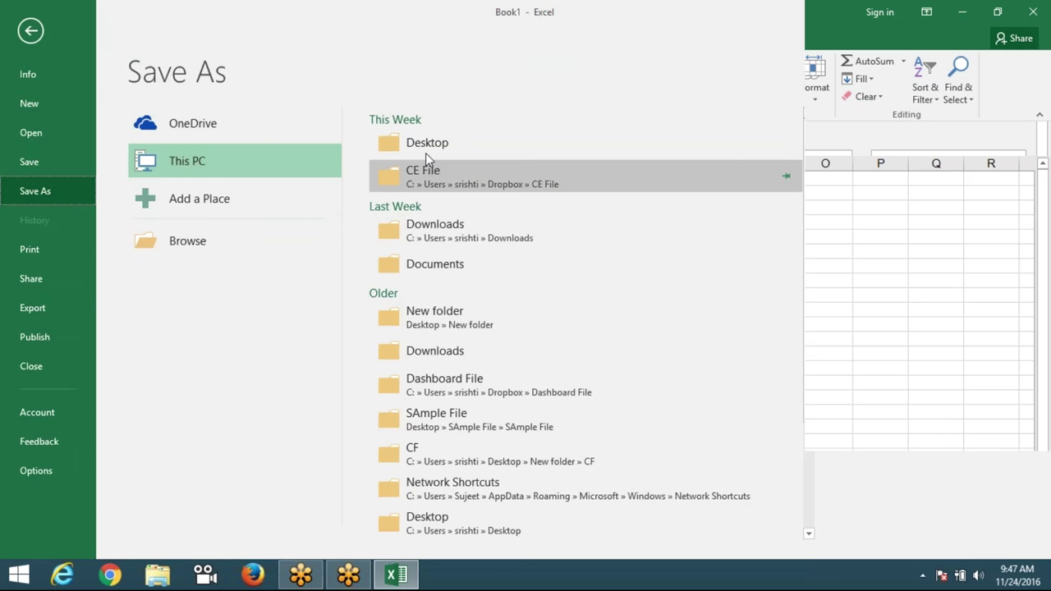
left_click(426, 156)
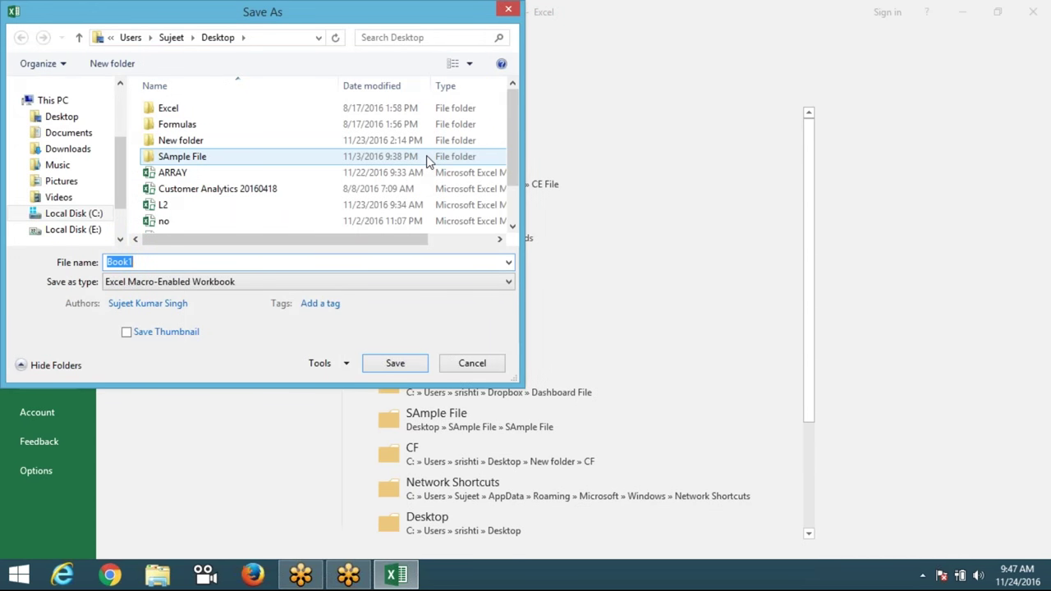
left_click(62, 116)
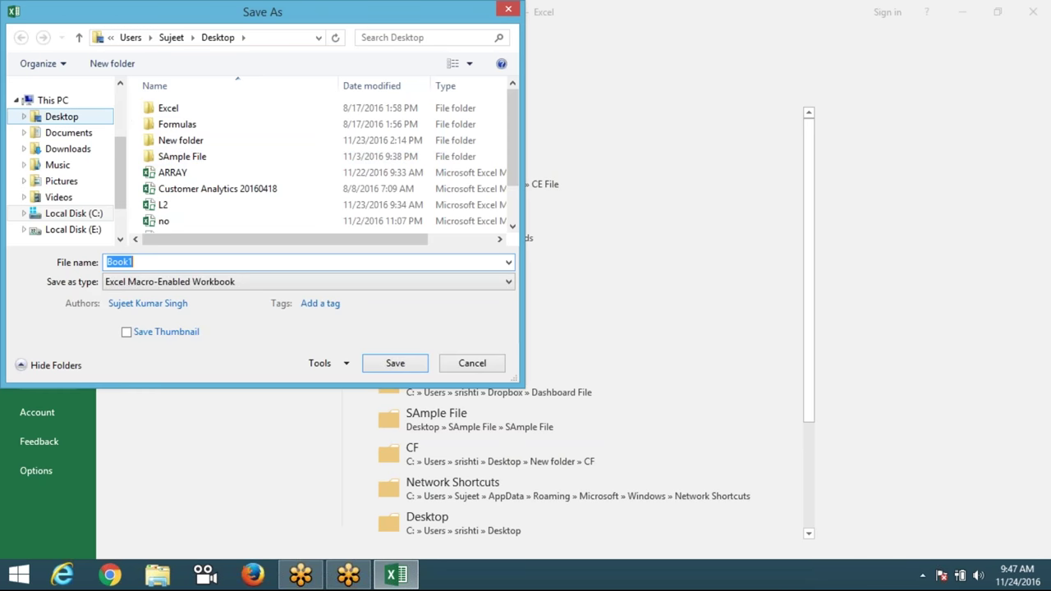
left_click(119, 262)
type("triks")
key("Return")
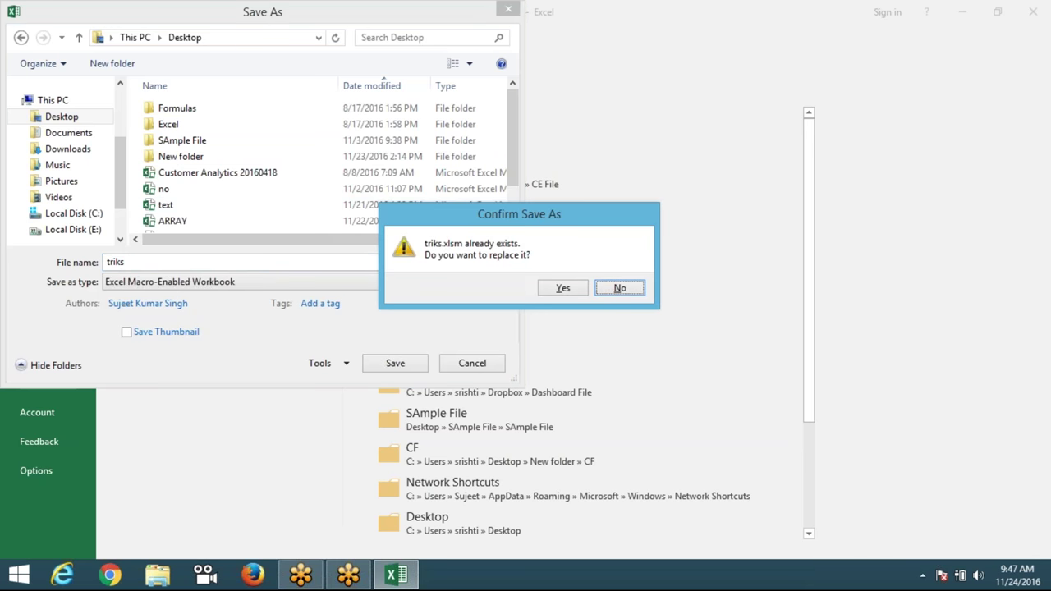
left_click(554, 292)
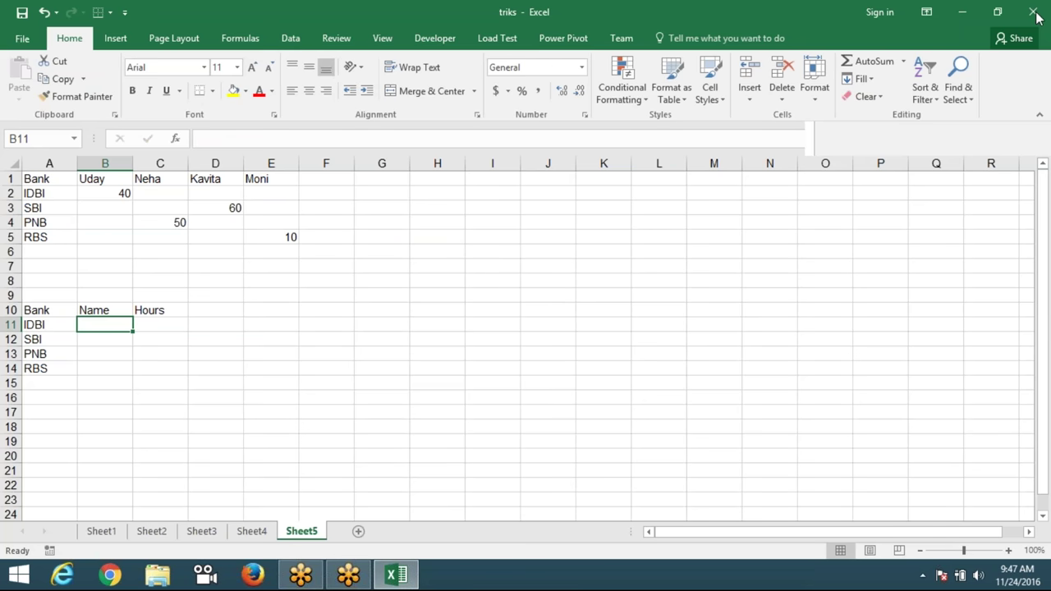
Step: Close Excel, load gmail.com in Firefox and start a blank new message
left_click(302, 577)
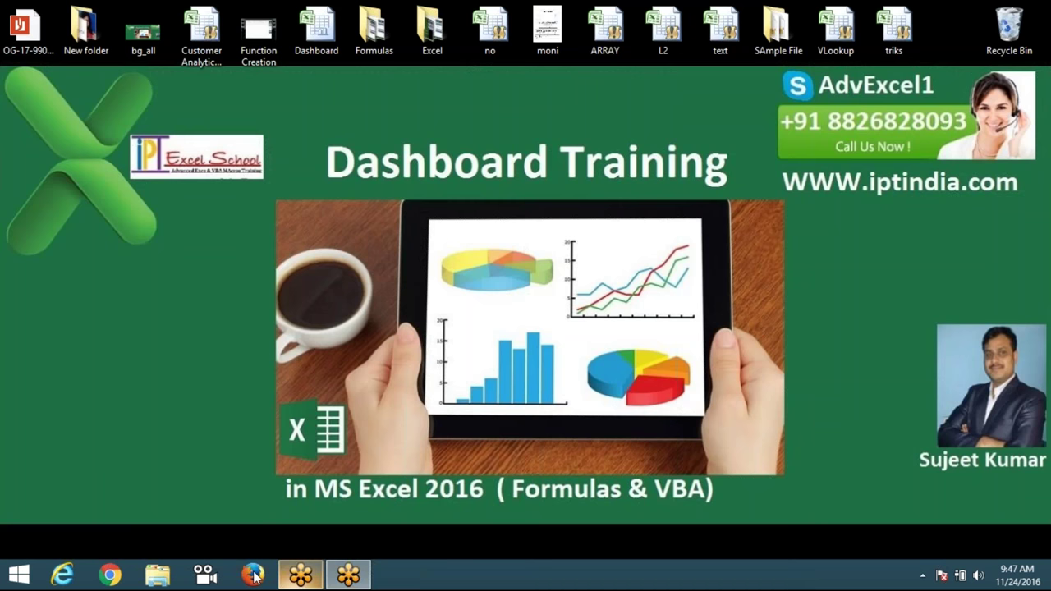
left_click(252, 575)
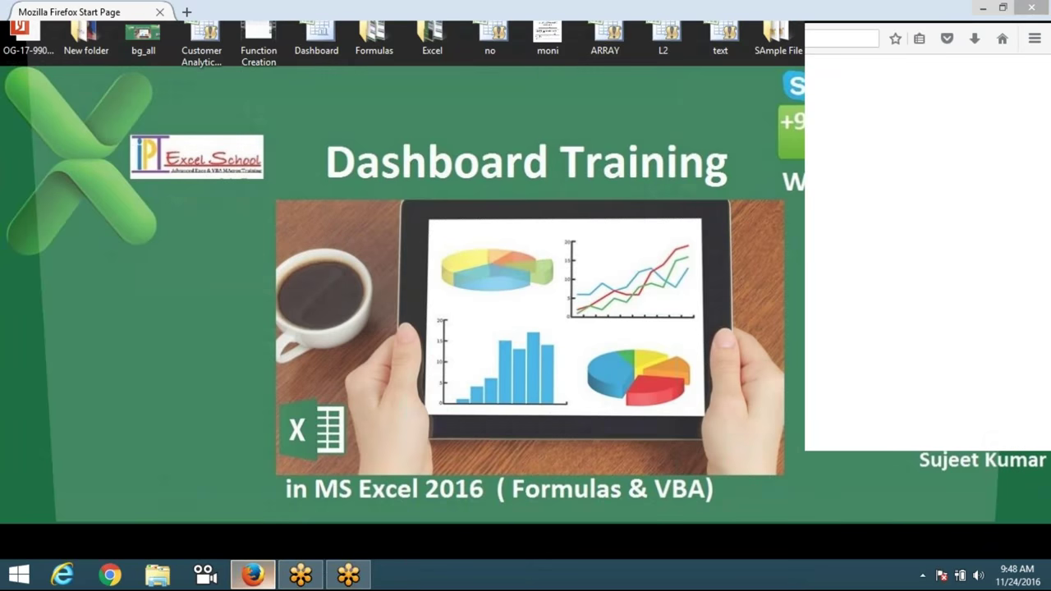
left_click(265, 42)
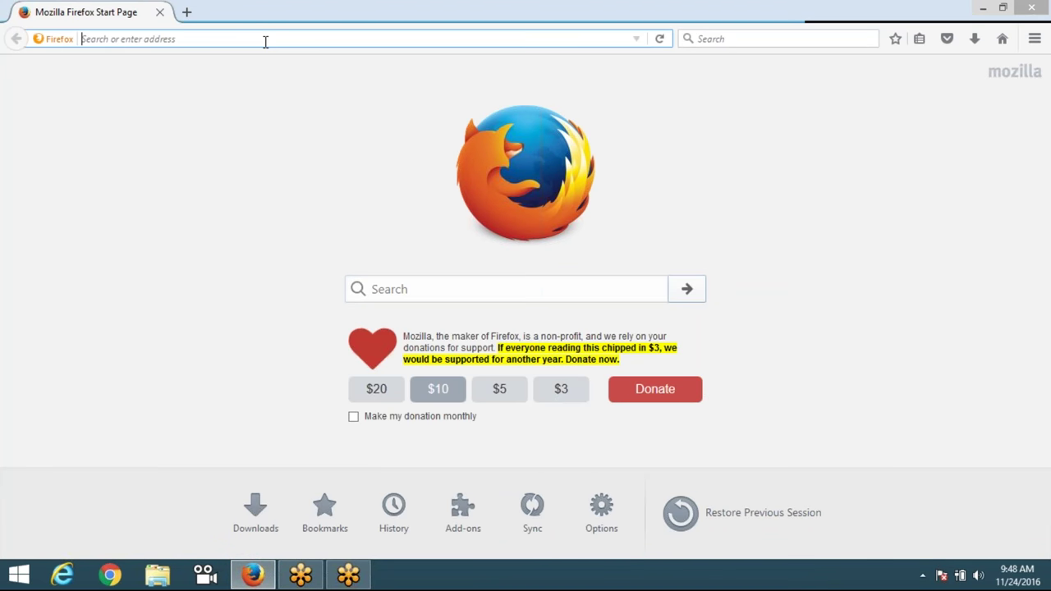
type("g")
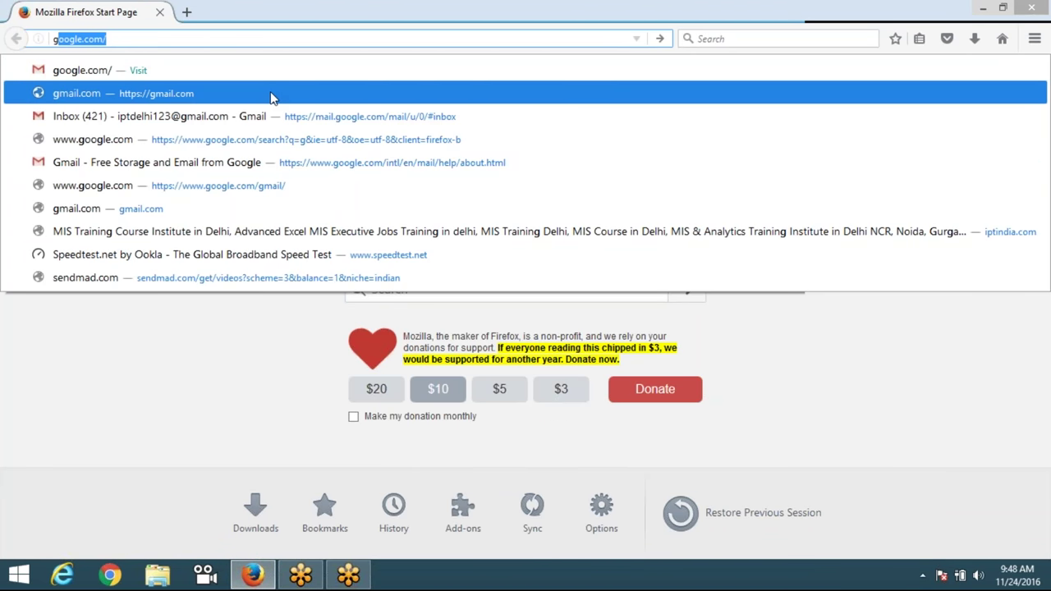
left_click(274, 97)
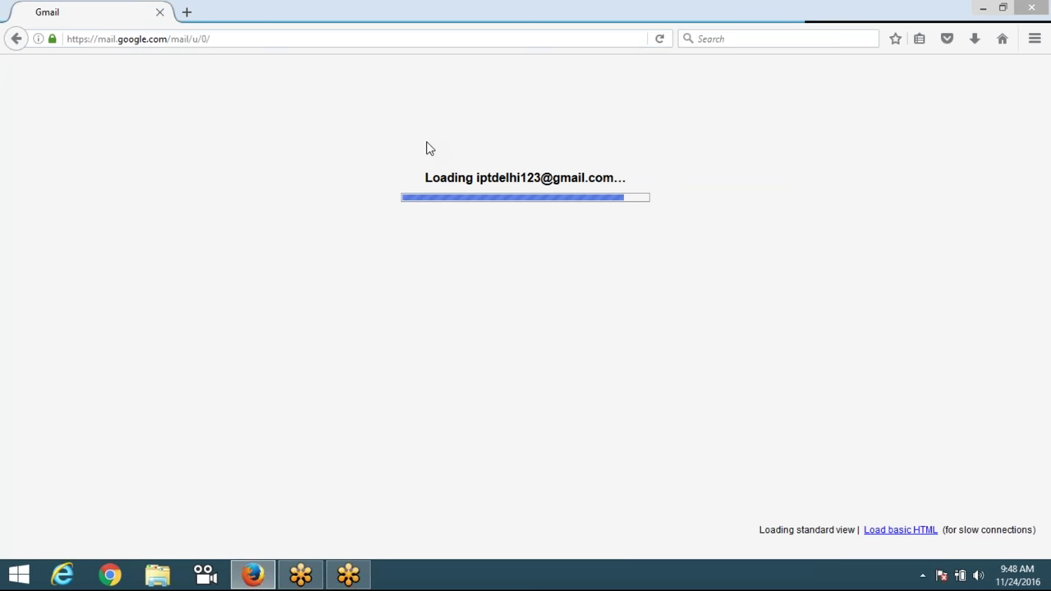
left_click(86, 153)
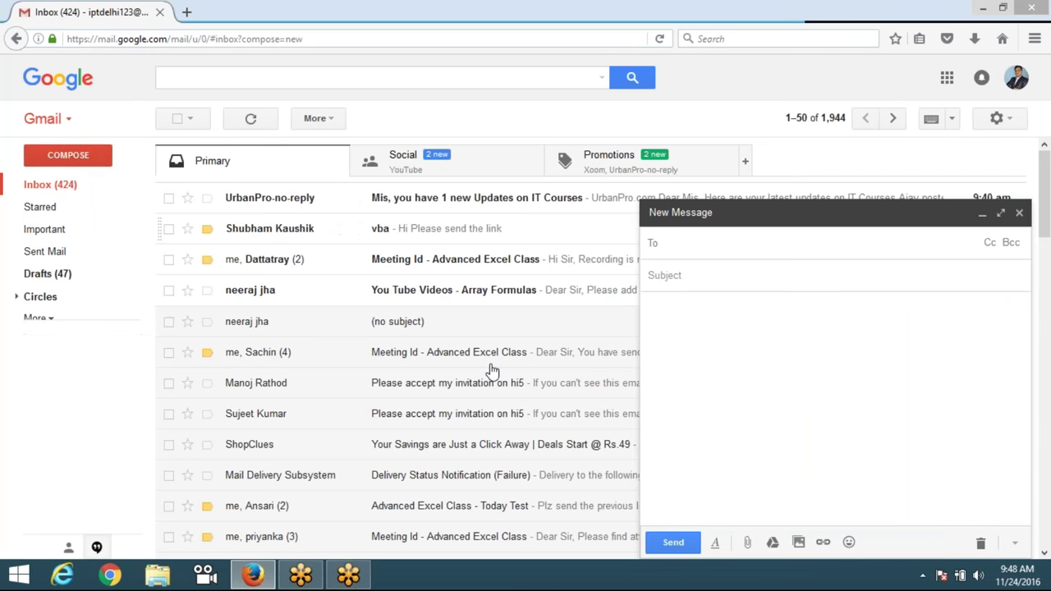